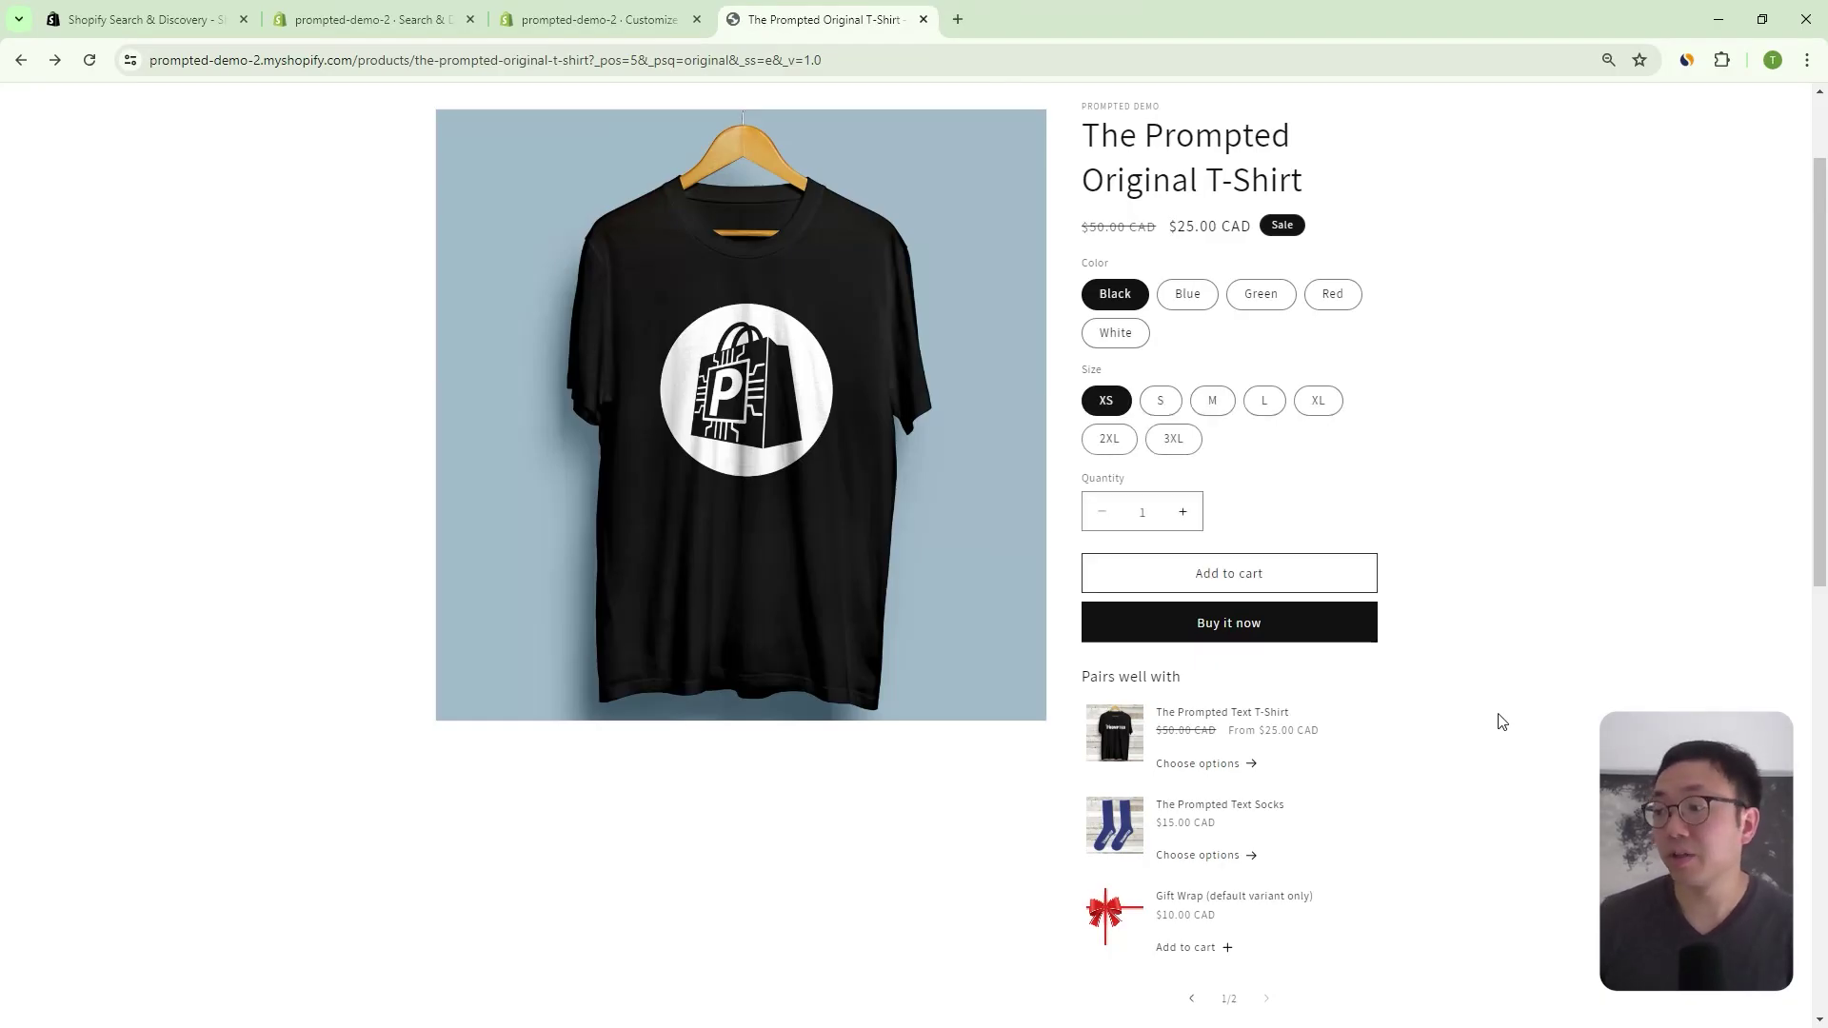
# - Add a green size L Prompted Text T-Shirt to the cart from its quick view
pyautogui.scroll(-1, 1501, 720)
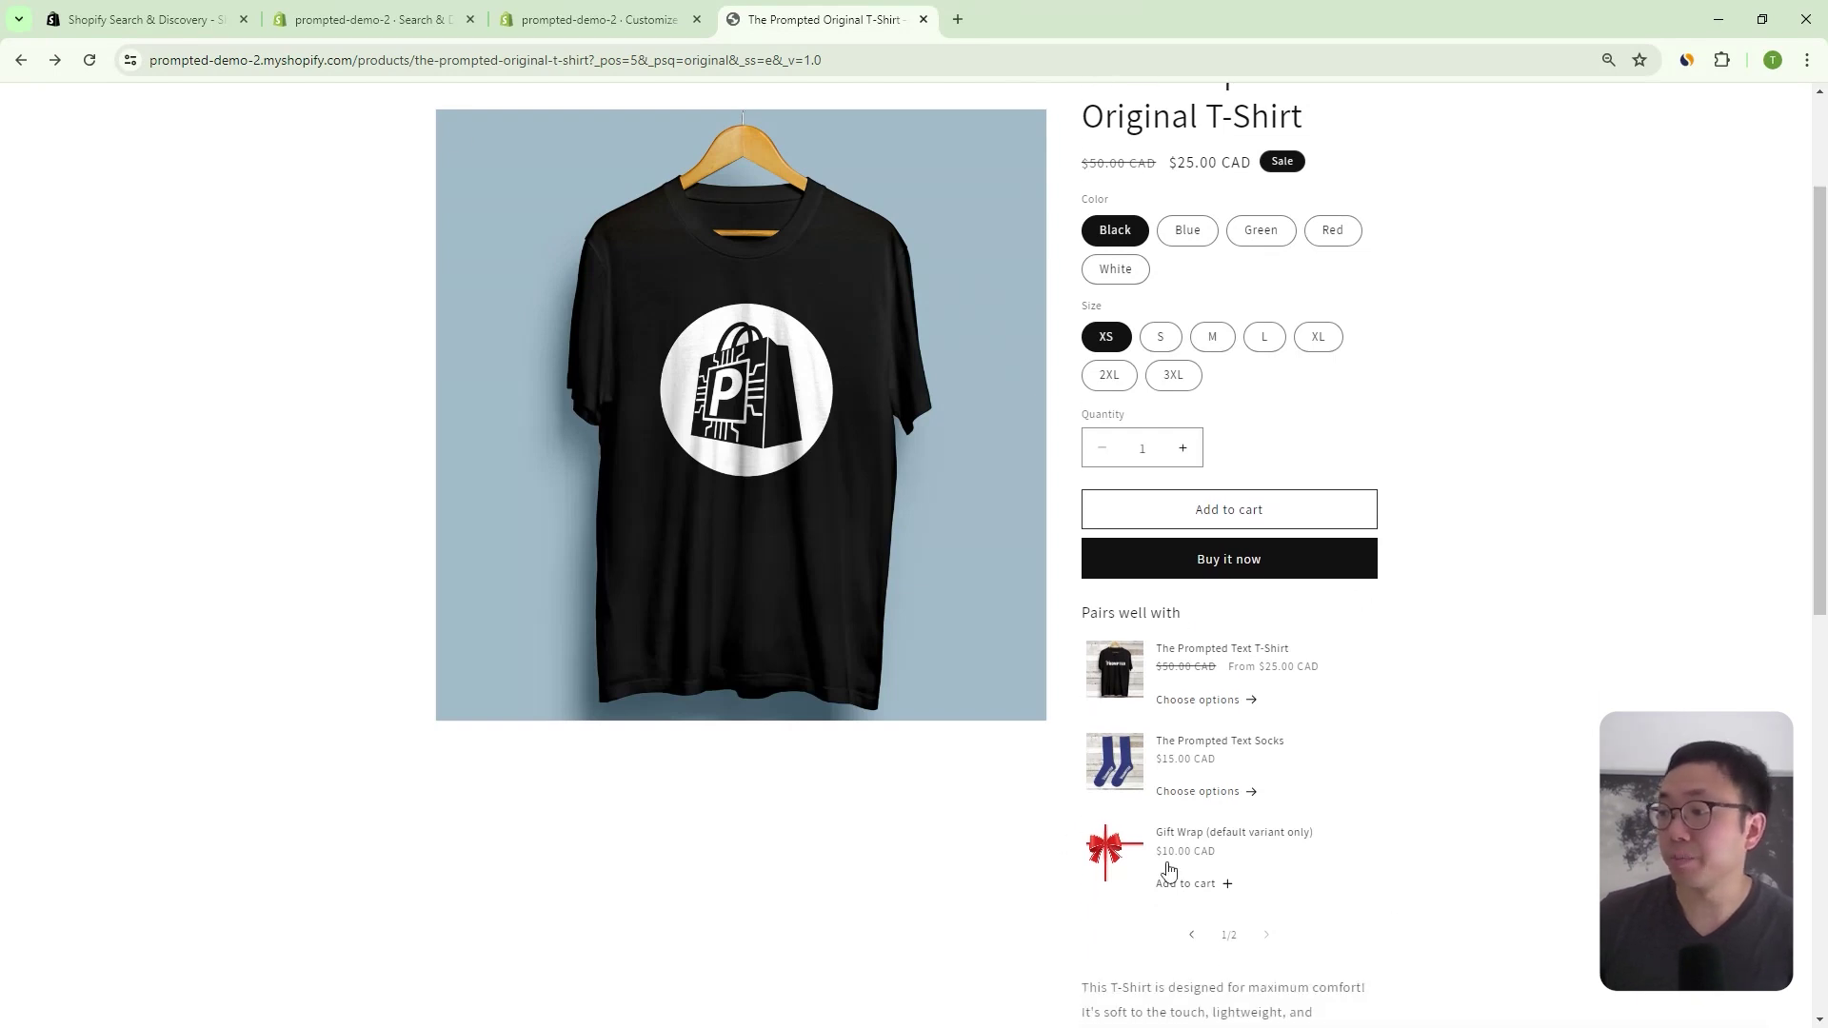
pyautogui.scroll(-1, 1399, 664)
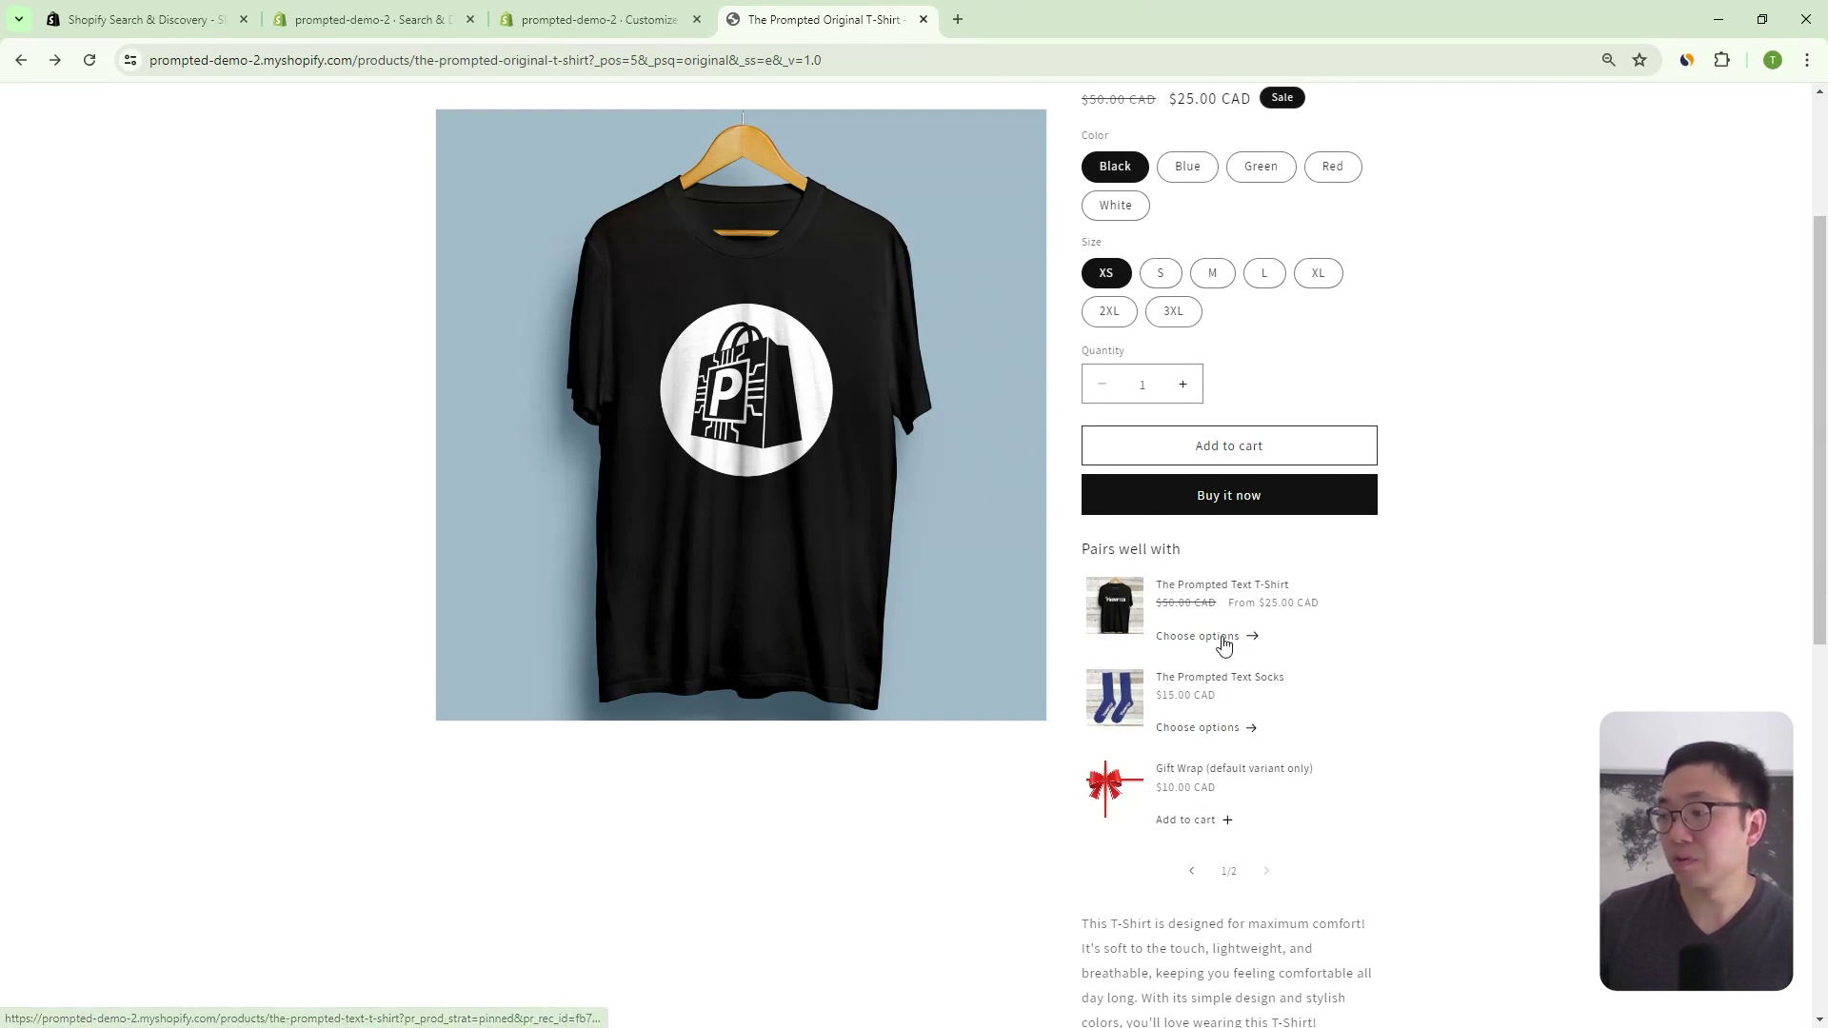
pyautogui.click(1209, 641)
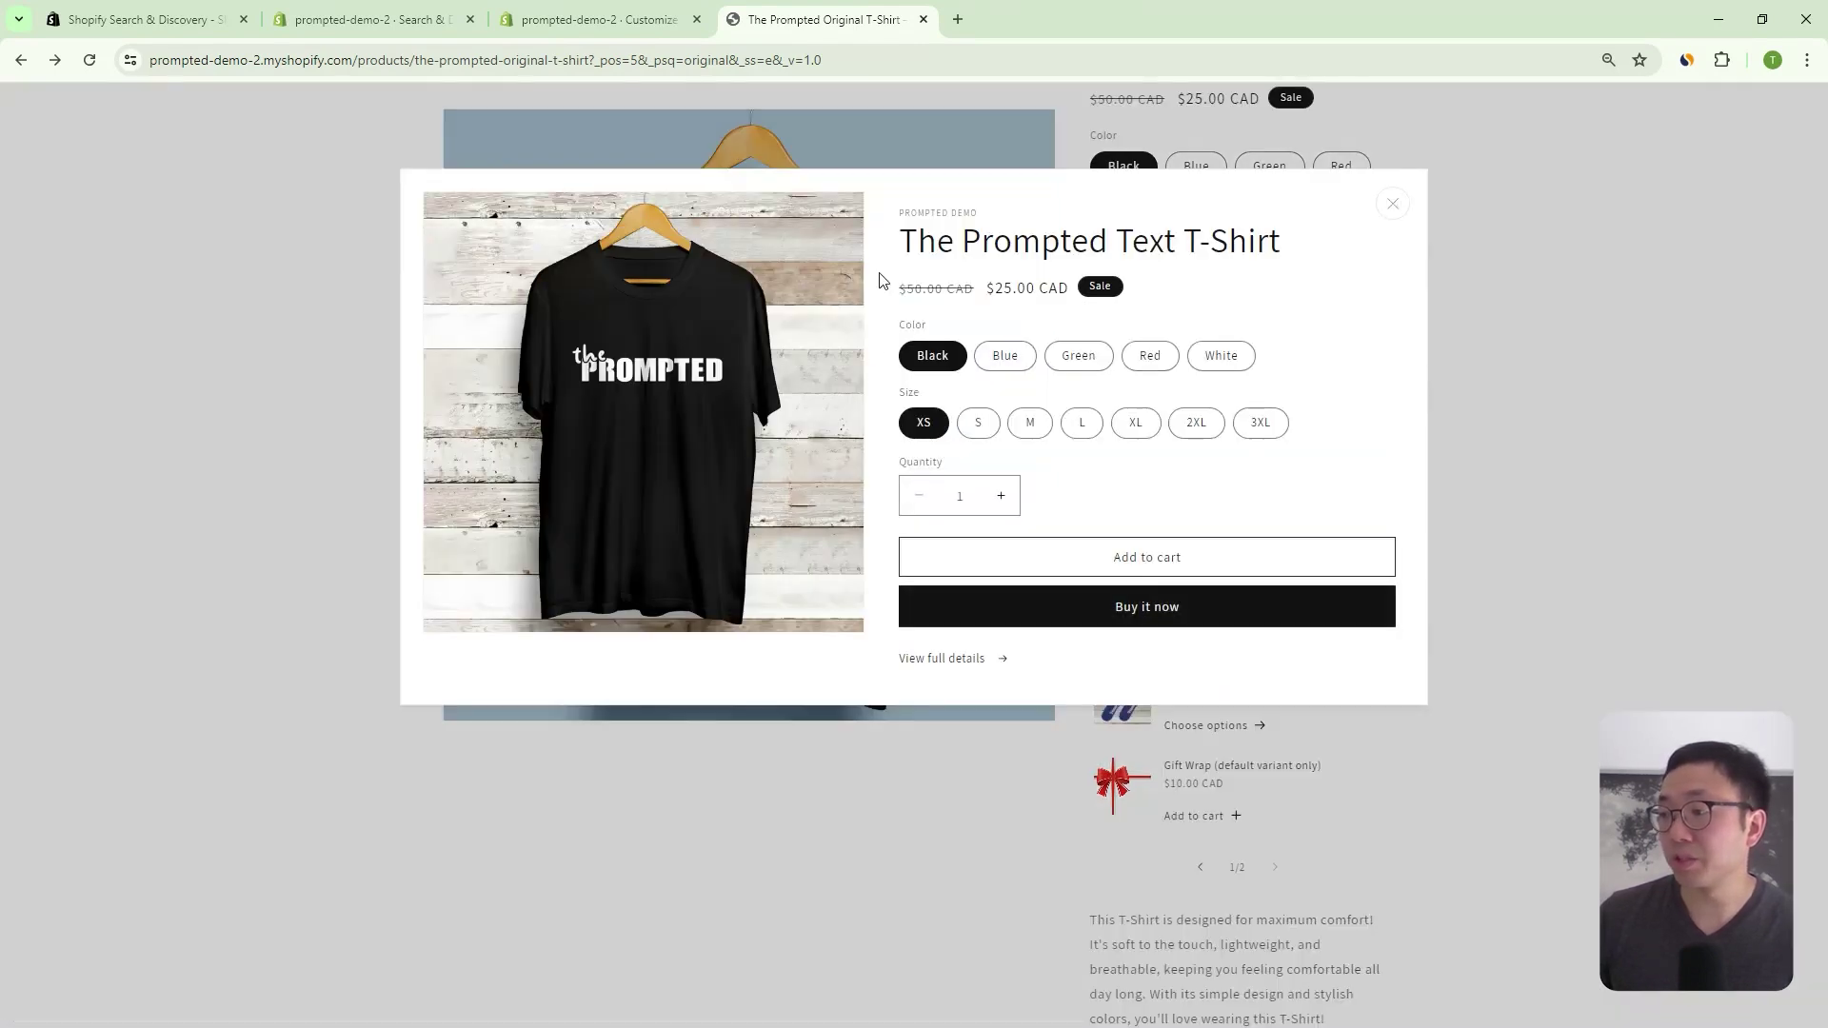
pyautogui.click(1080, 360)
pyautogui.click(1083, 424)
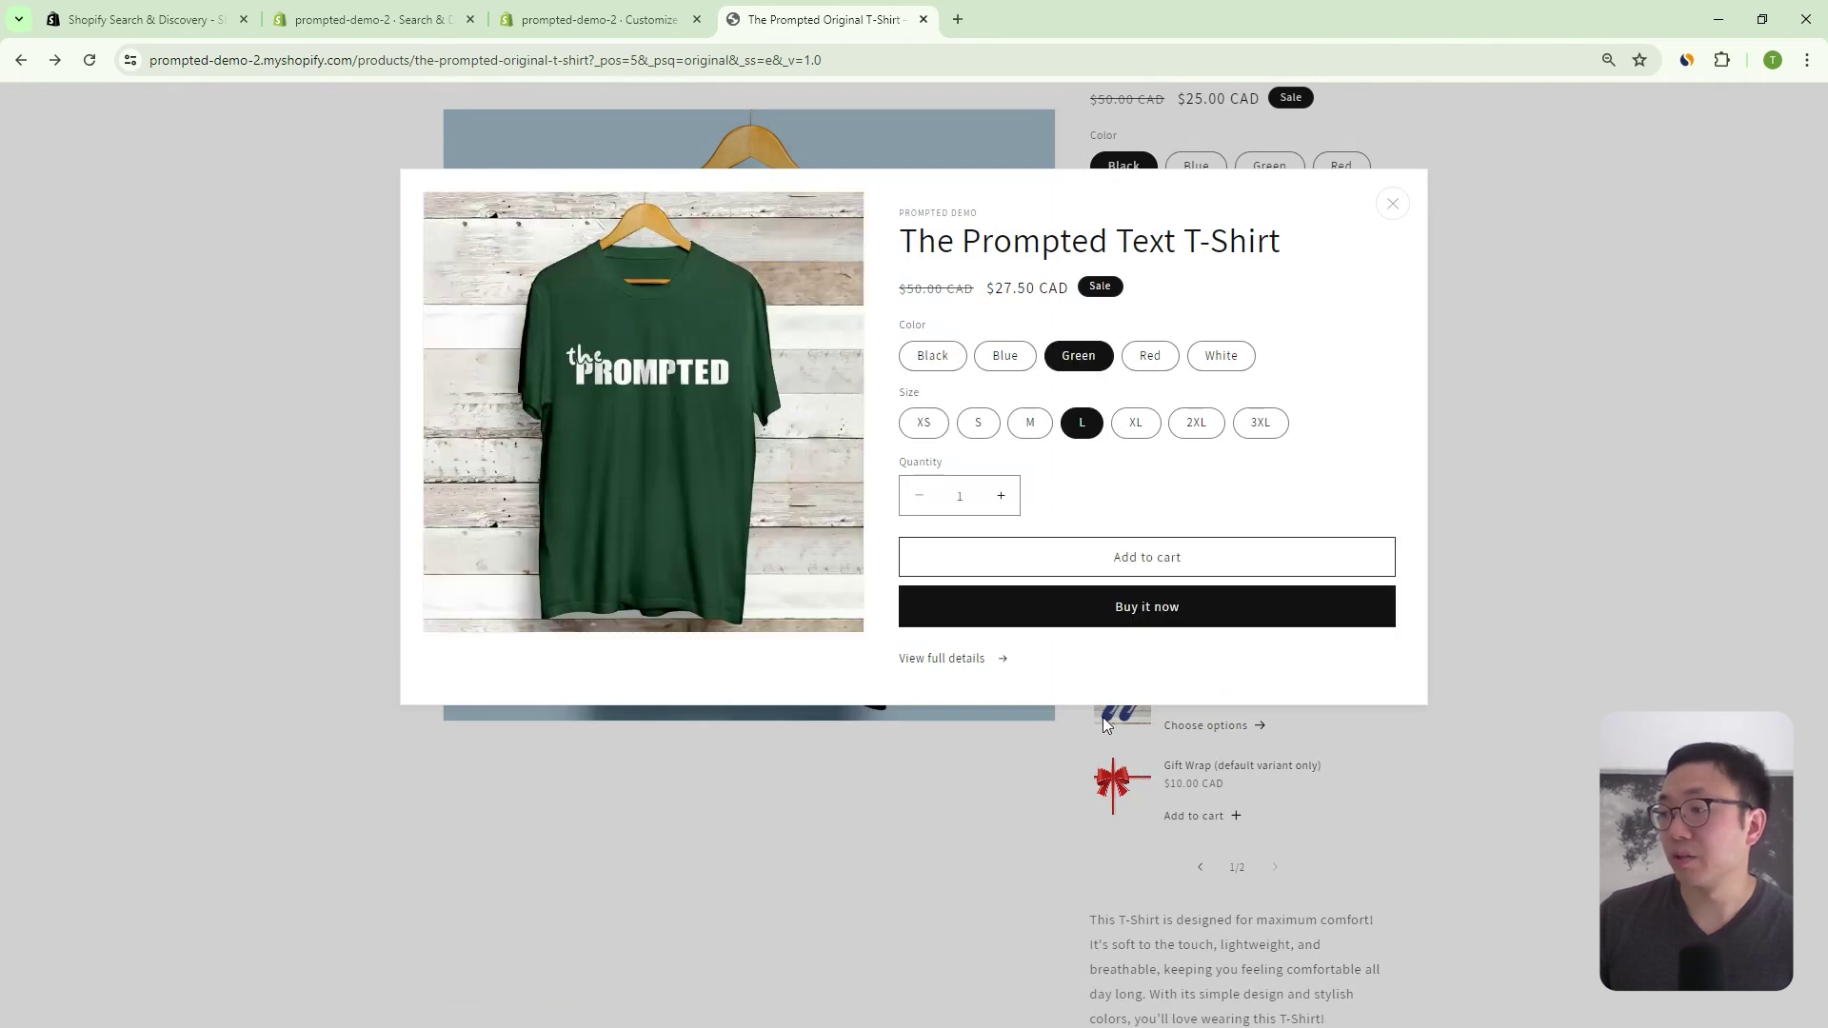
pyautogui.click(1112, 554)
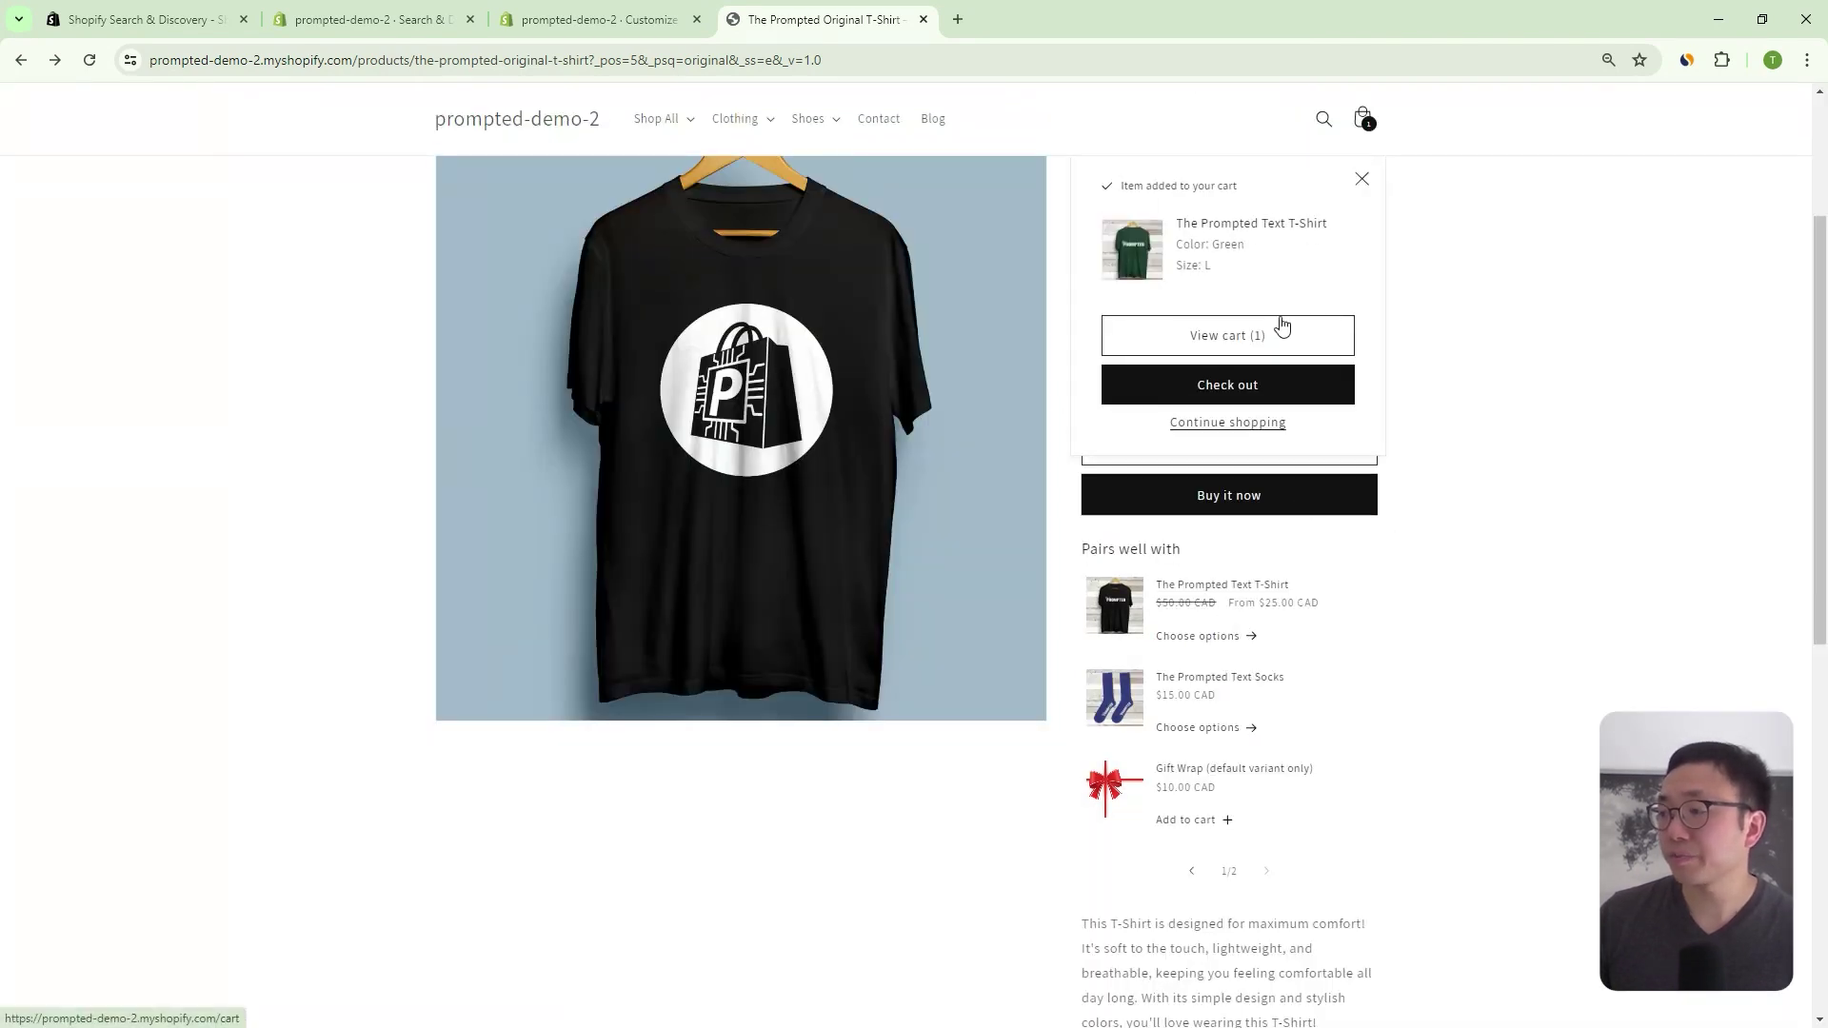
pyautogui.click(1493, 448)
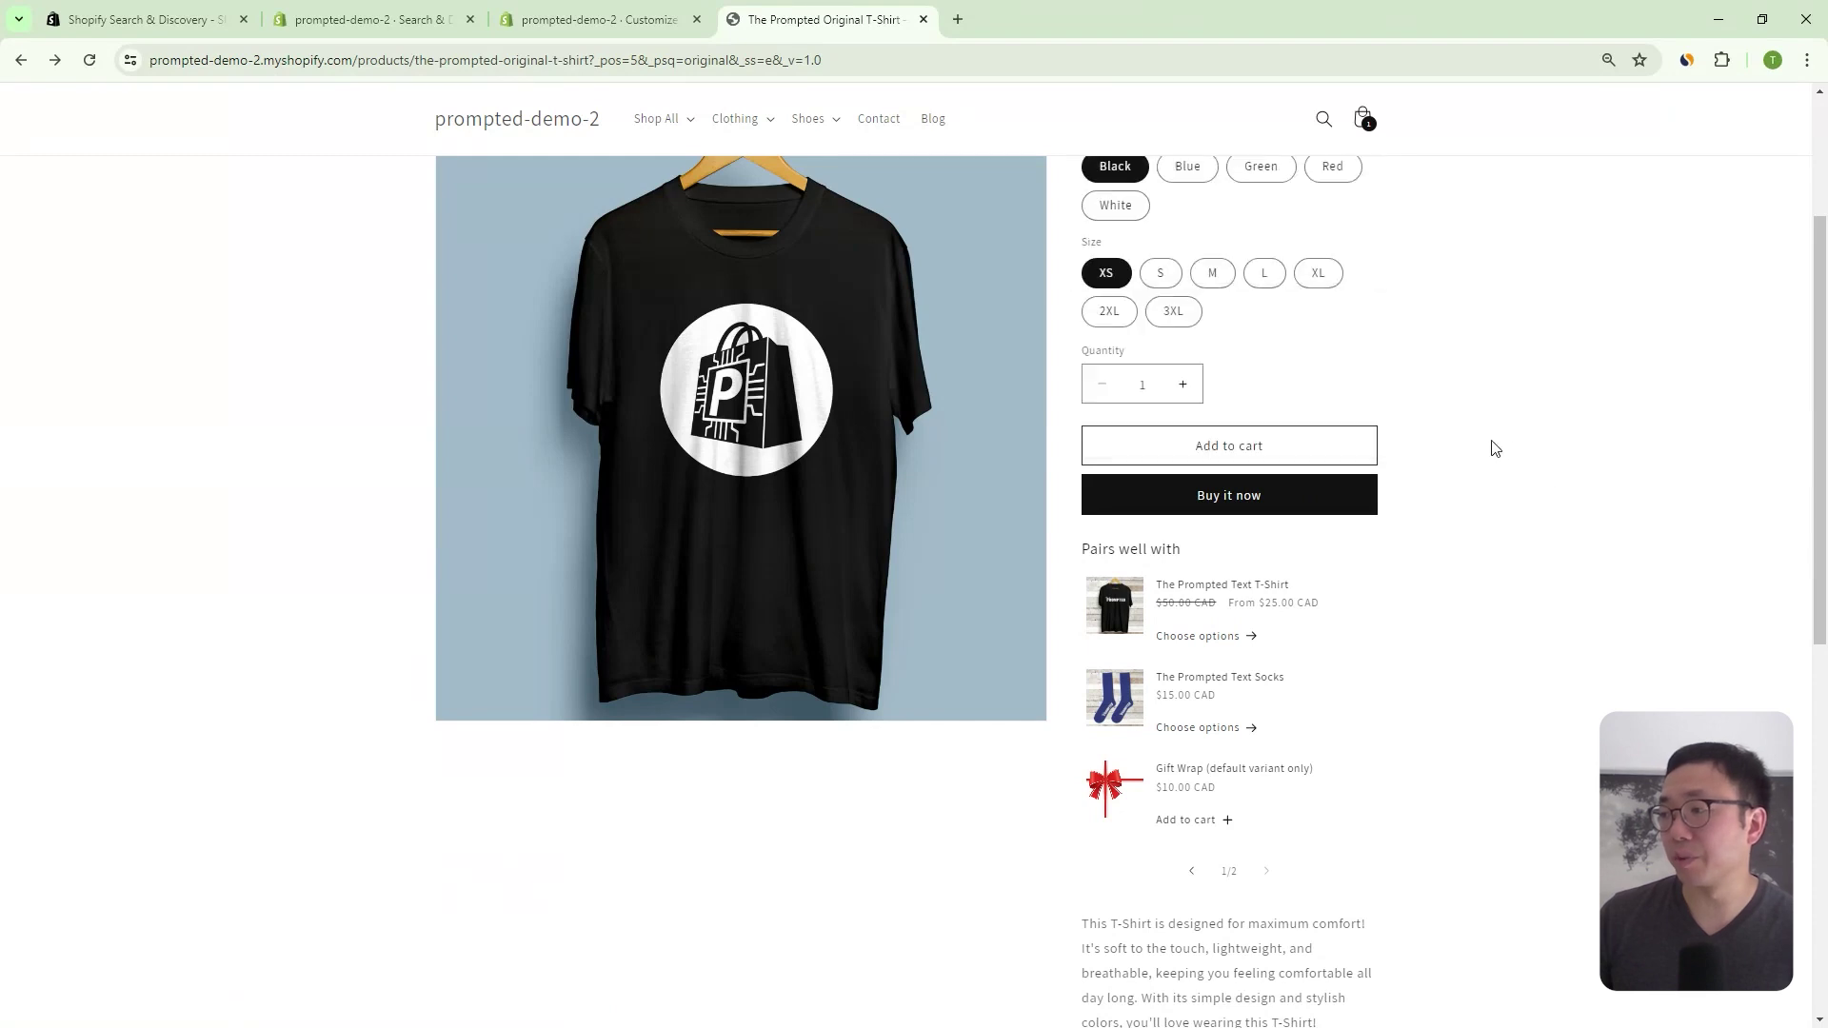
# - Add the Gift Wrap to the cart
pyautogui.scroll(-1, 1194, 490)
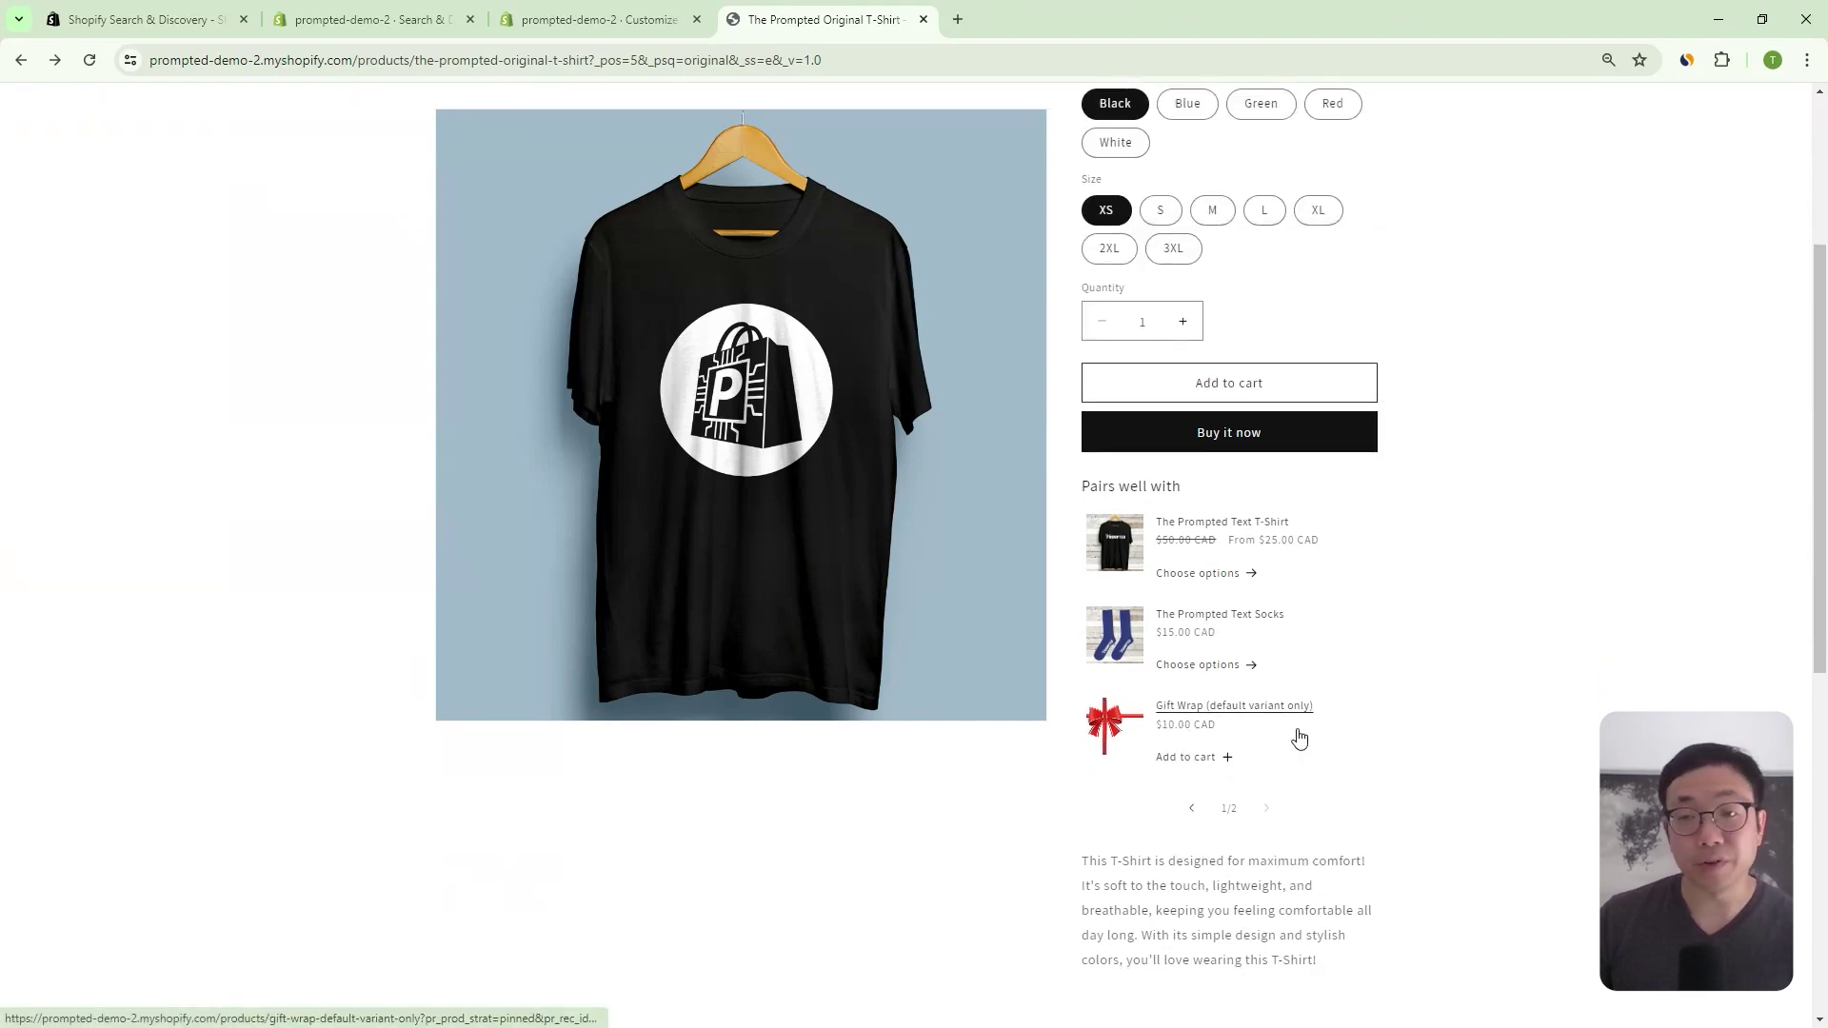
pyautogui.click(1185, 757)
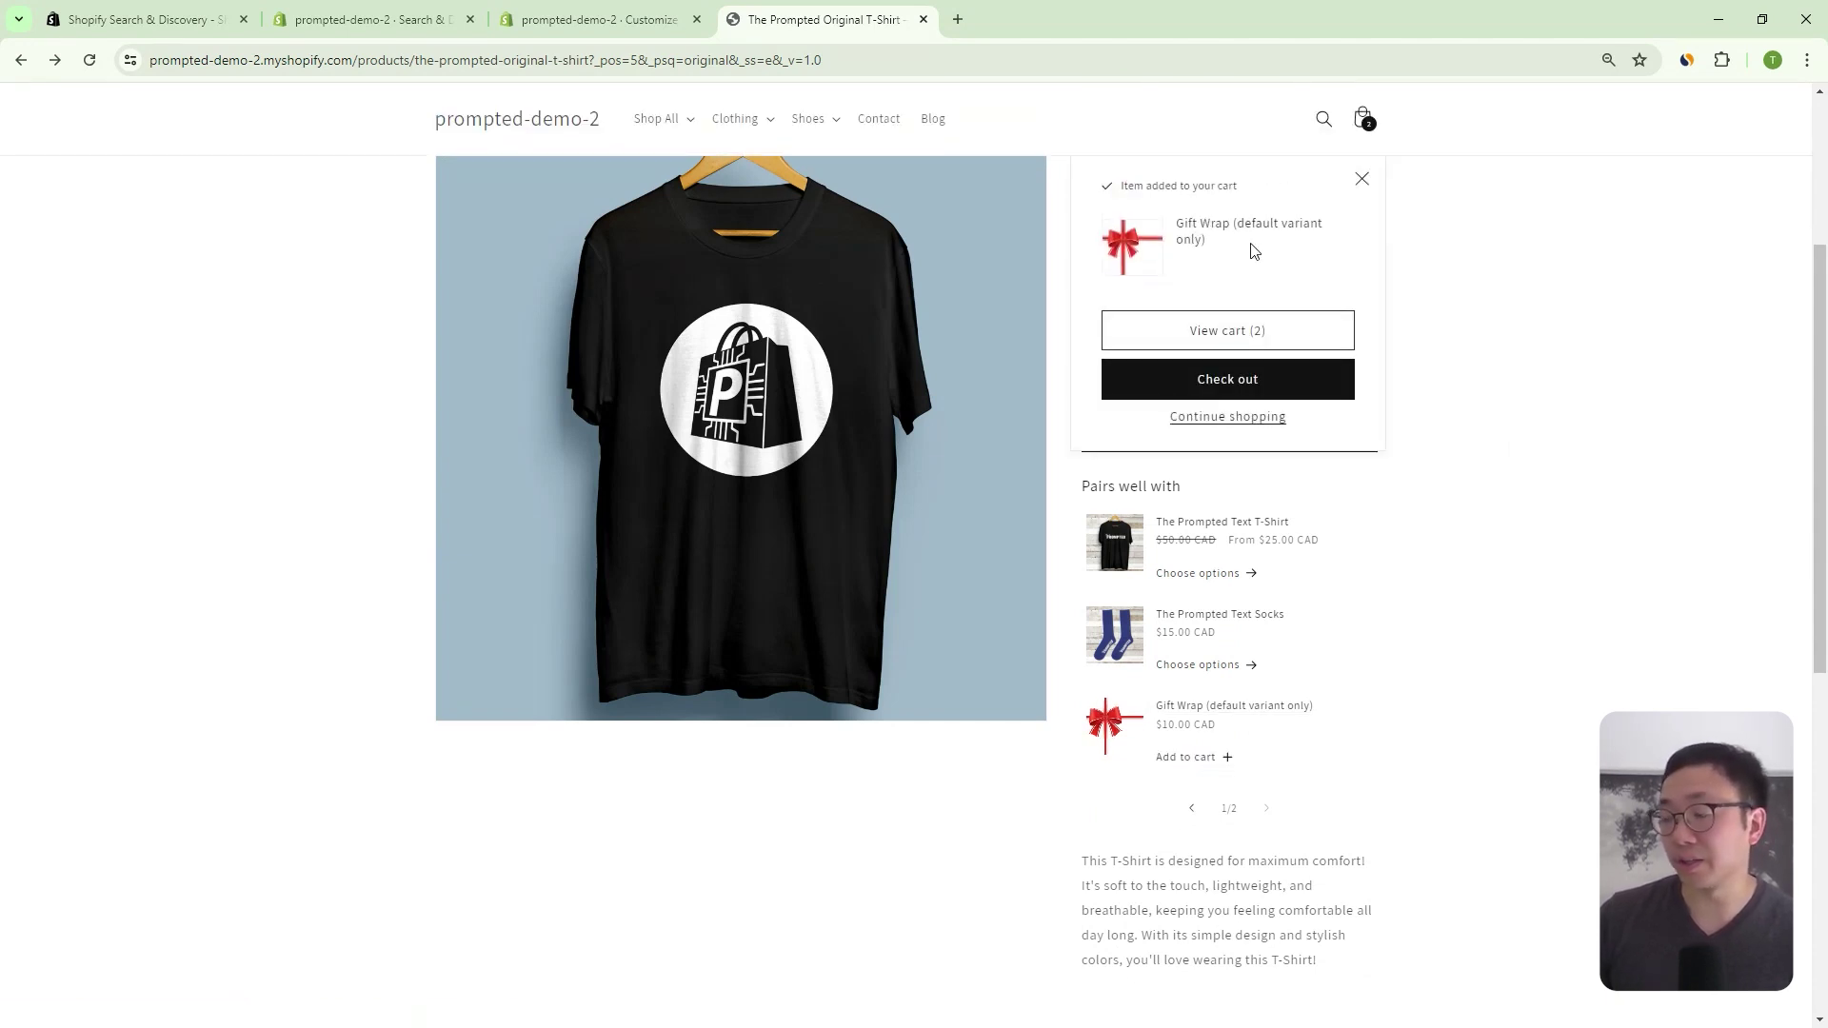
pyautogui.click(1375, 183)
# - Add a green size L Original T-Shirt to the cart and open the cart
pyautogui.scroll(1, 1517, 407)
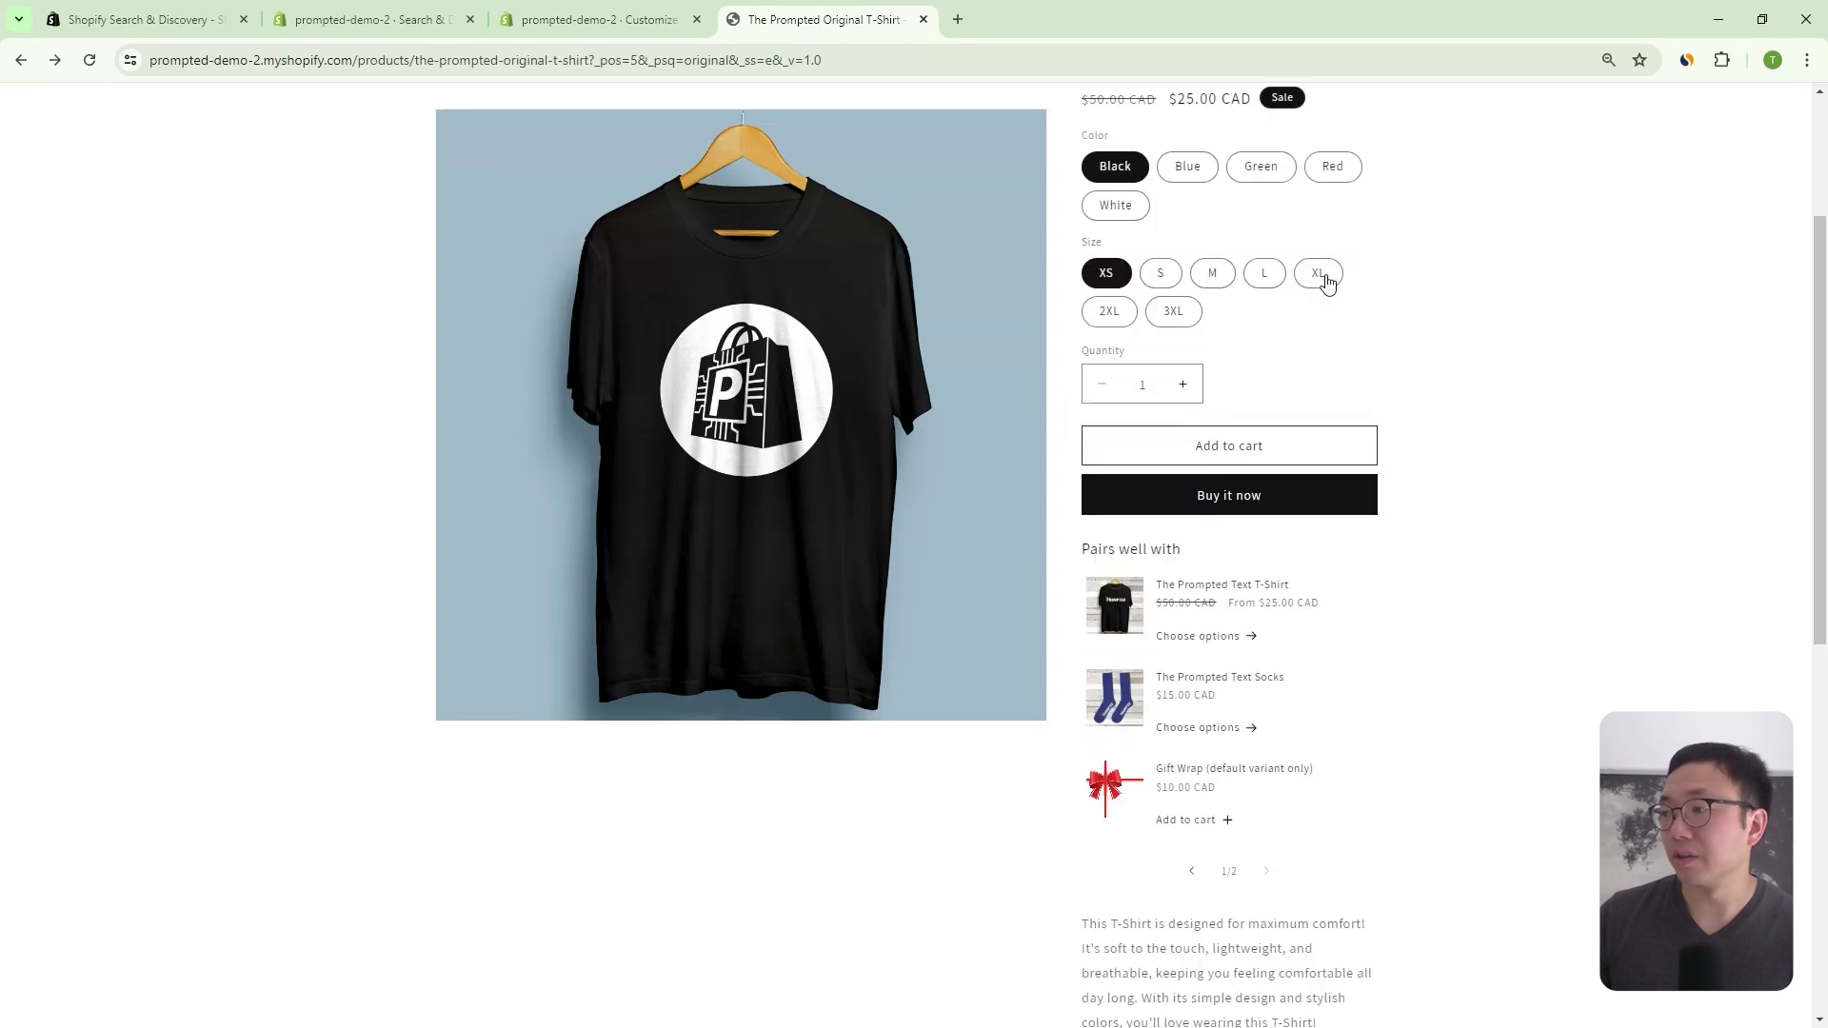
pyautogui.click(1266, 275)
pyautogui.click(1245, 167)
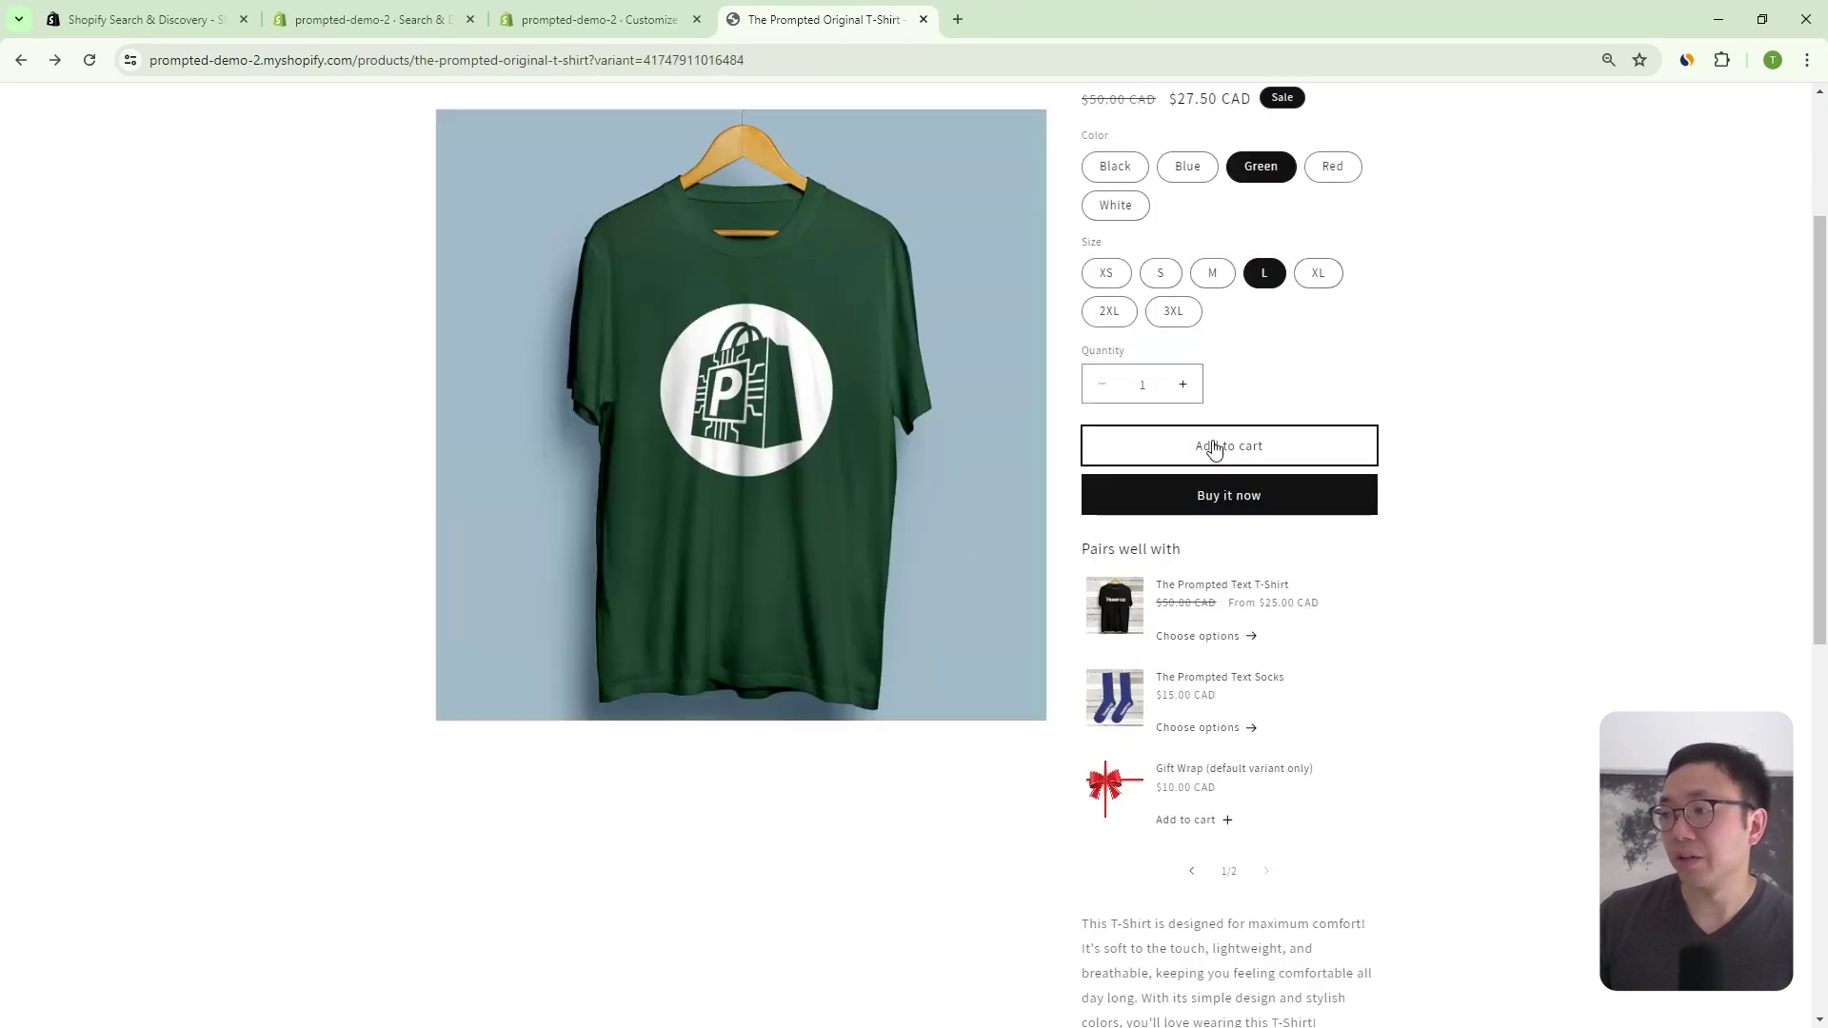
pyautogui.click(1217, 448)
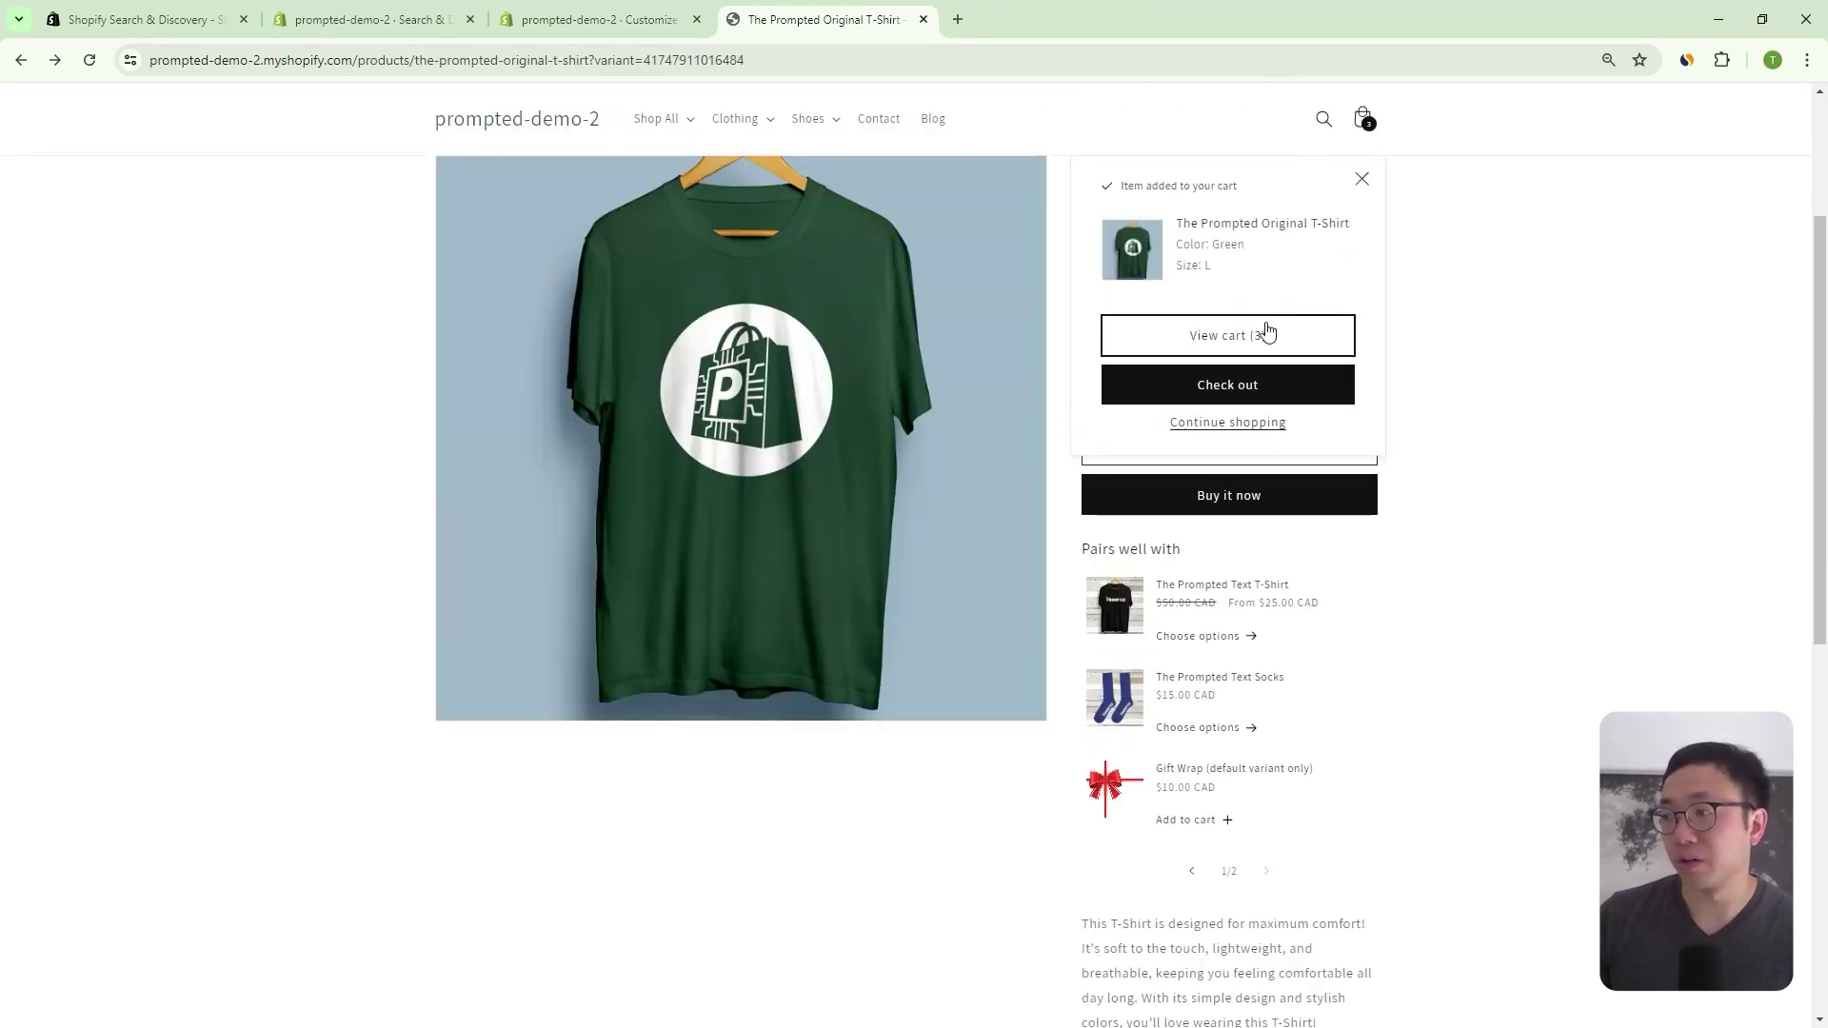
pyautogui.click(1267, 335)
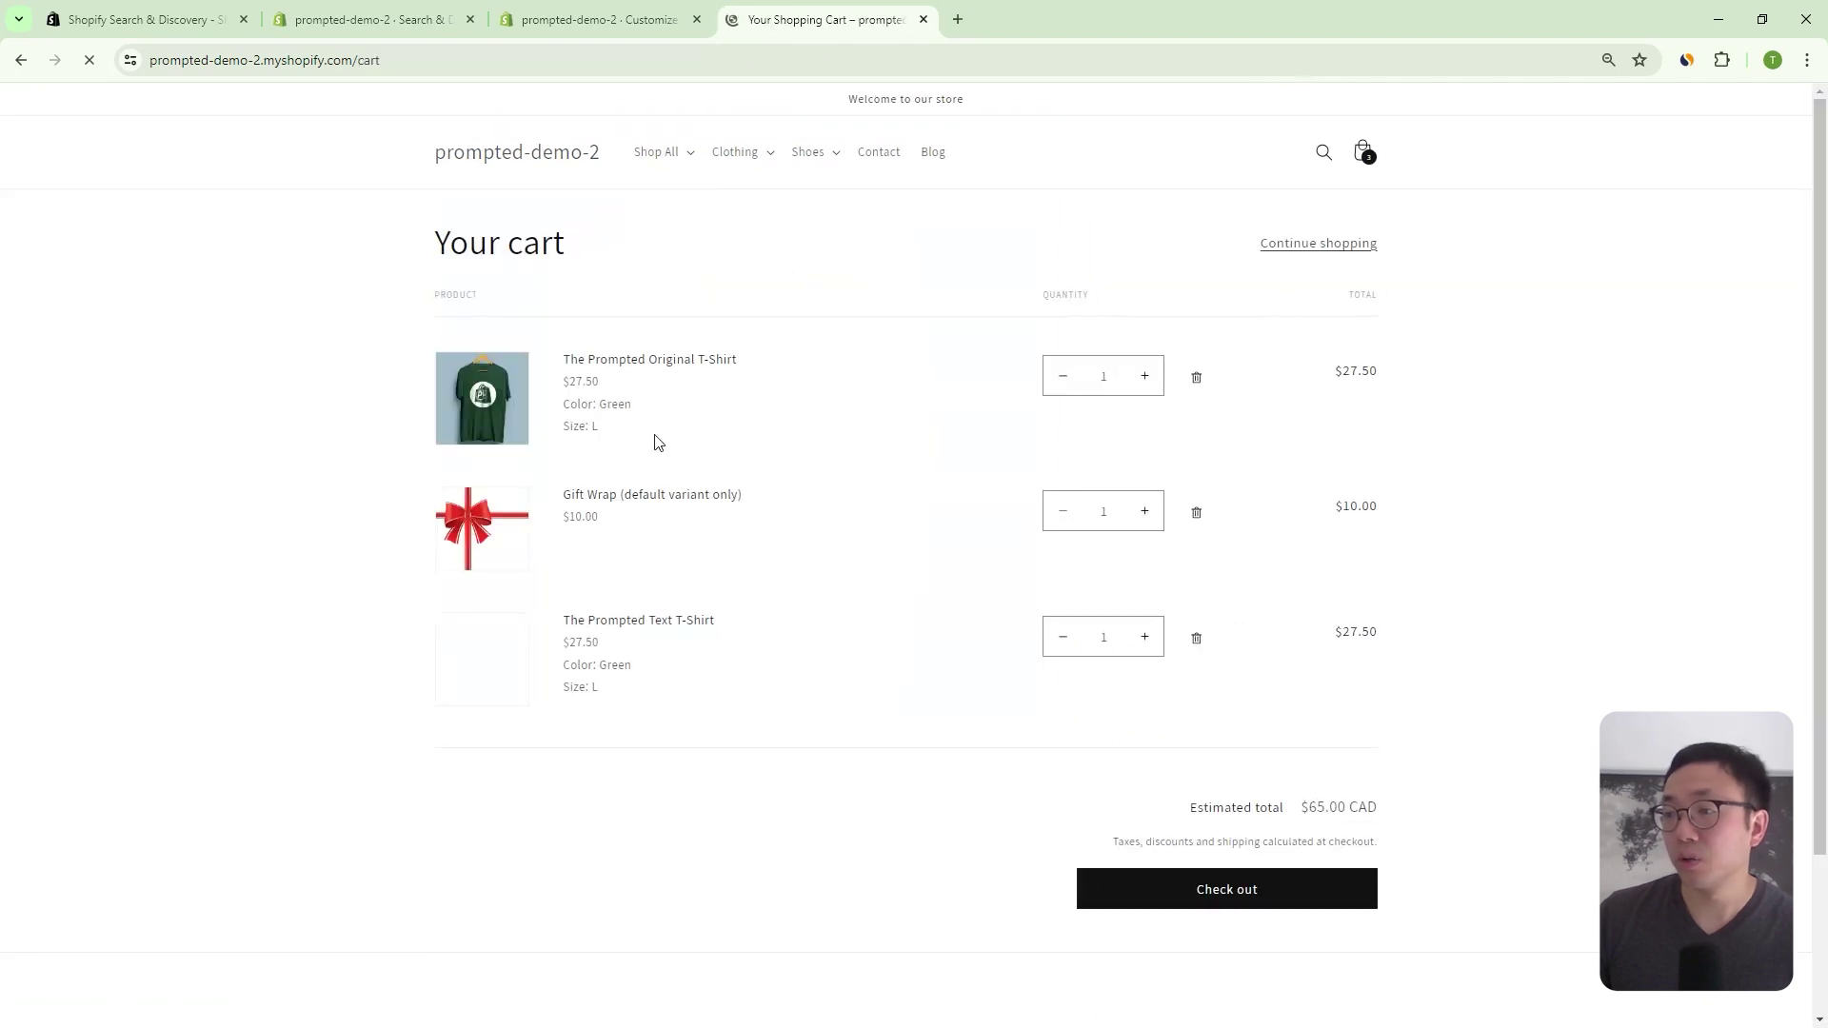
pyautogui.click(21, 60)
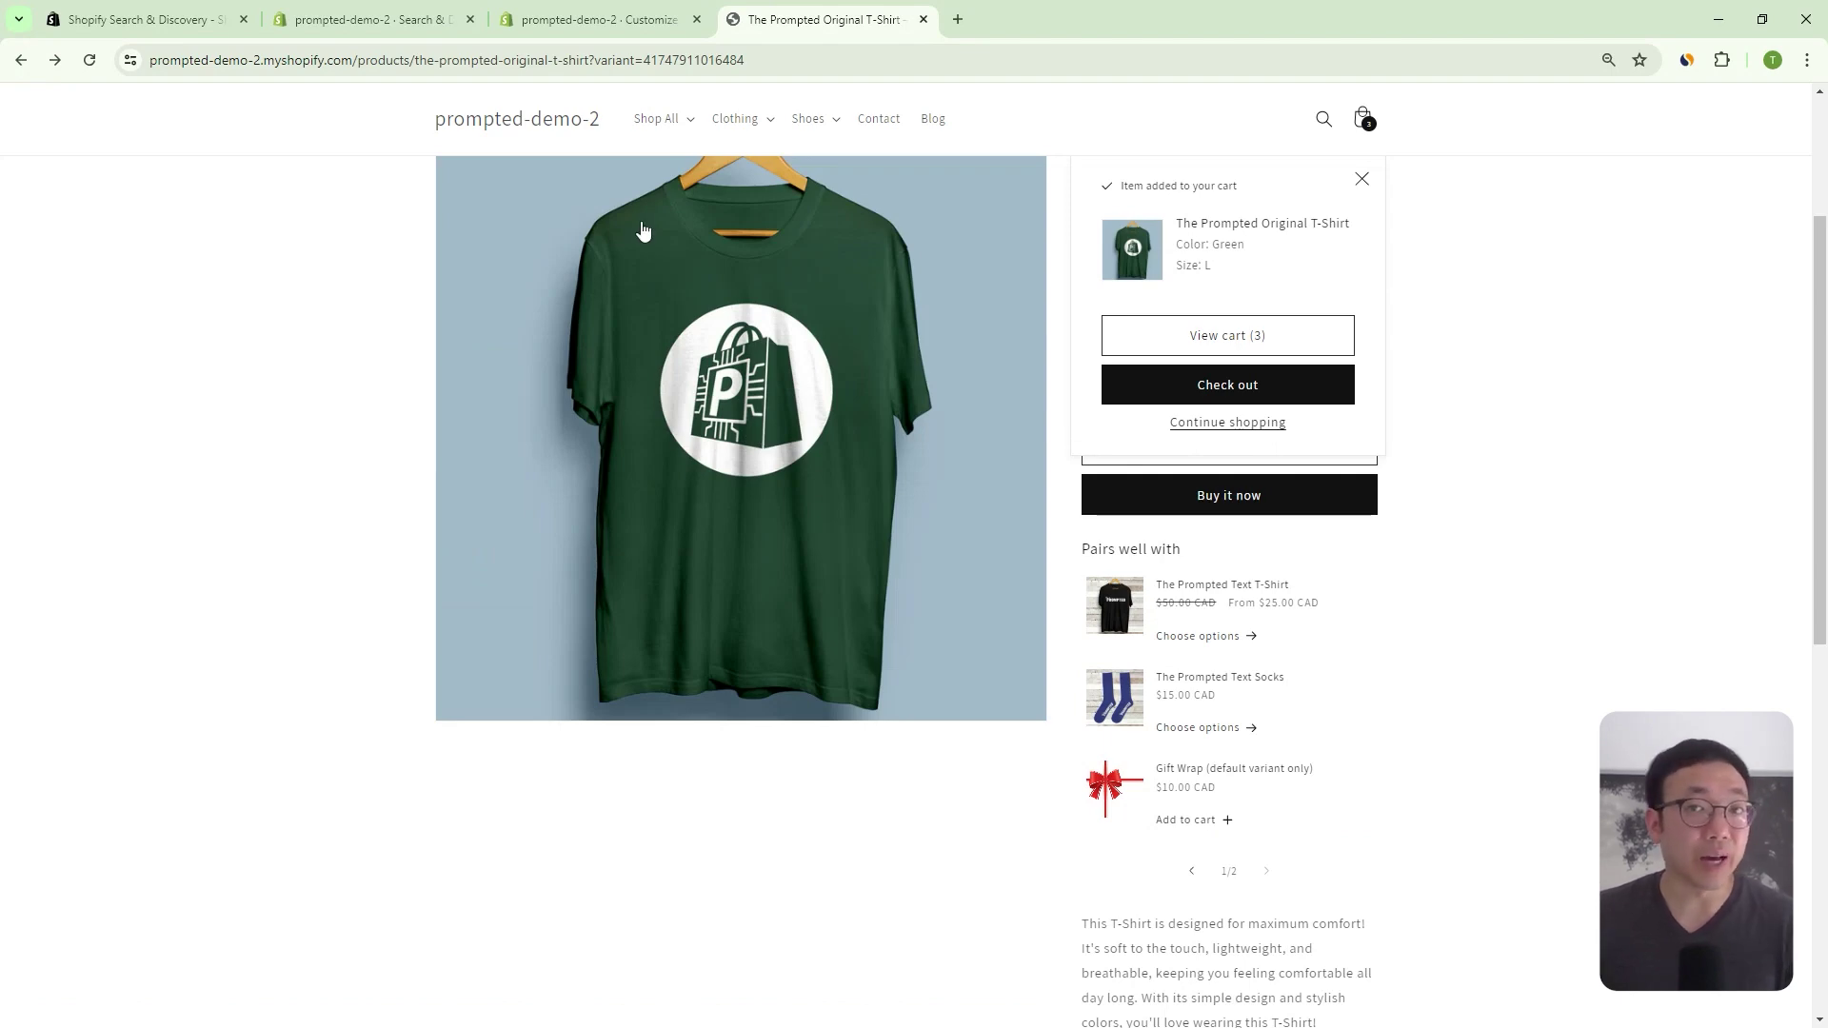
pyautogui.hotkey('ctrl', 'pageup')
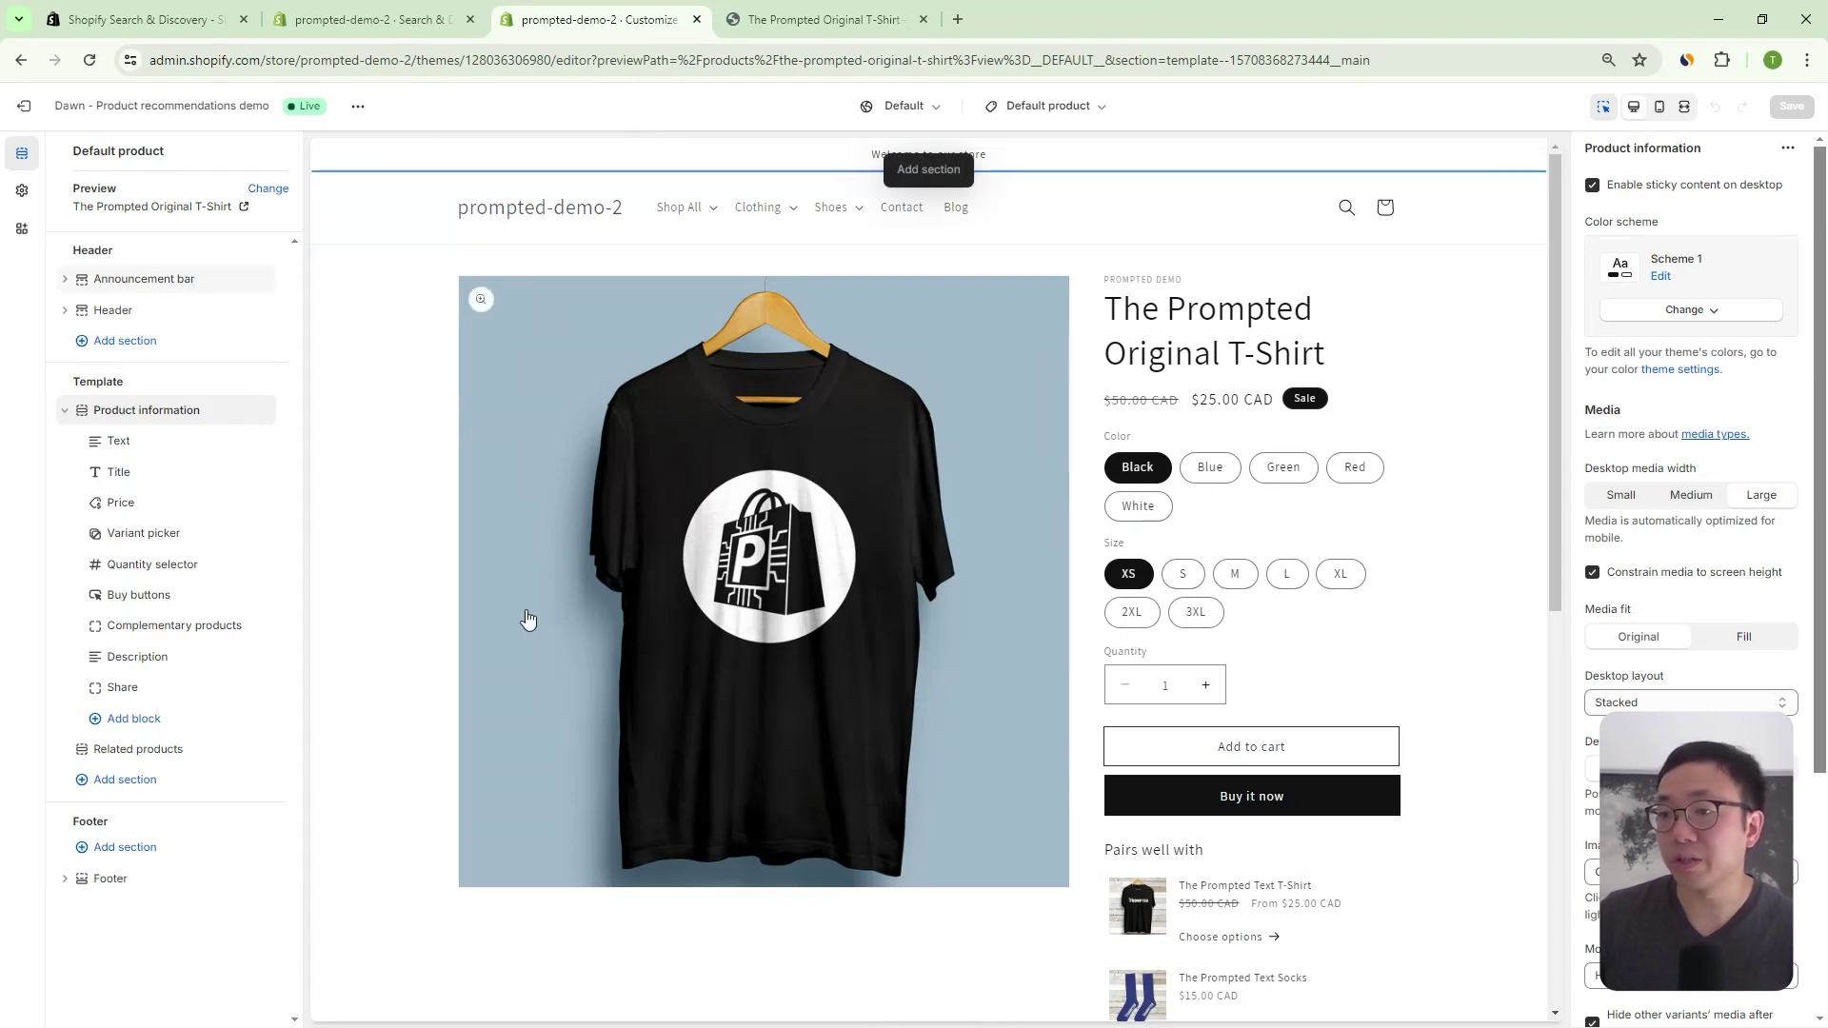
# - Remove the existing Complementary products block and add a new one below Share
pyautogui.click(147, 636)
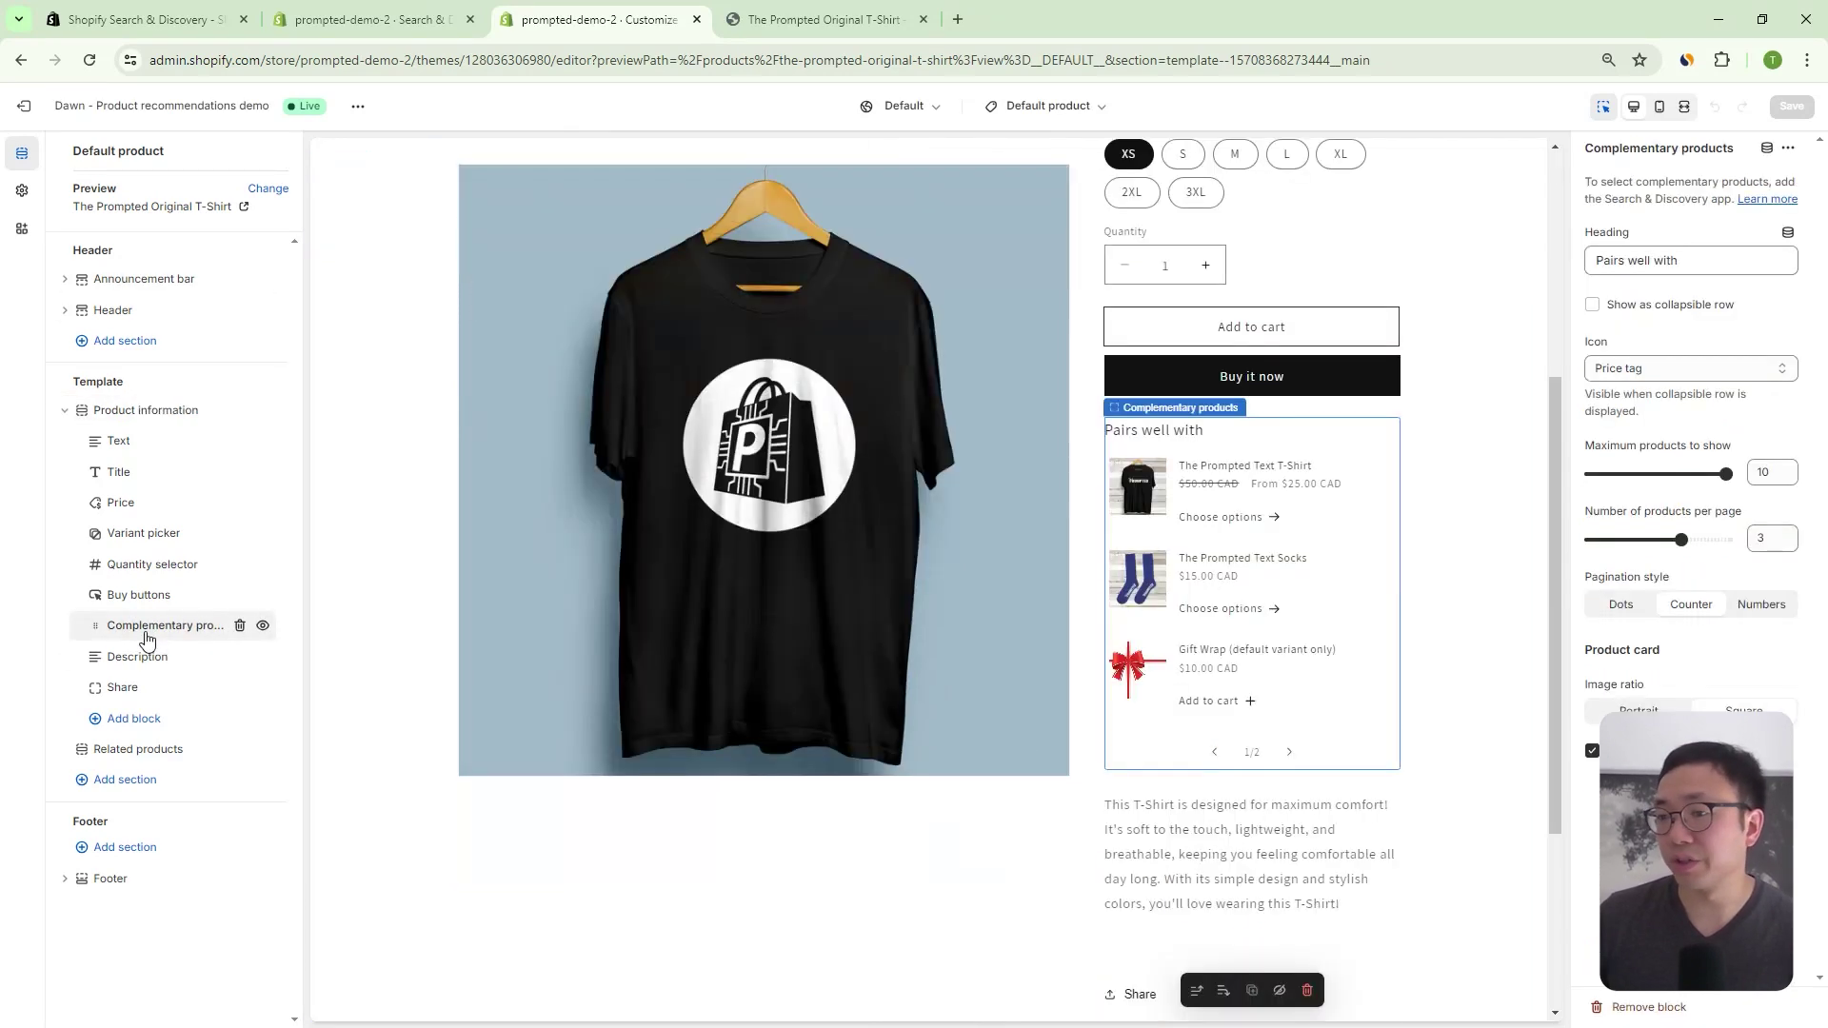
pyautogui.click(240, 625)
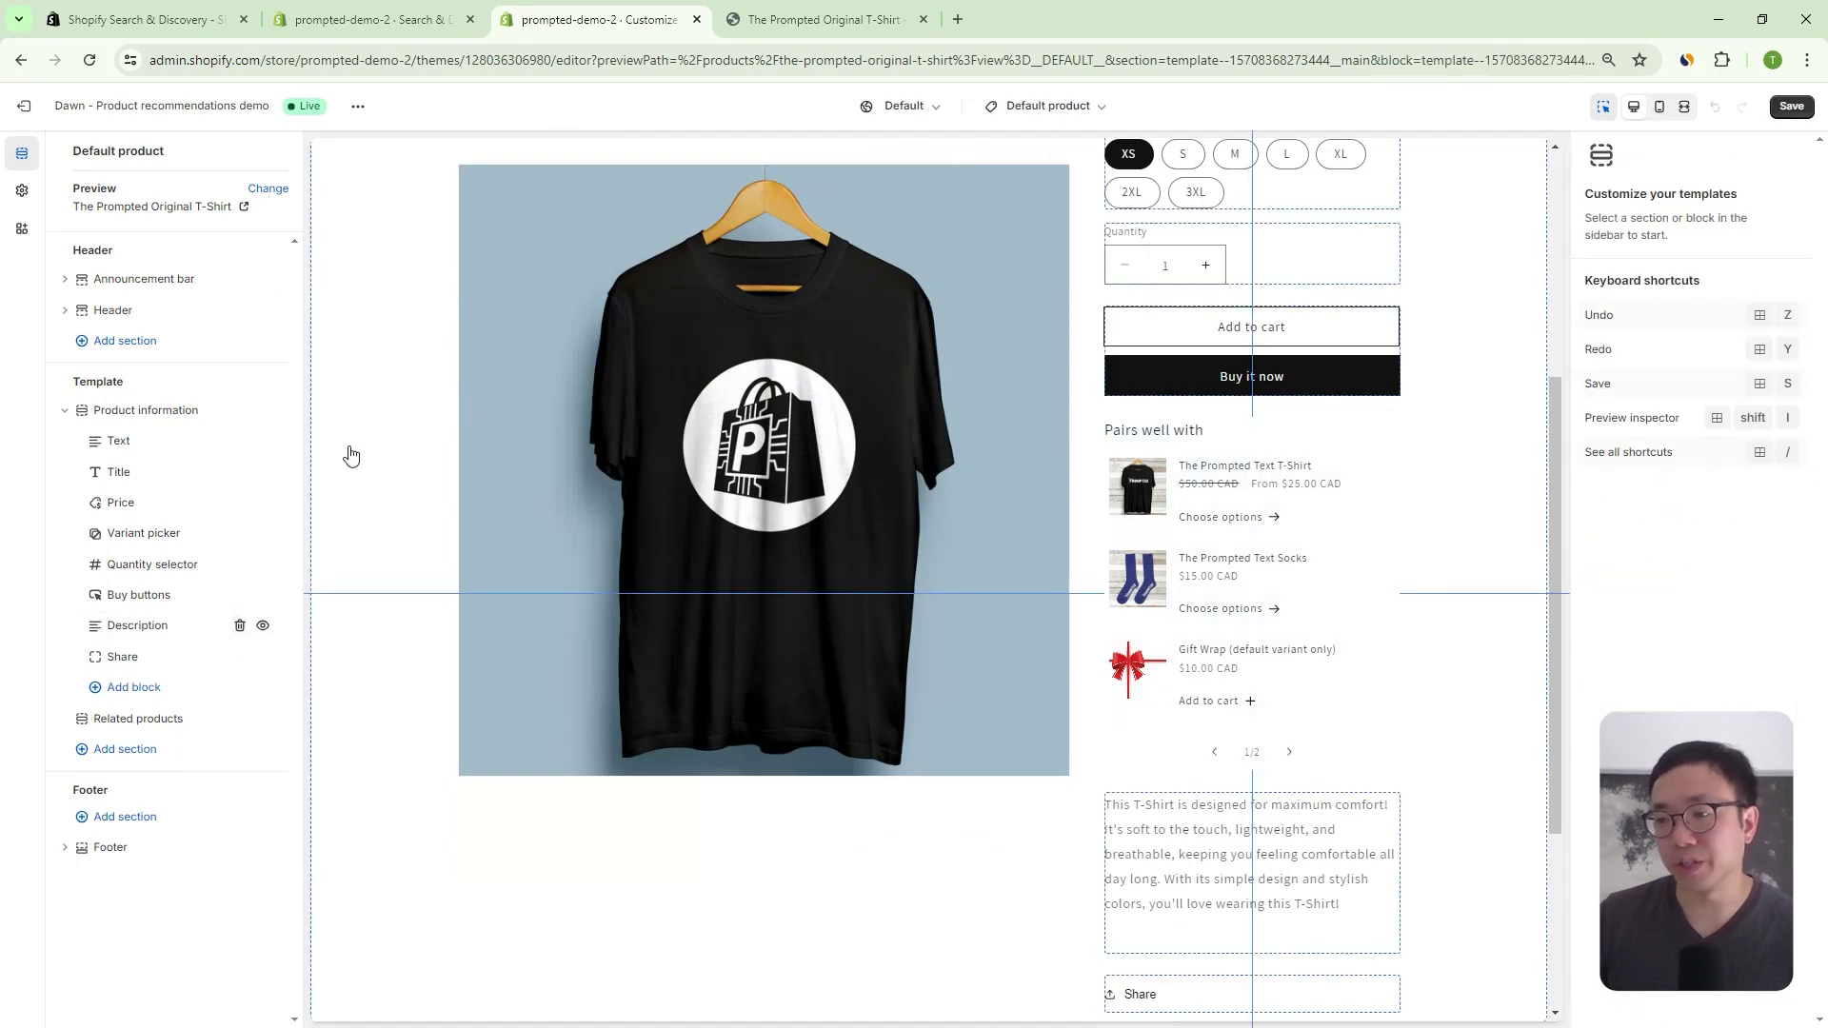
pyautogui.click(139, 689)
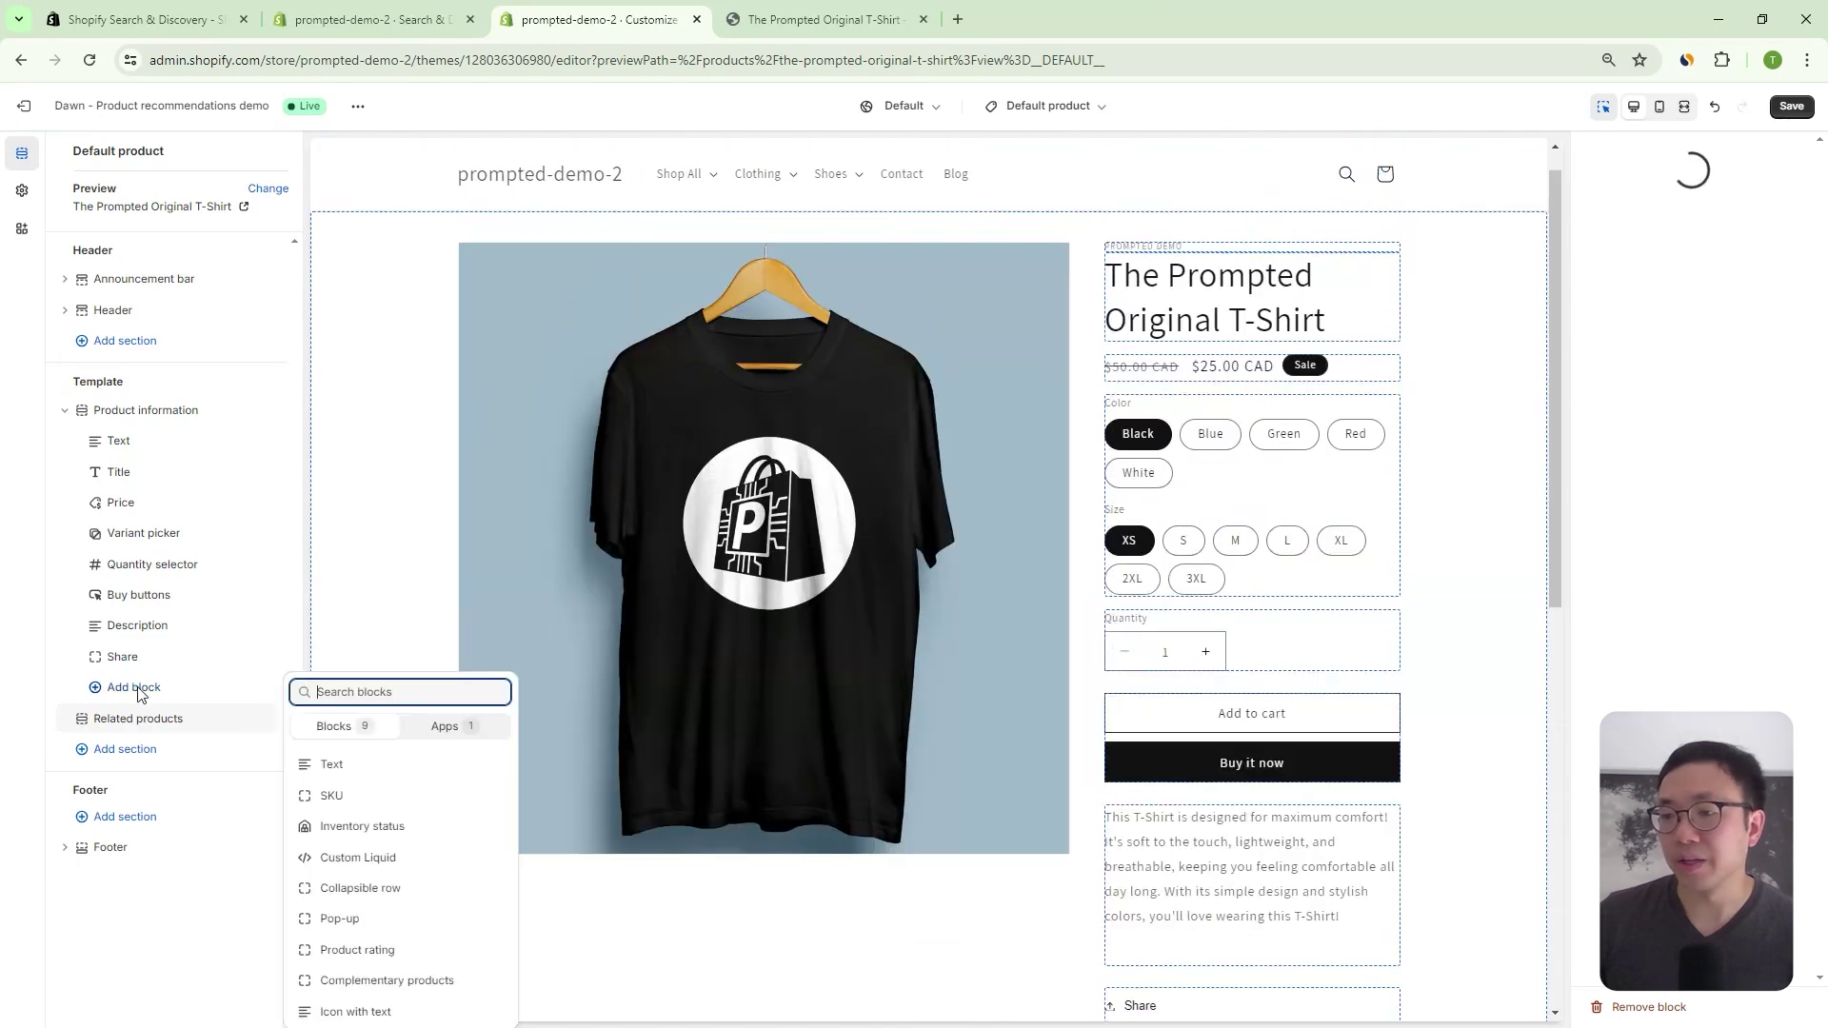
pyautogui.click(380, 972)
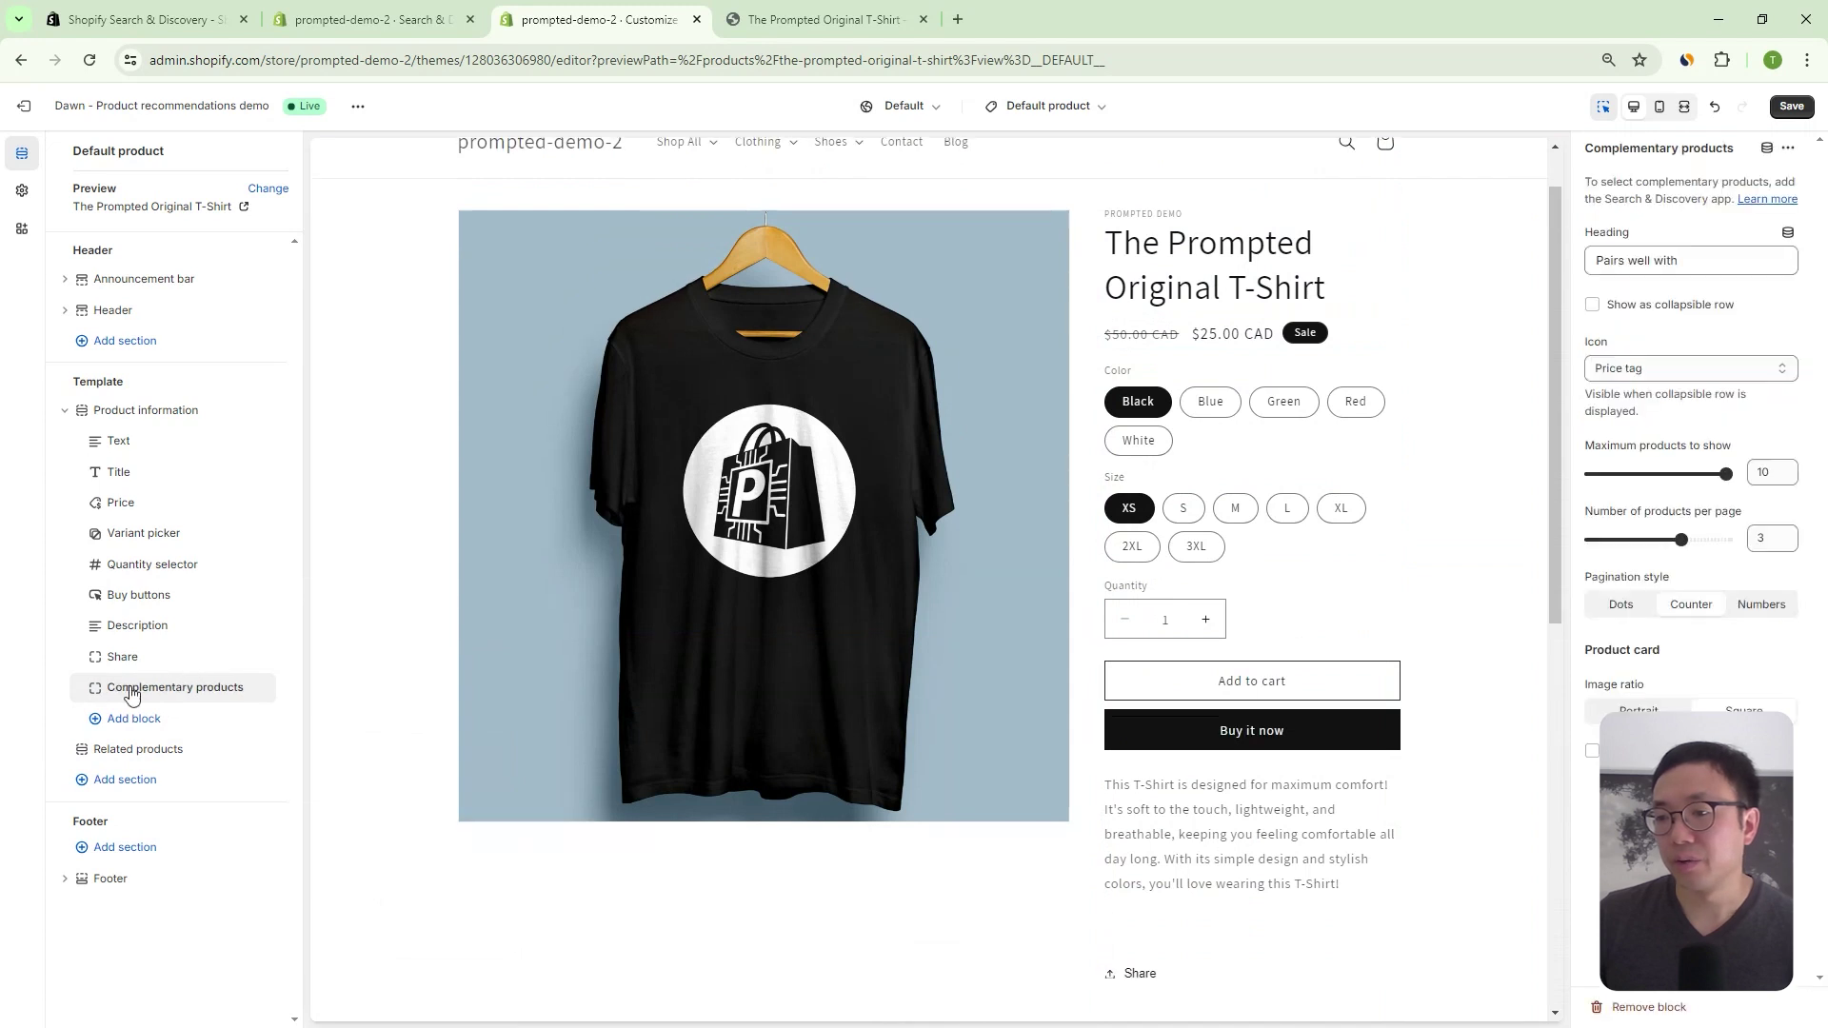
# - Drag the Complementary products block up between Buy buttons and Description
pyautogui.moveTo(143, 688); pyautogui.dragTo(156, 624)
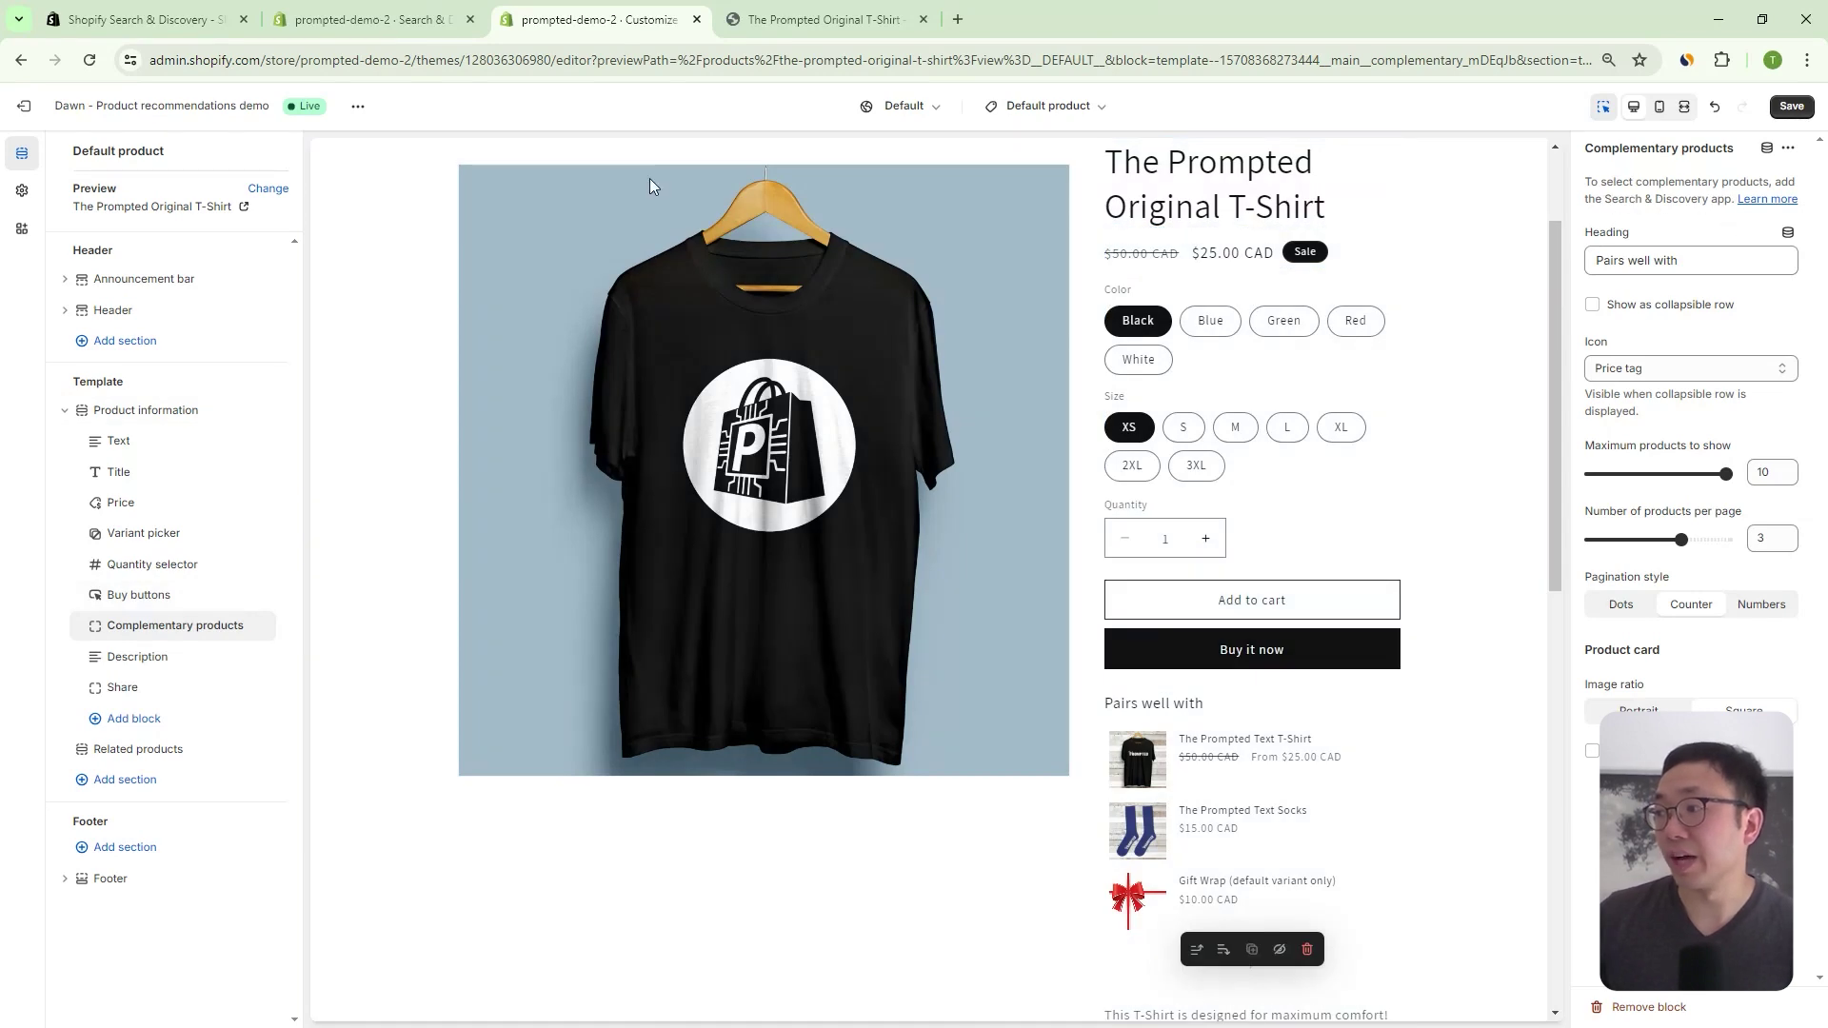
pyautogui.click(143, 19)
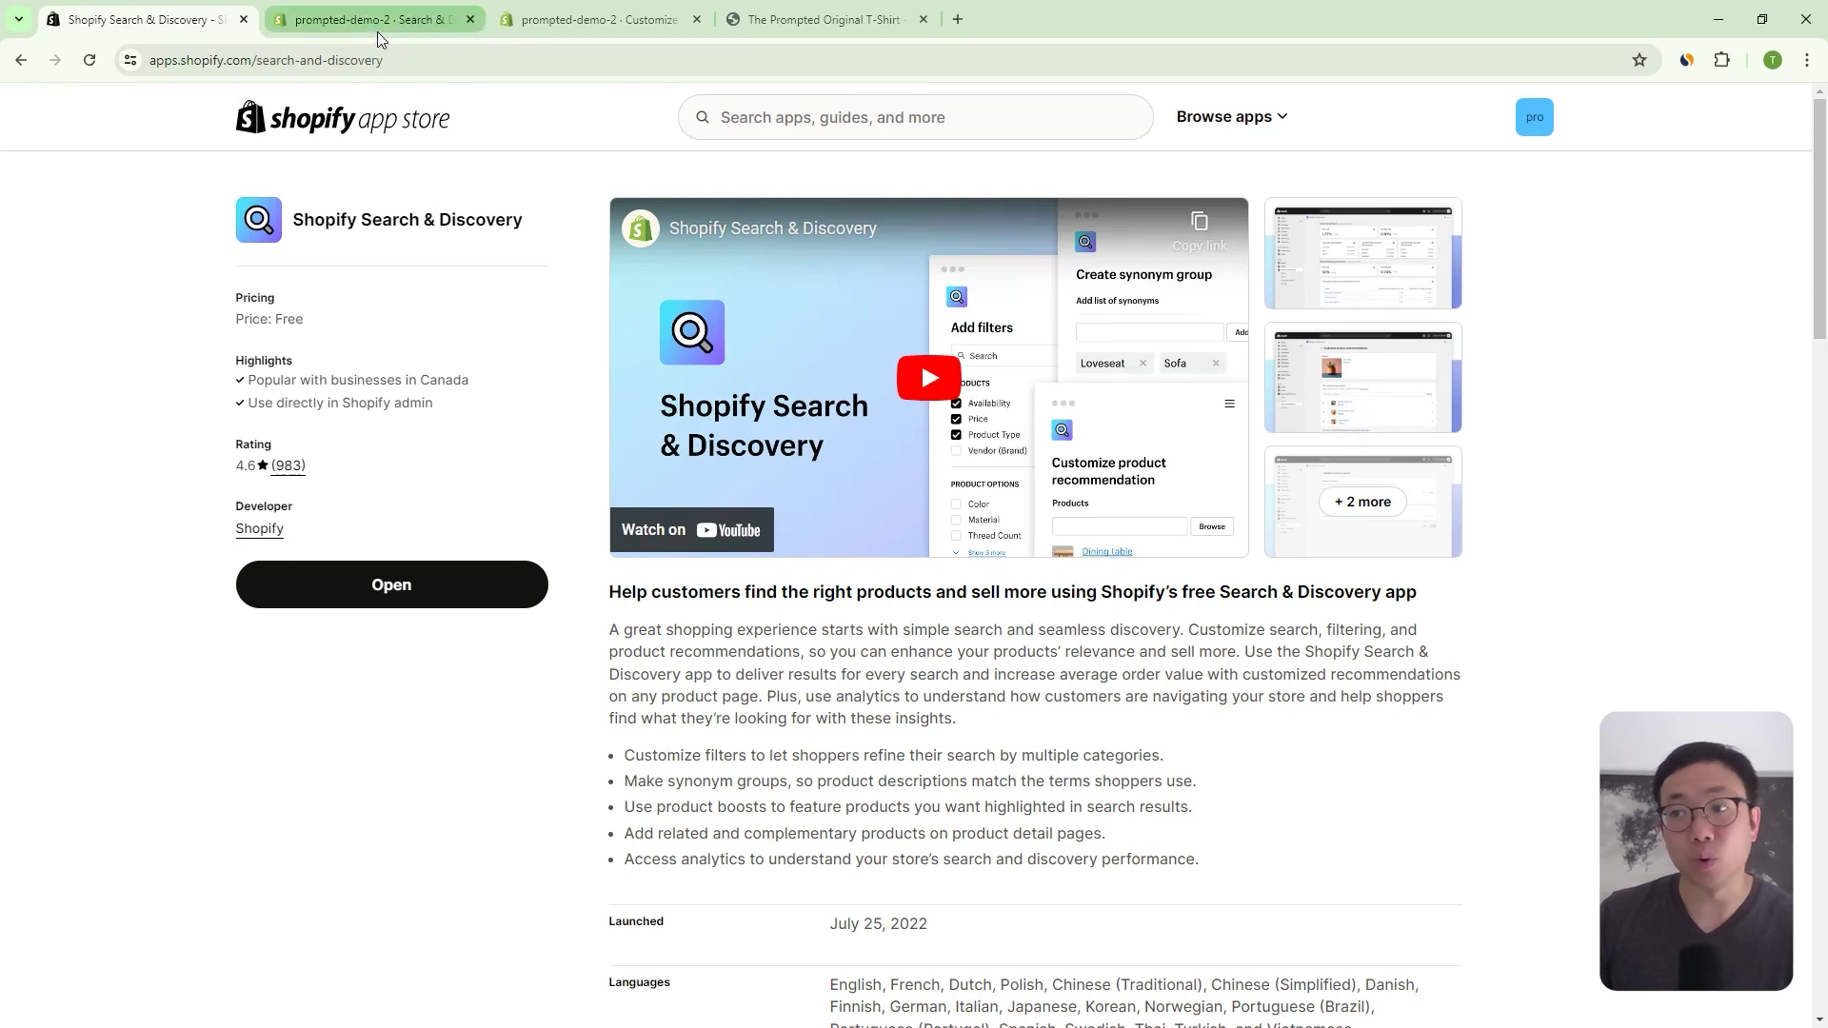
pyautogui.click(522, 25)
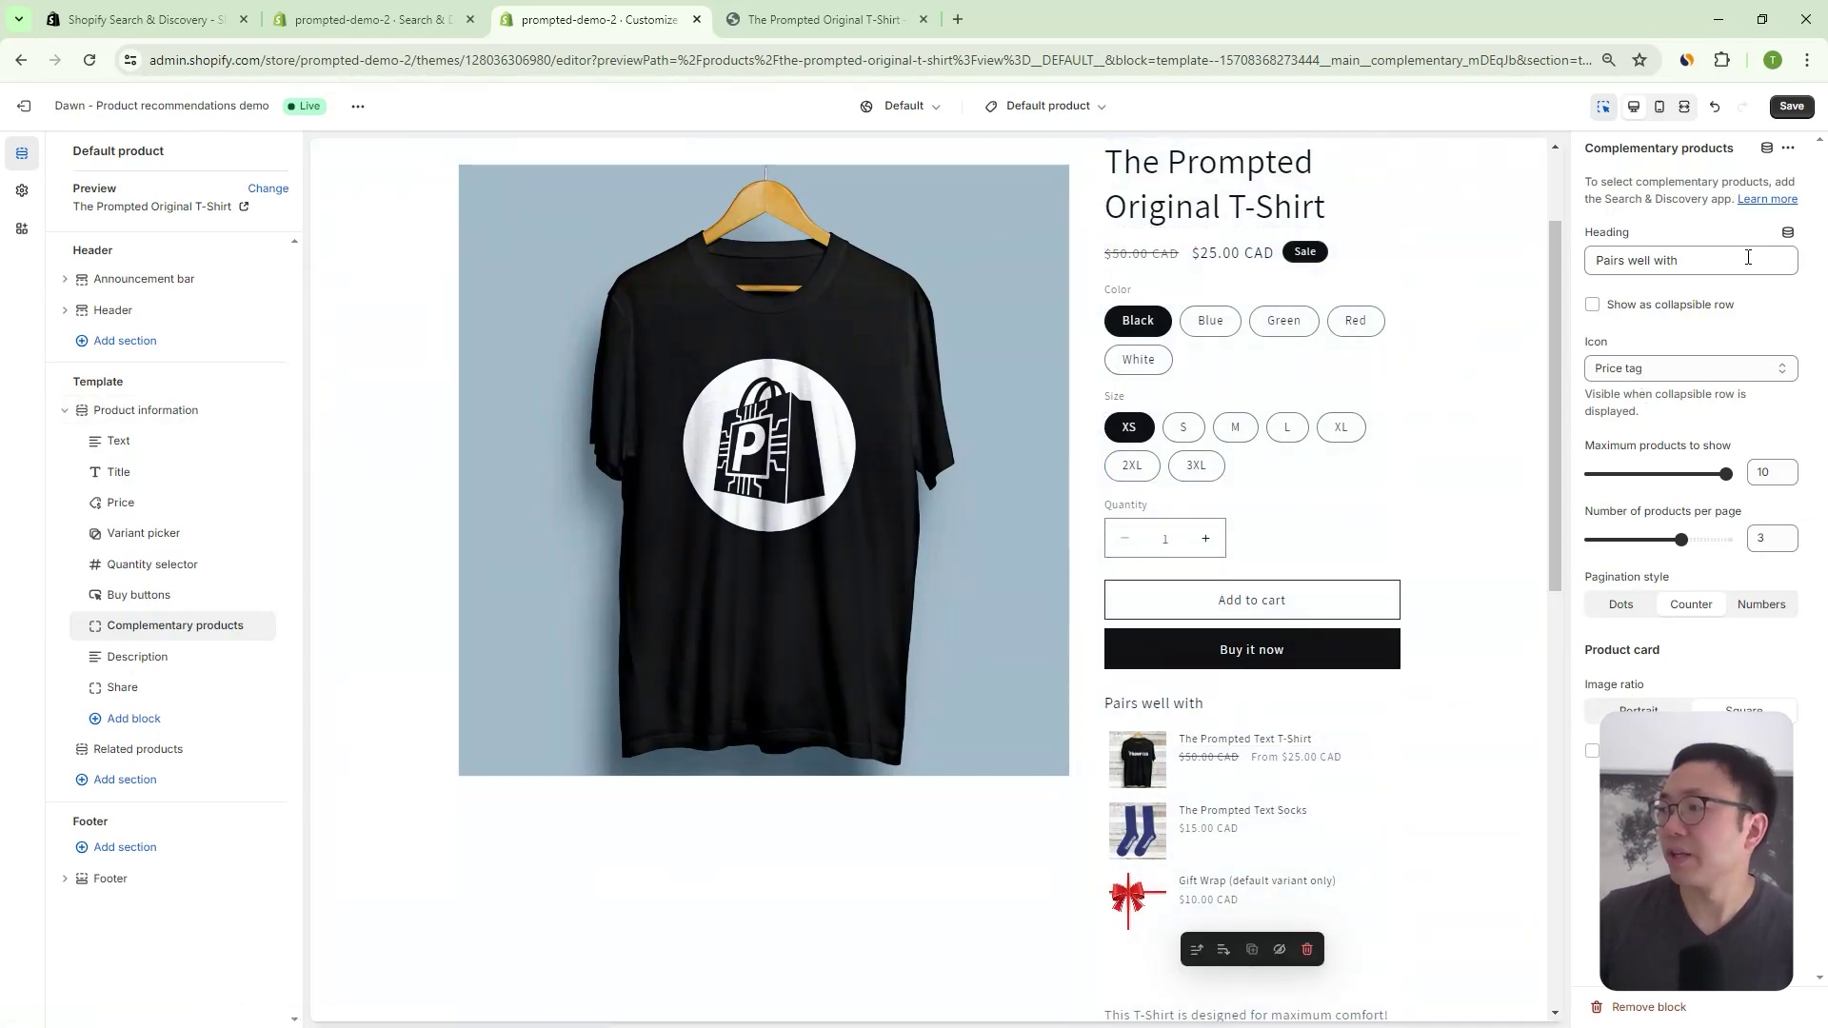
# - Replace the 'Pairs well with' heading with 'Often Purchased with'
pyautogui.moveTo(1726, 261); pyautogui.dragTo(1545, 265)
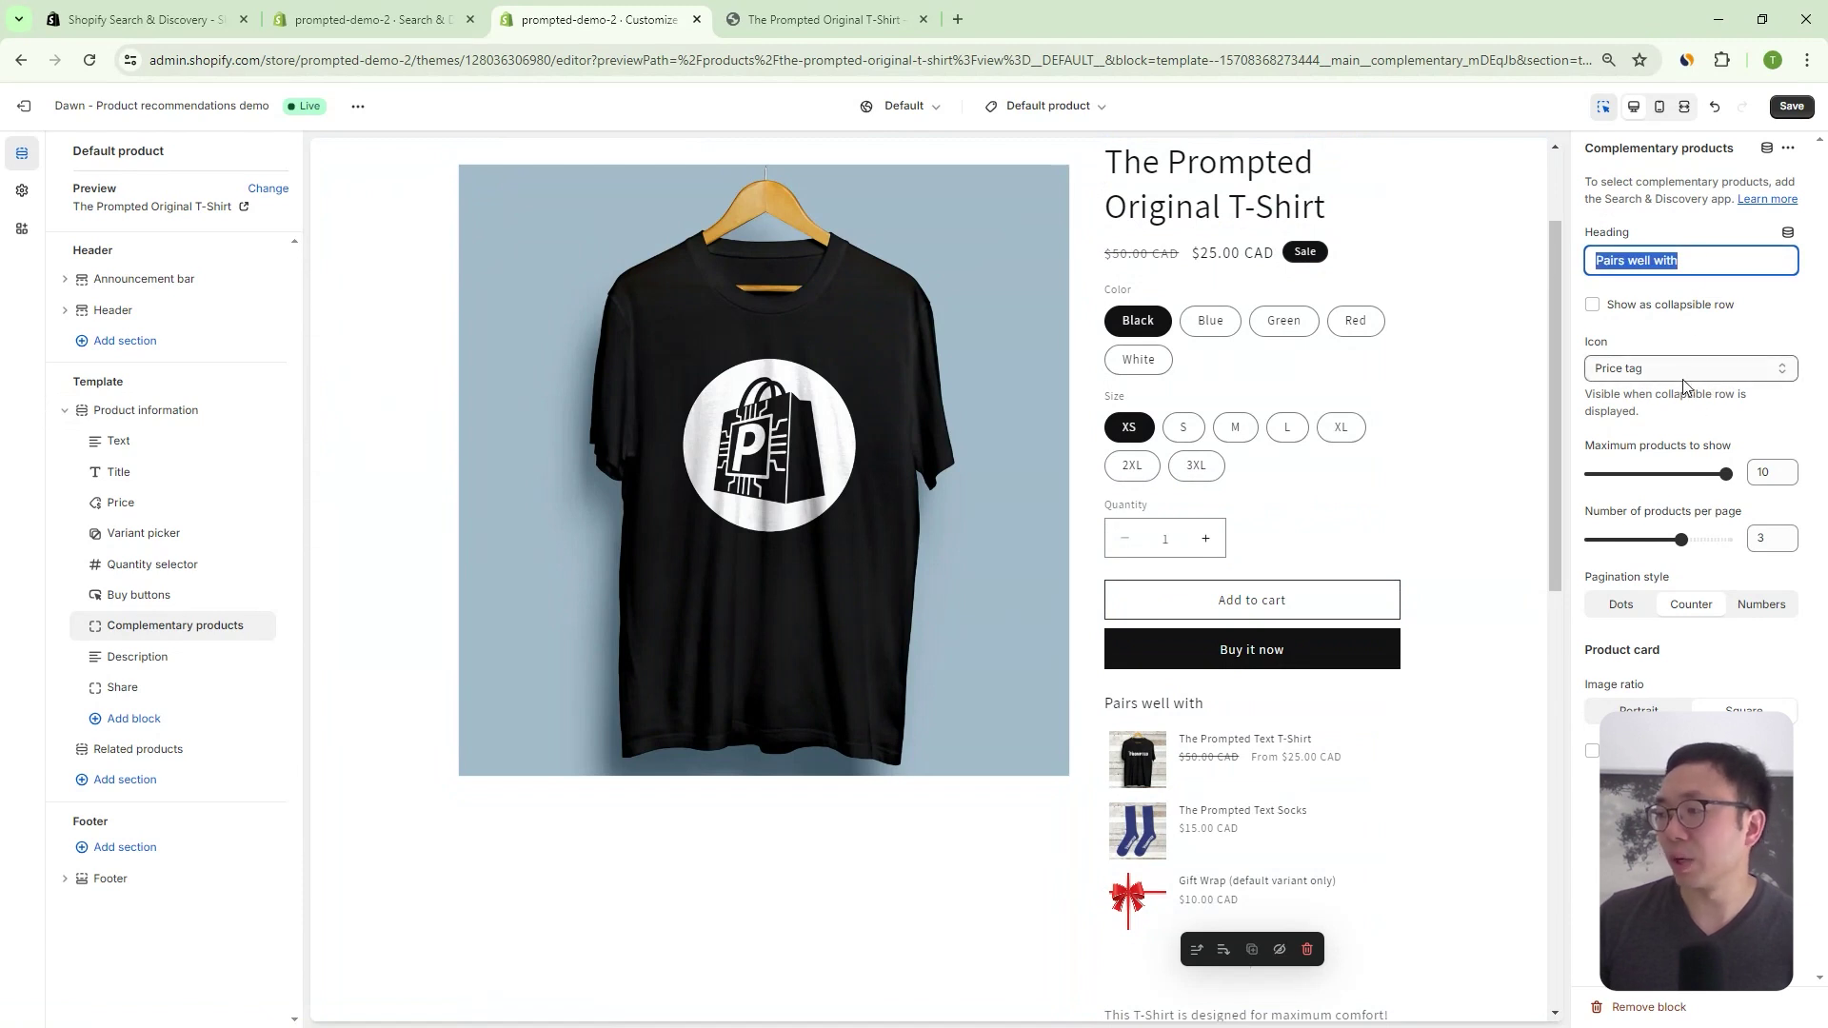
pyautogui.tripleClick(1652, 268)
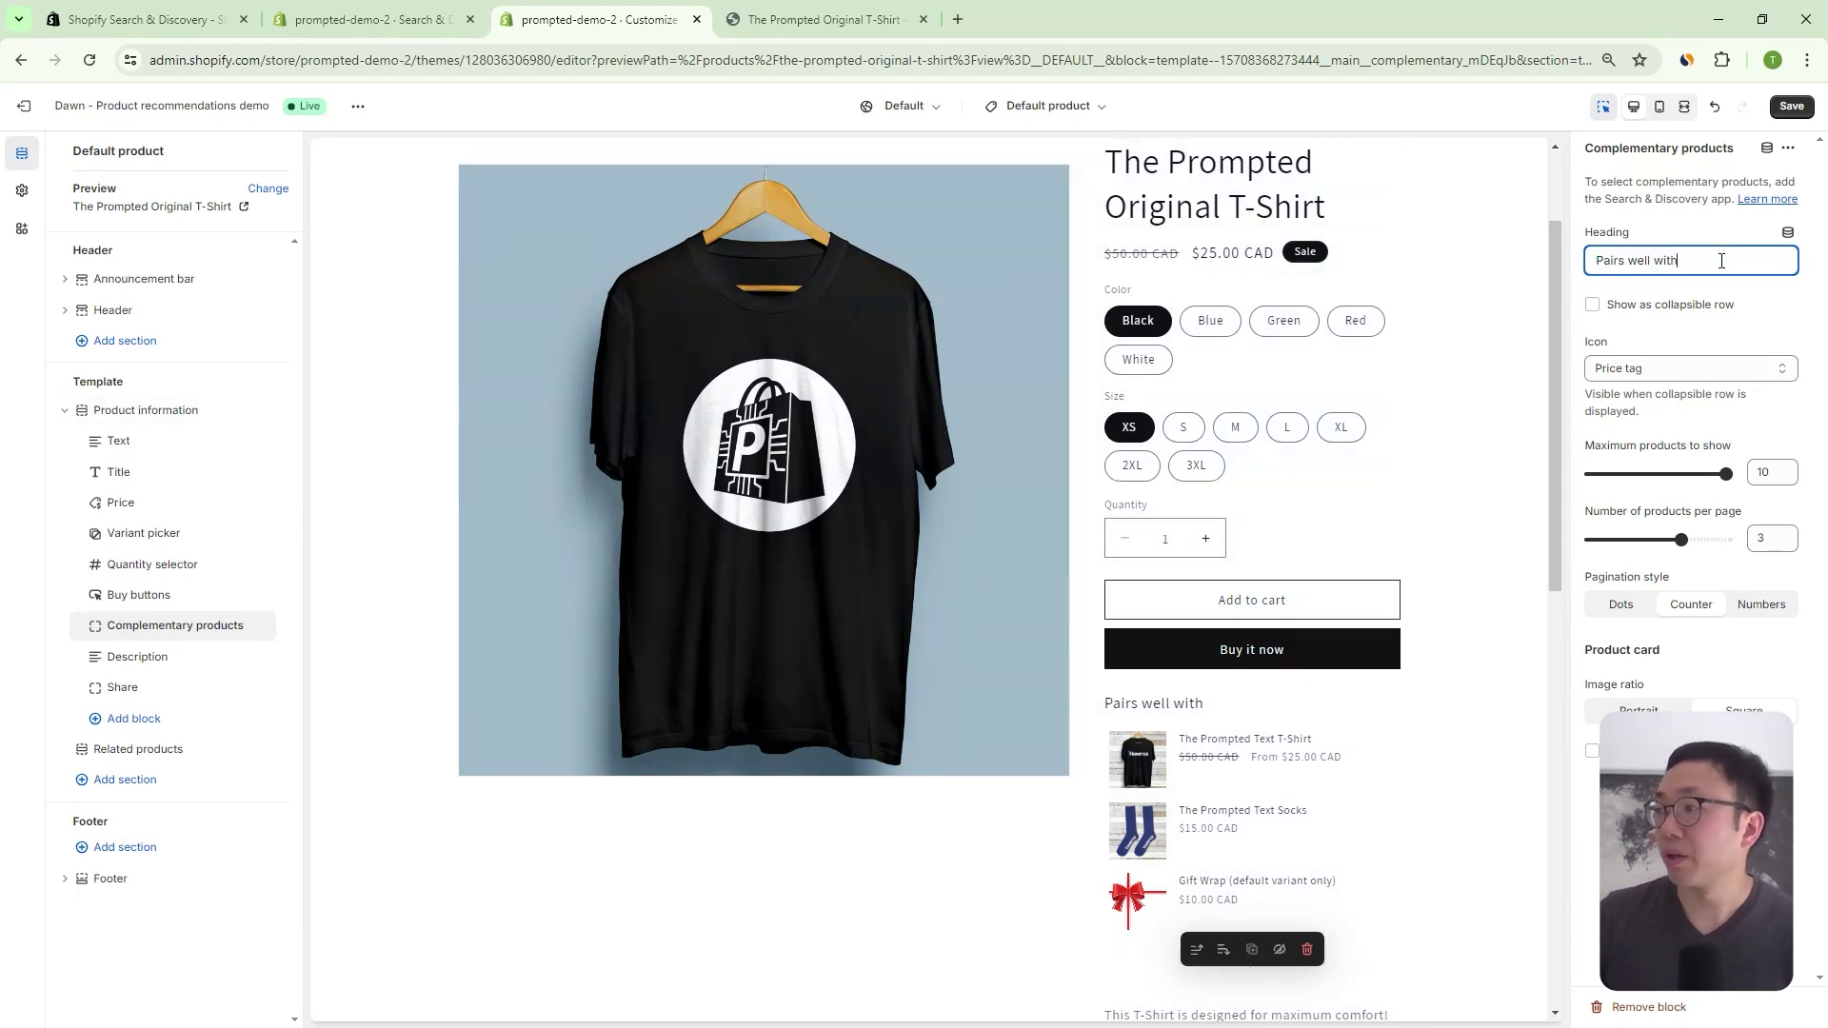
pyautogui.write('c')
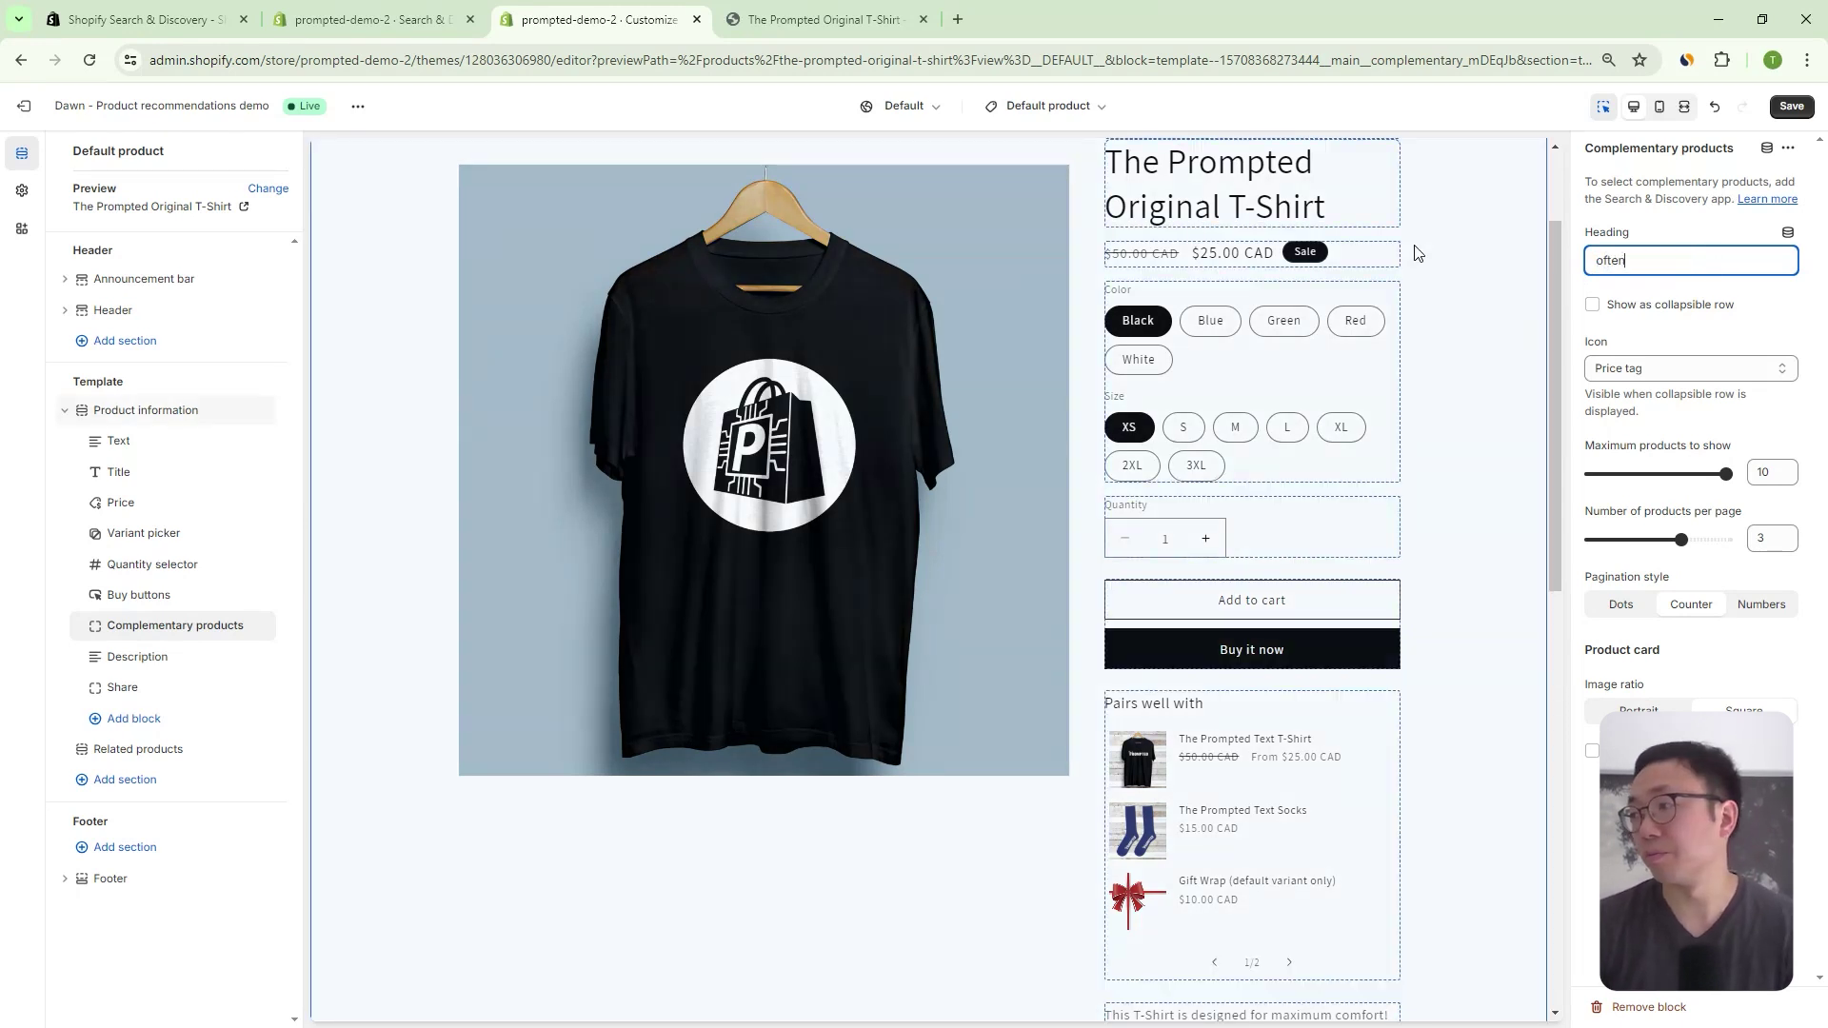
pyautogui.write('ften')
pyautogui.hotkey('ctrl', 'a')
pyautogui.write('Often Pu')
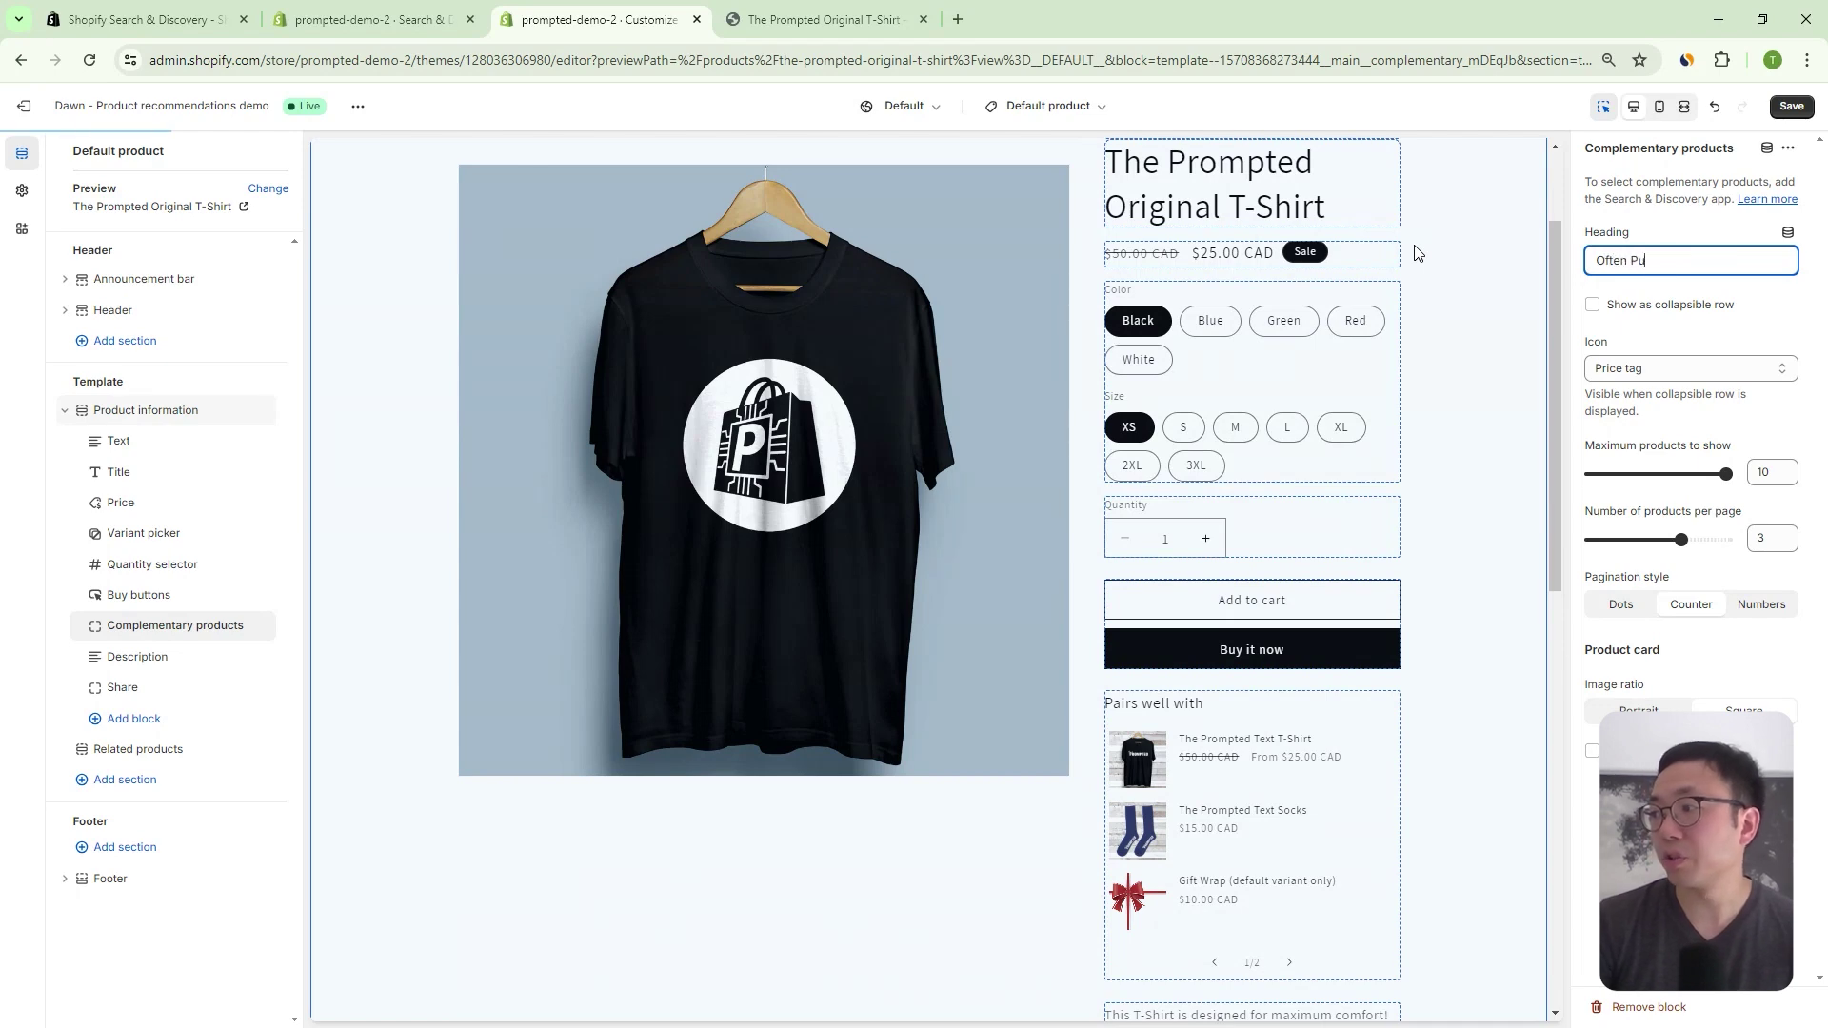
pyautogui.write('rchased with')
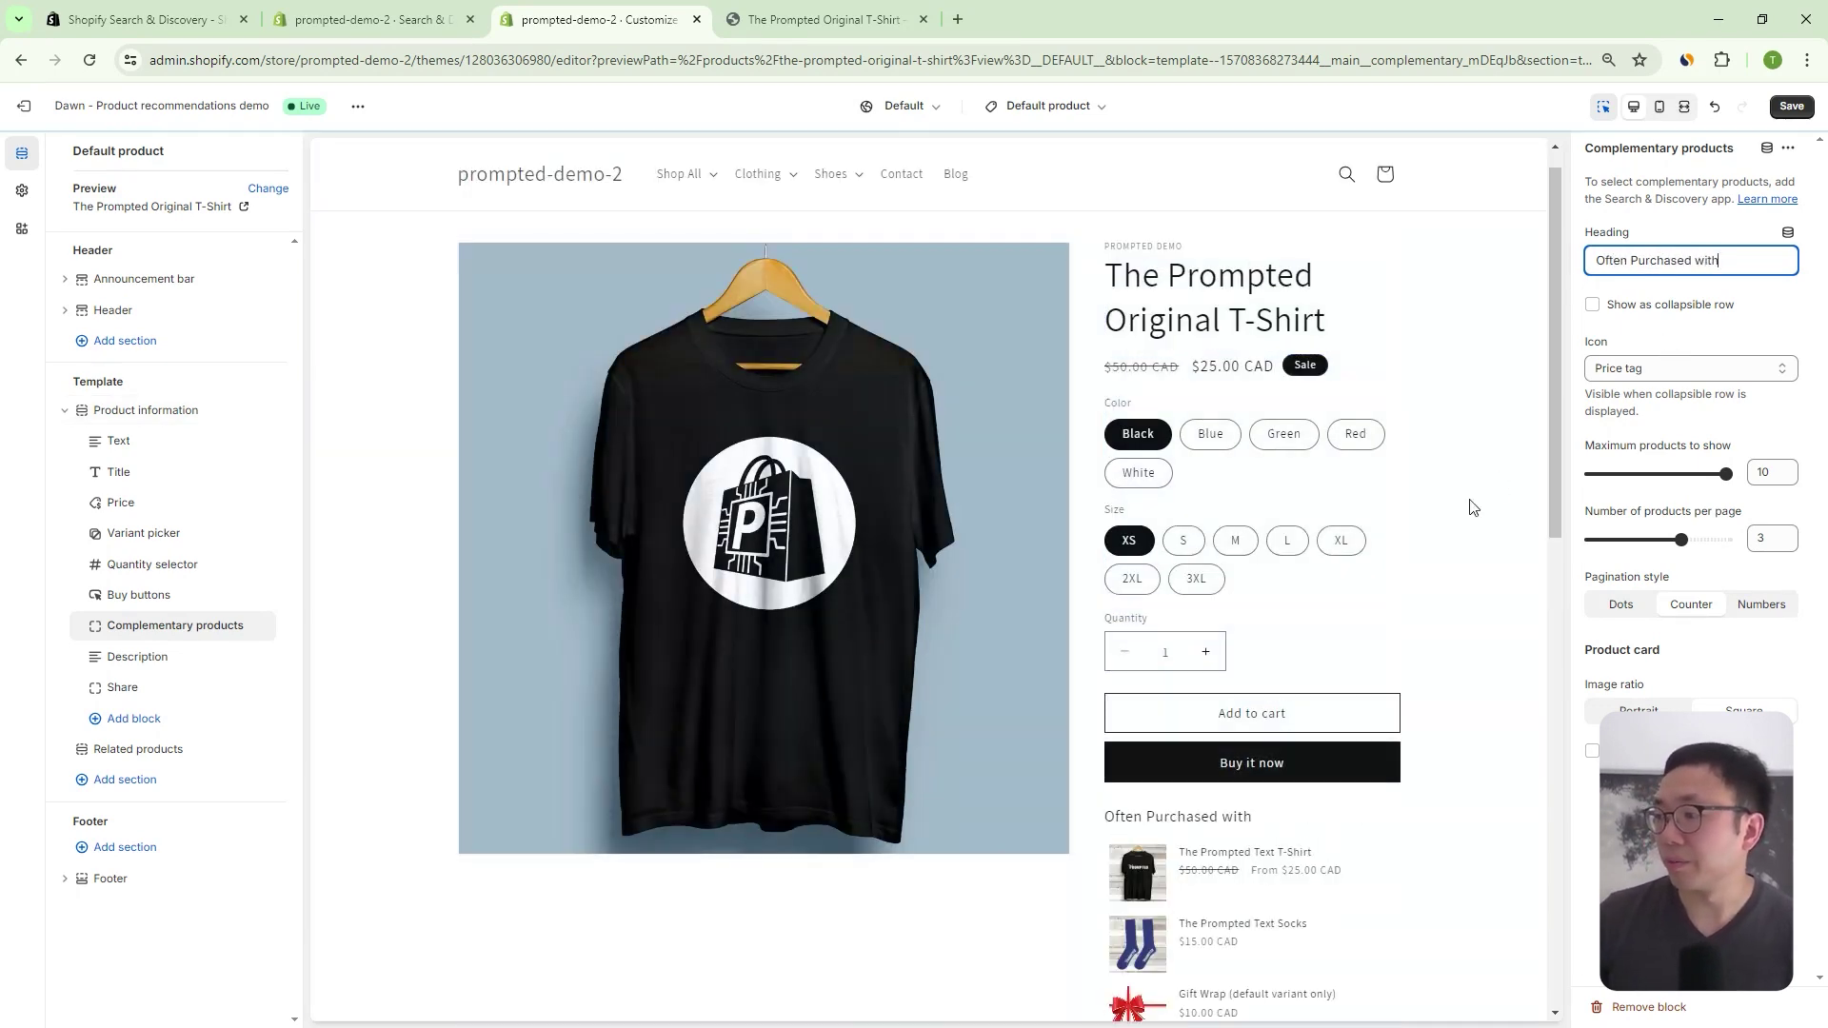
pyautogui.scroll(-1, 1473, 507)
# - Show the block as a collapsible row and test collapsing and expanding it
pyautogui.click(1691, 305)
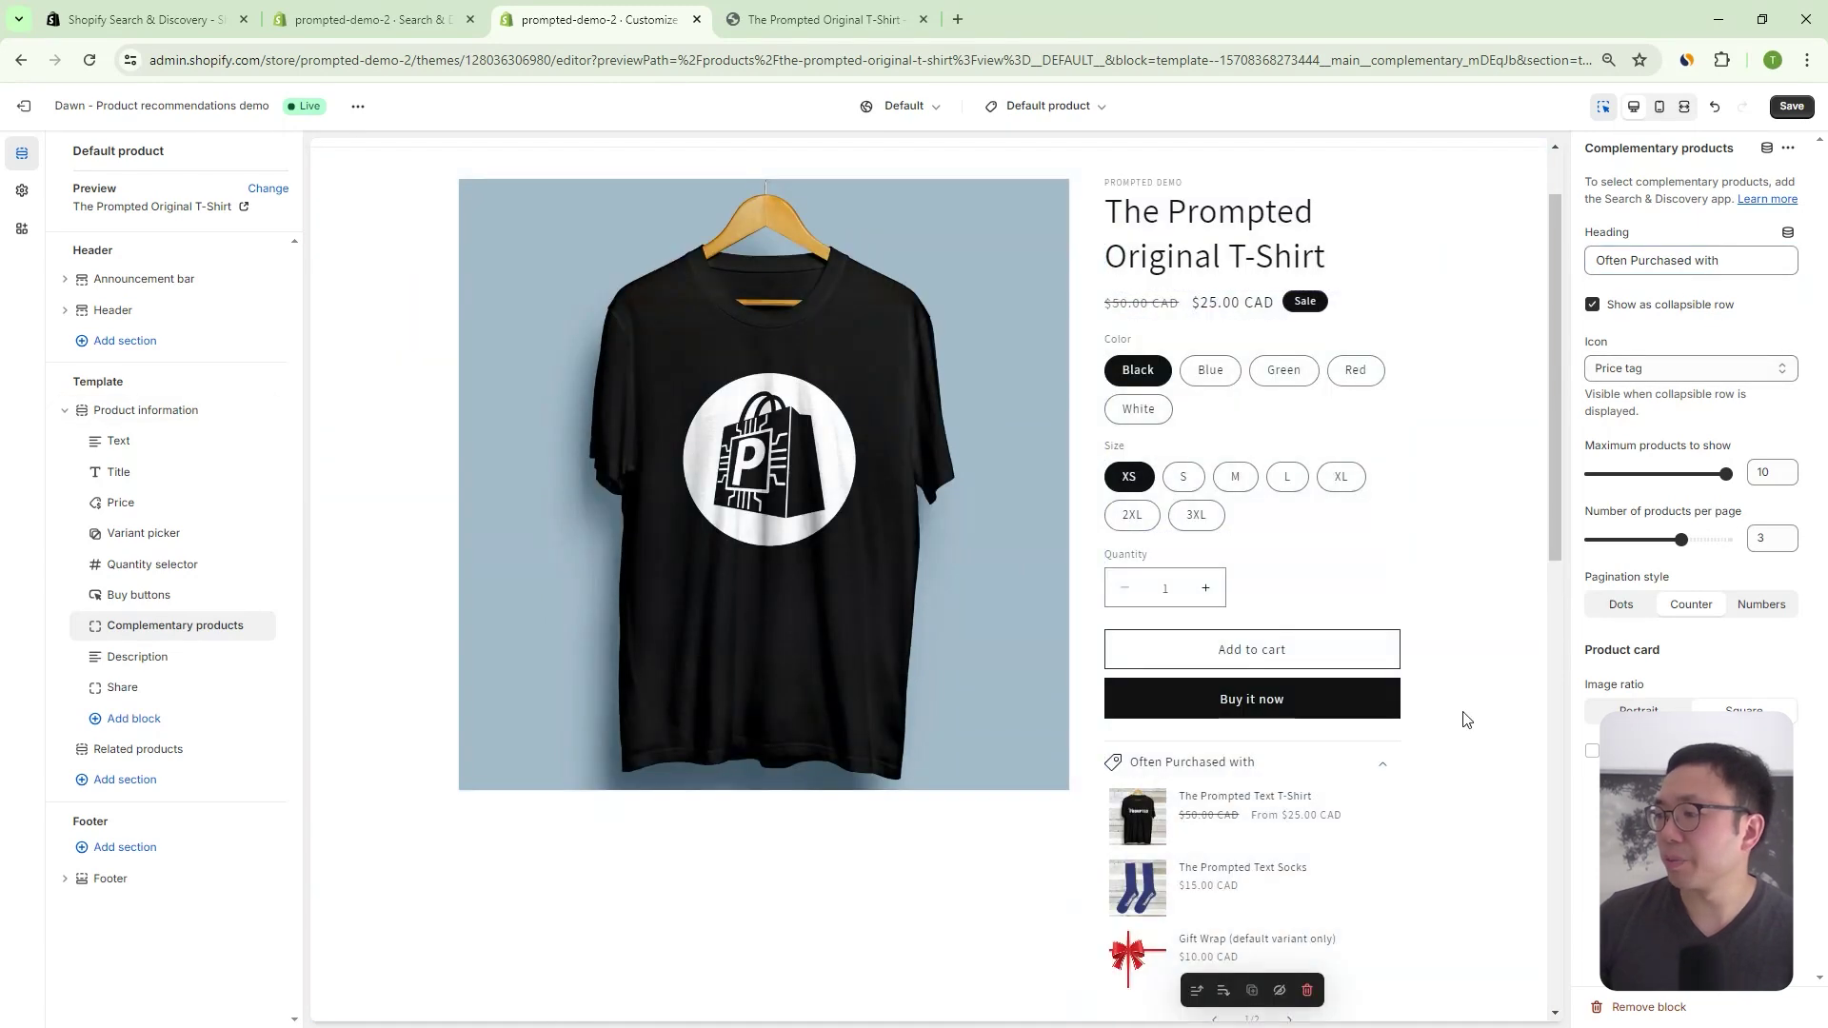
pyautogui.scroll(-2, 1465, 720)
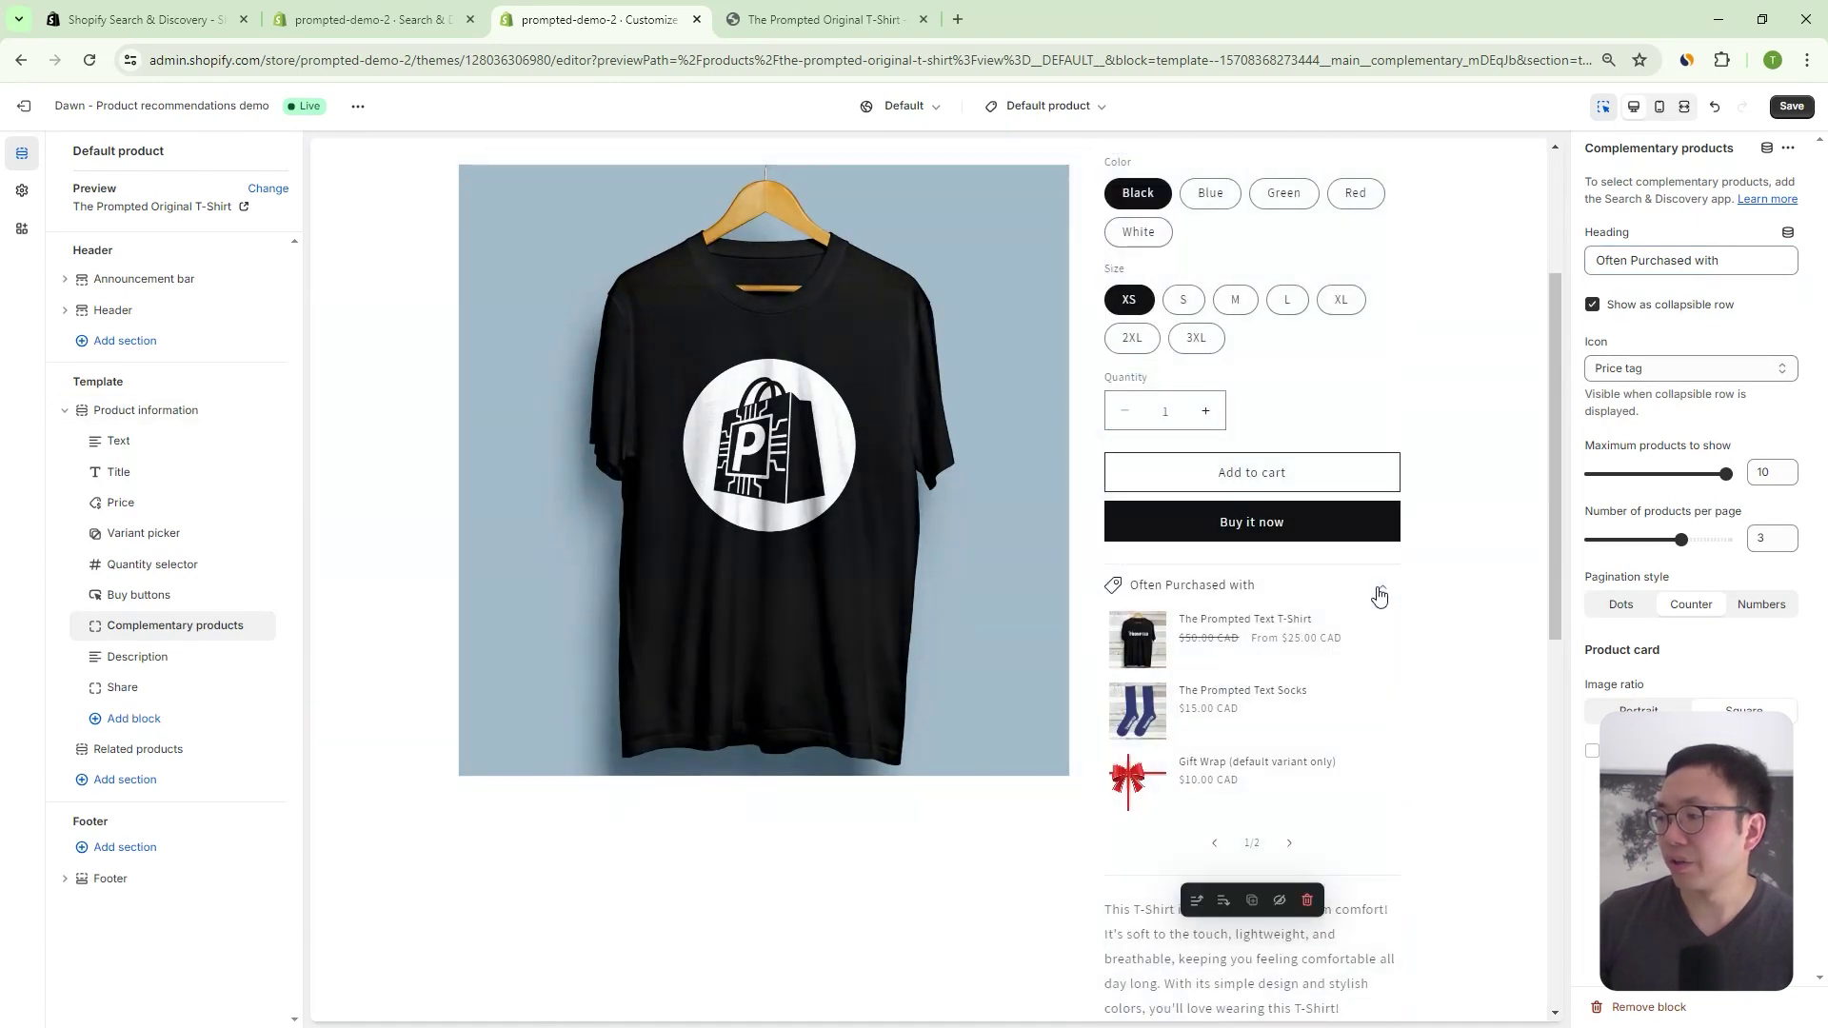
pyautogui.click(1378, 592)
pyautogui.click(1381, 594)
# - Set the row's icon to Lightning bolt instead of Leather
pyautogui.click(1623, 369)
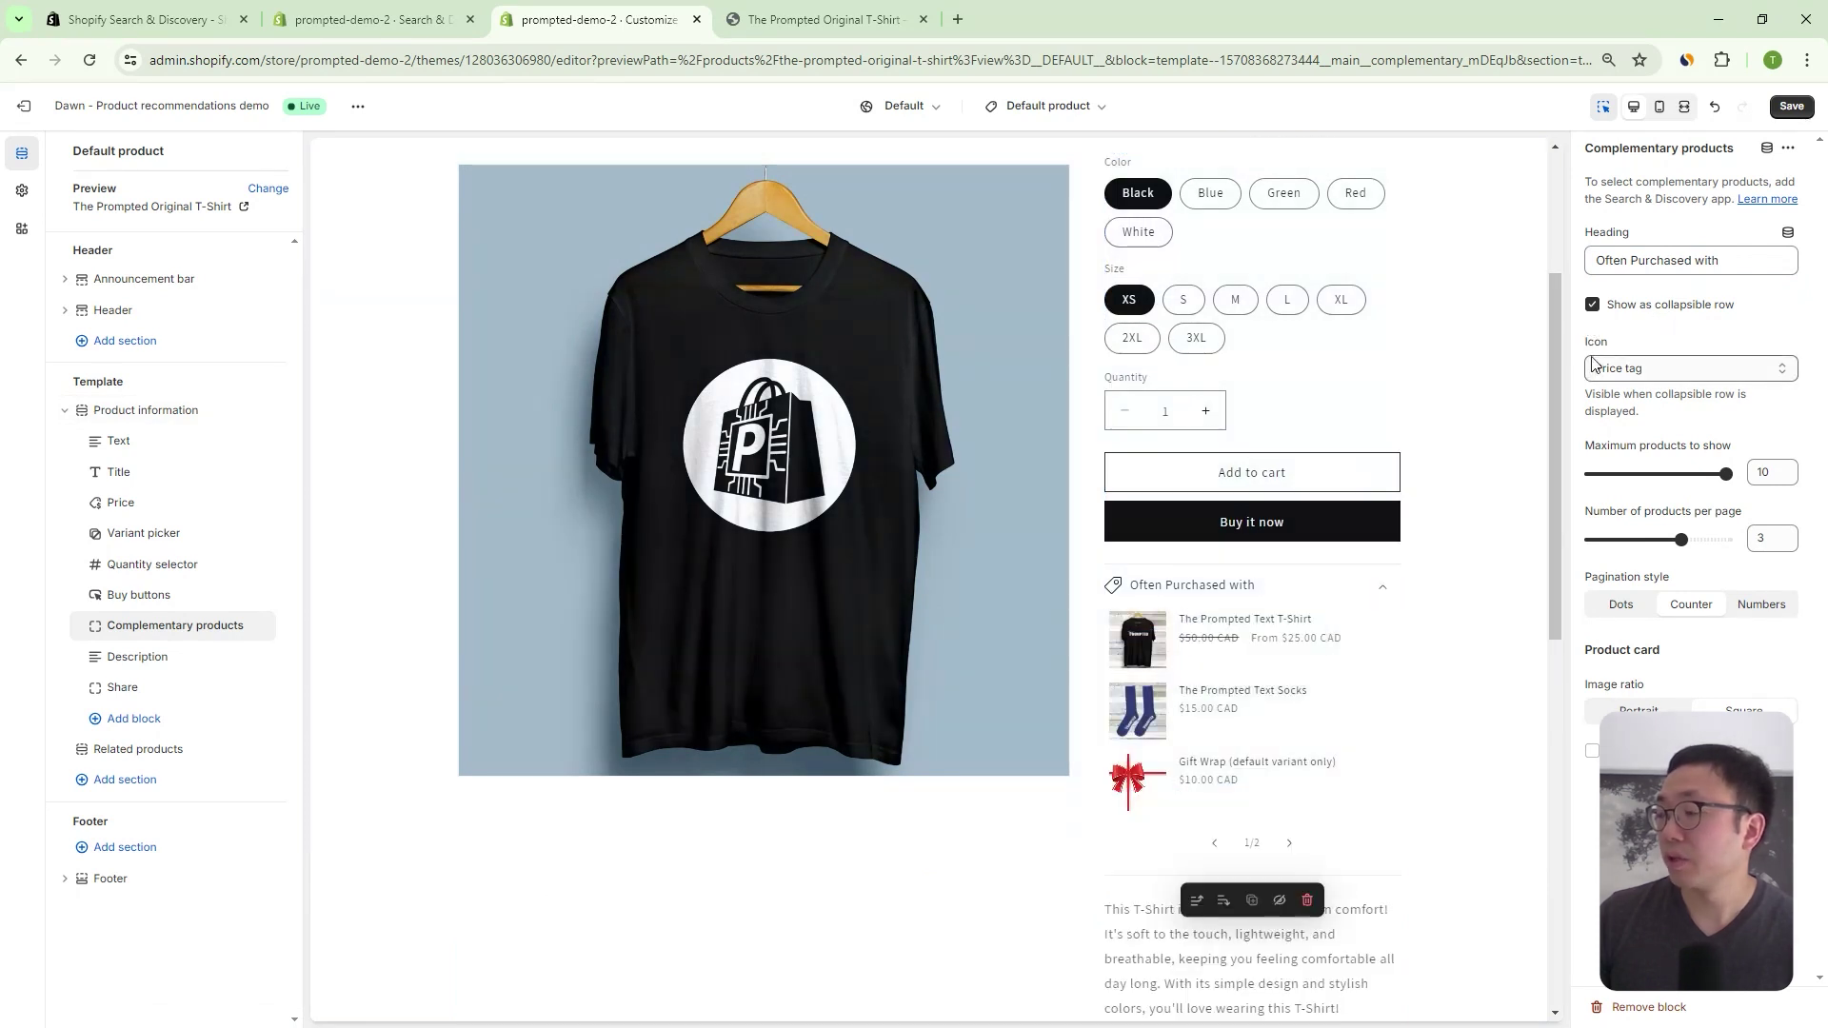
pyautogui.click(1677, 496)
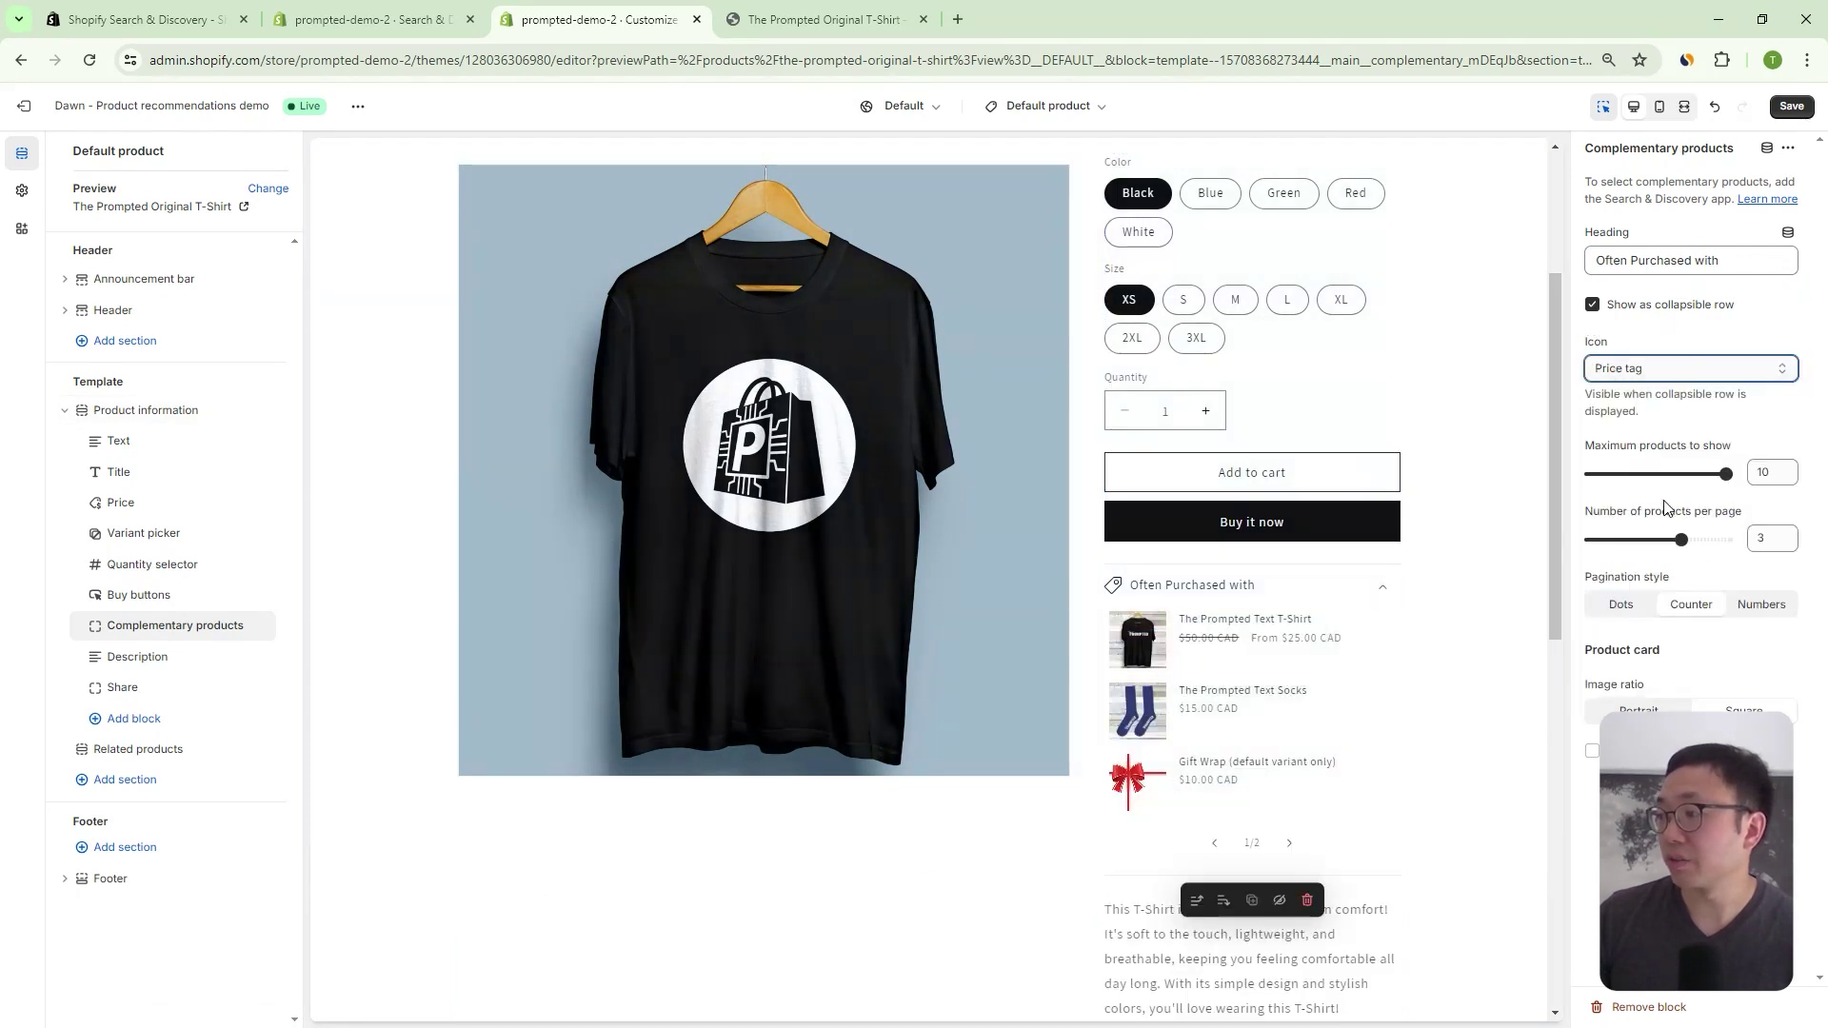
pyautogui.click(1680, 369)
pyautogui.scroll(-3, 1654, 533)
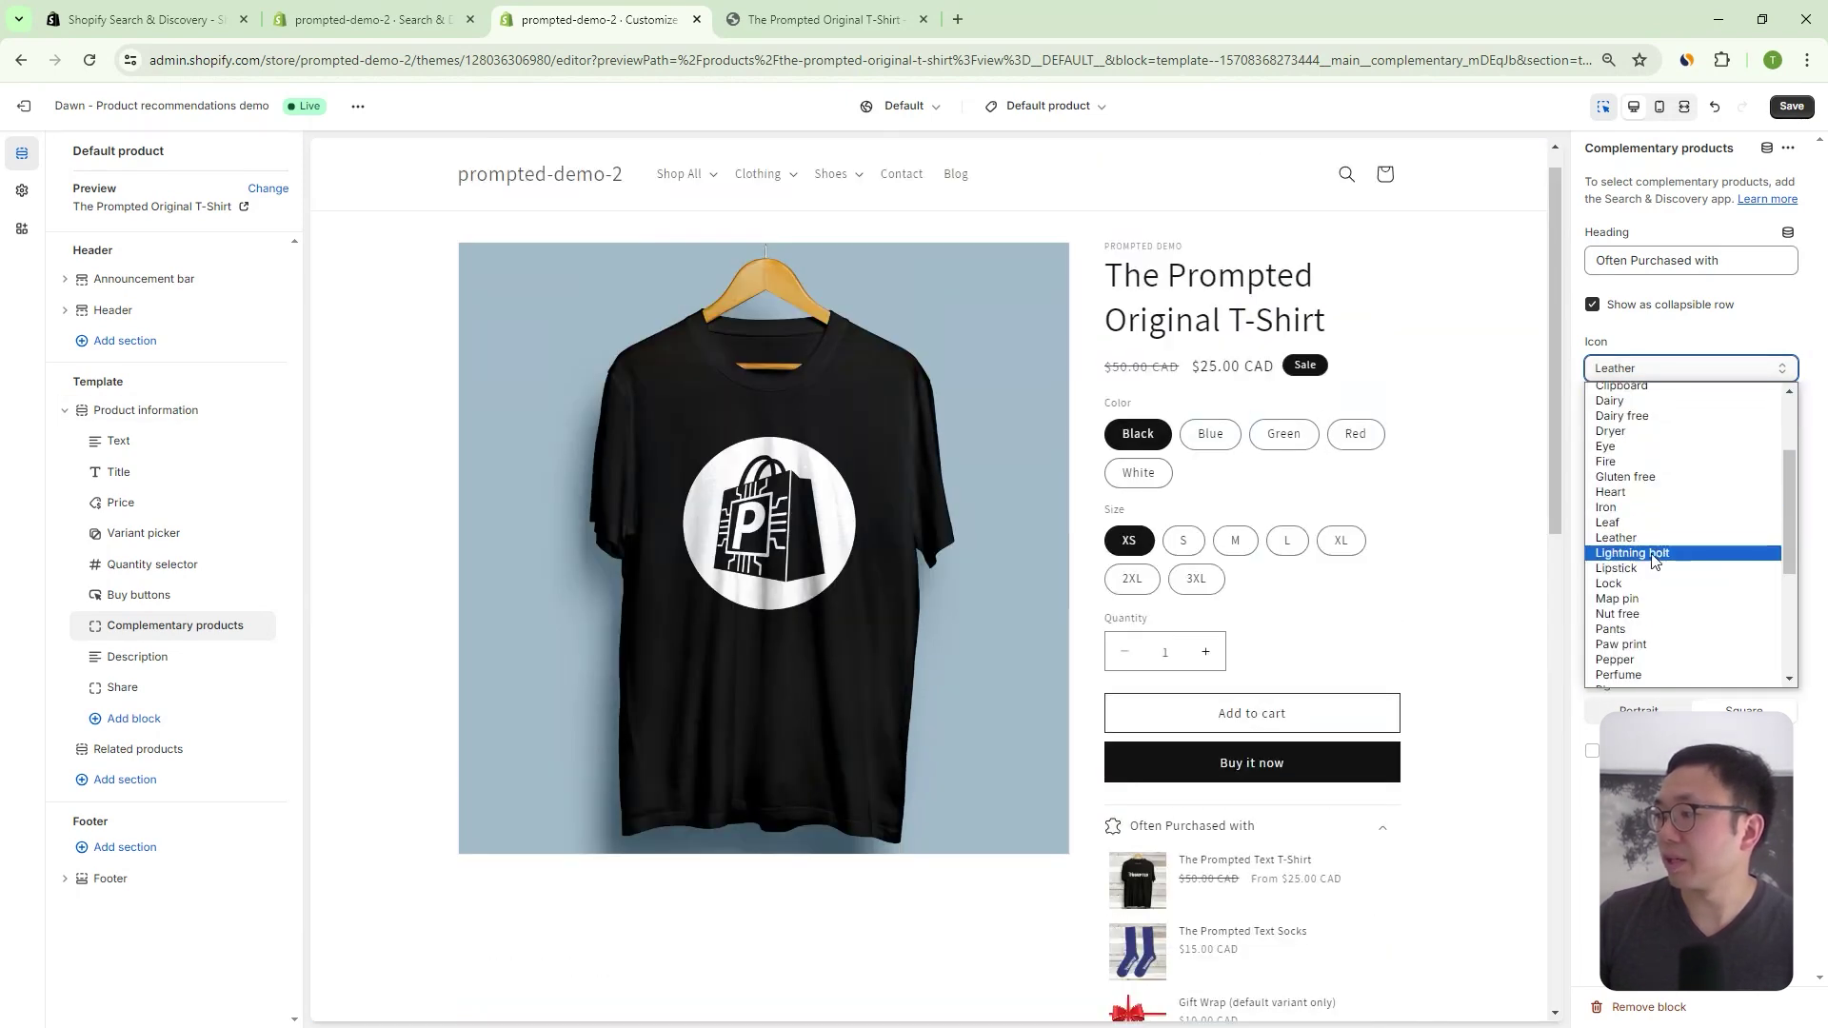
pyautogui.click(1654, 560)
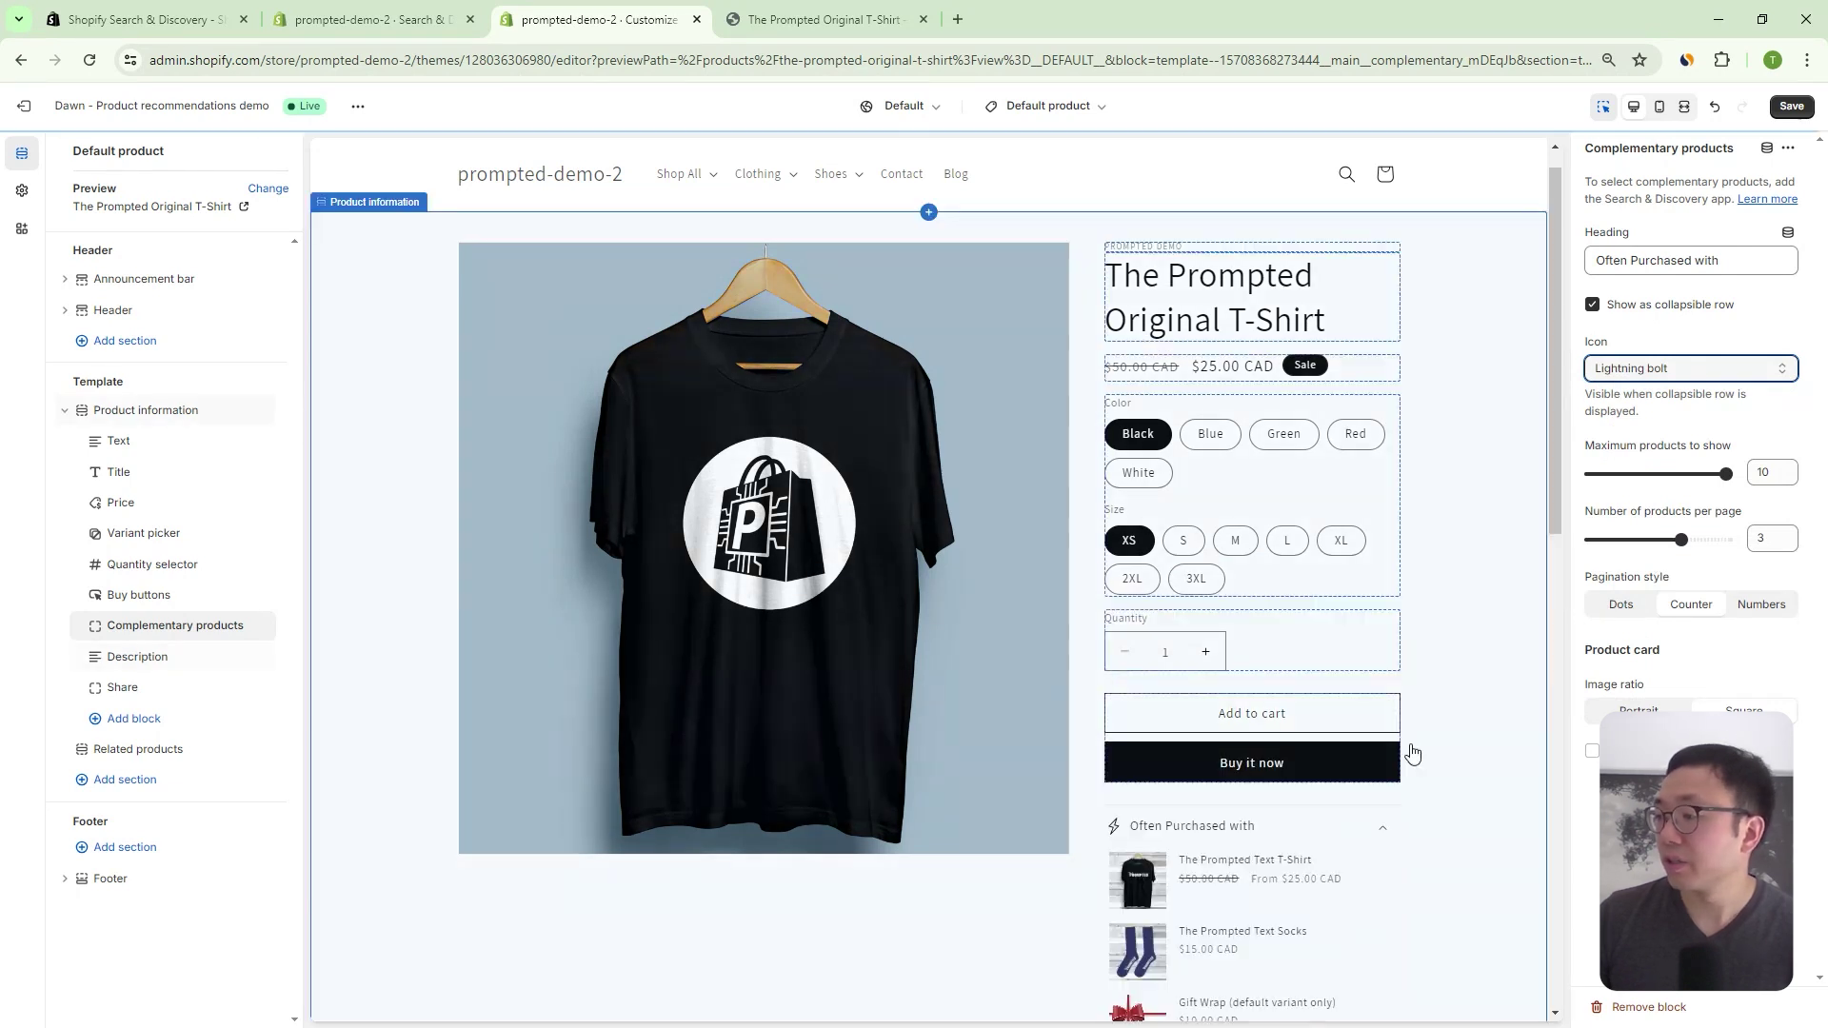
pyautogui.scroll(-3, 1534, 643)
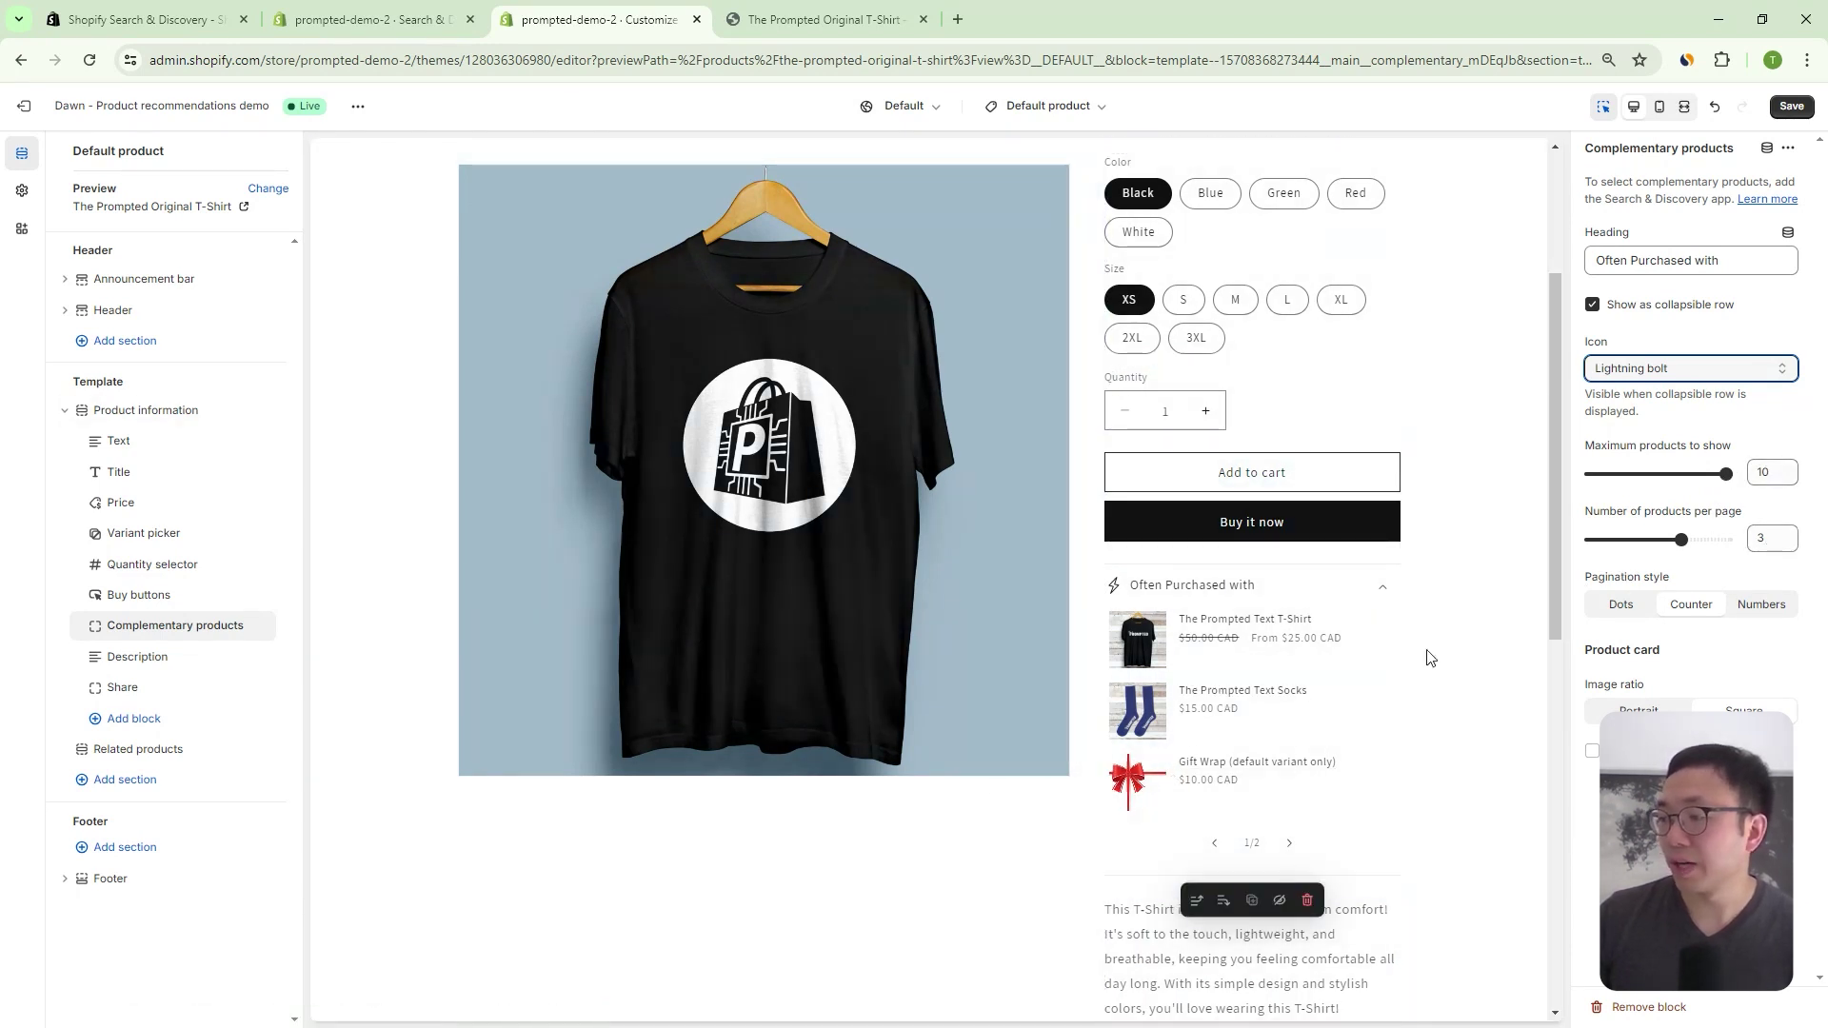
pyautogui.moveTo(1677, 540); pyautogui.dragTo(1656, 540)
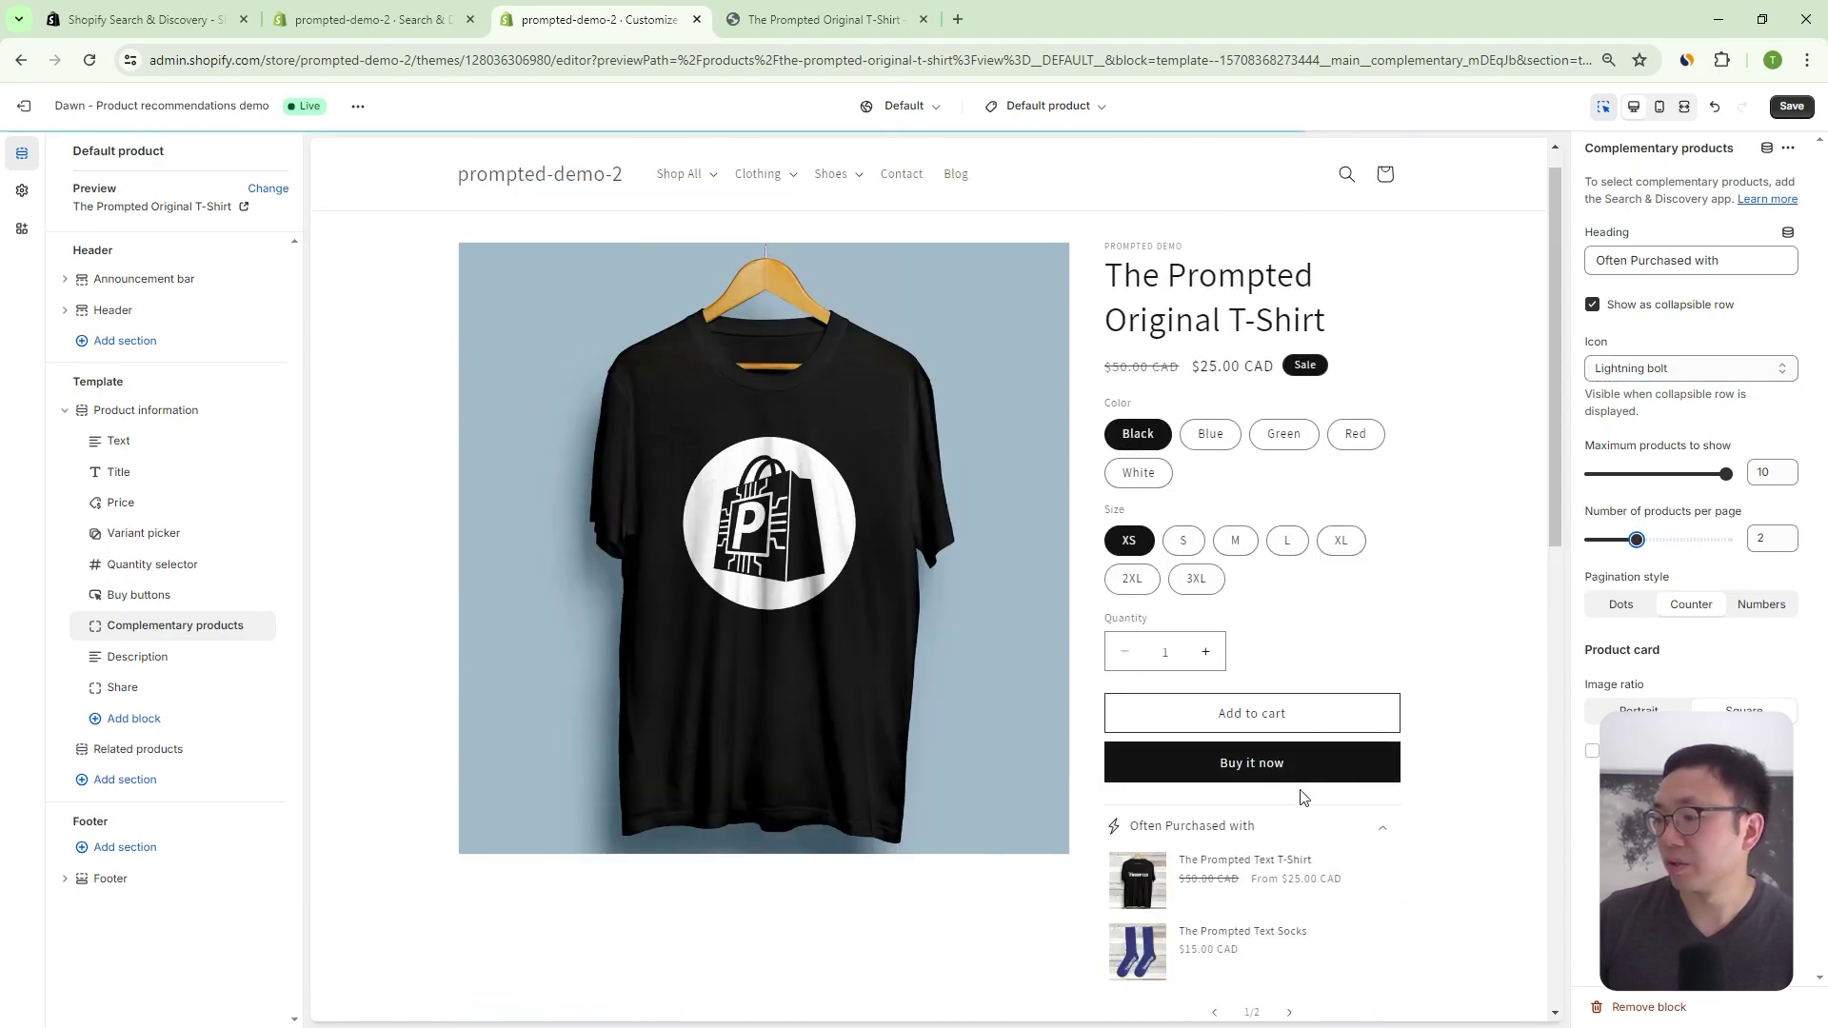
pyautogui.scroll(-2, 1296, 814)
pyautogui.click(1288, 835)
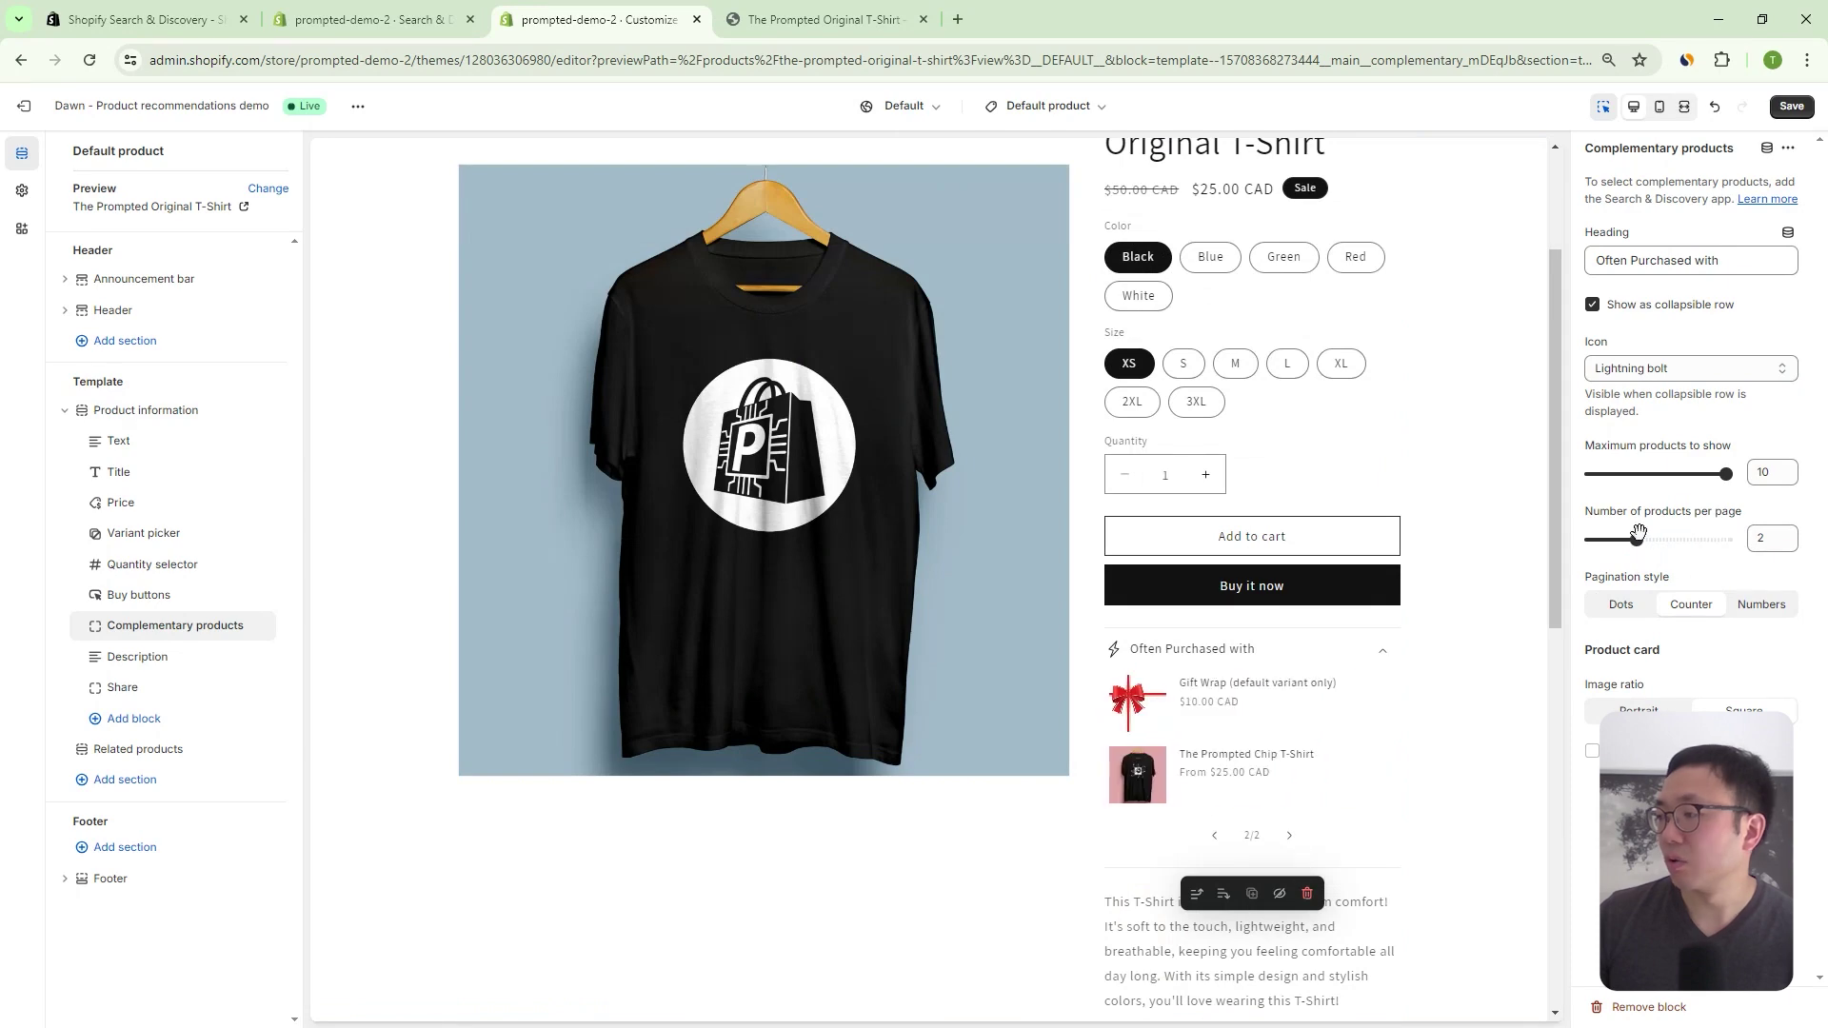
pyautogui.moveTo(1636, 539); pyautogui.dragTo(1709, 526)
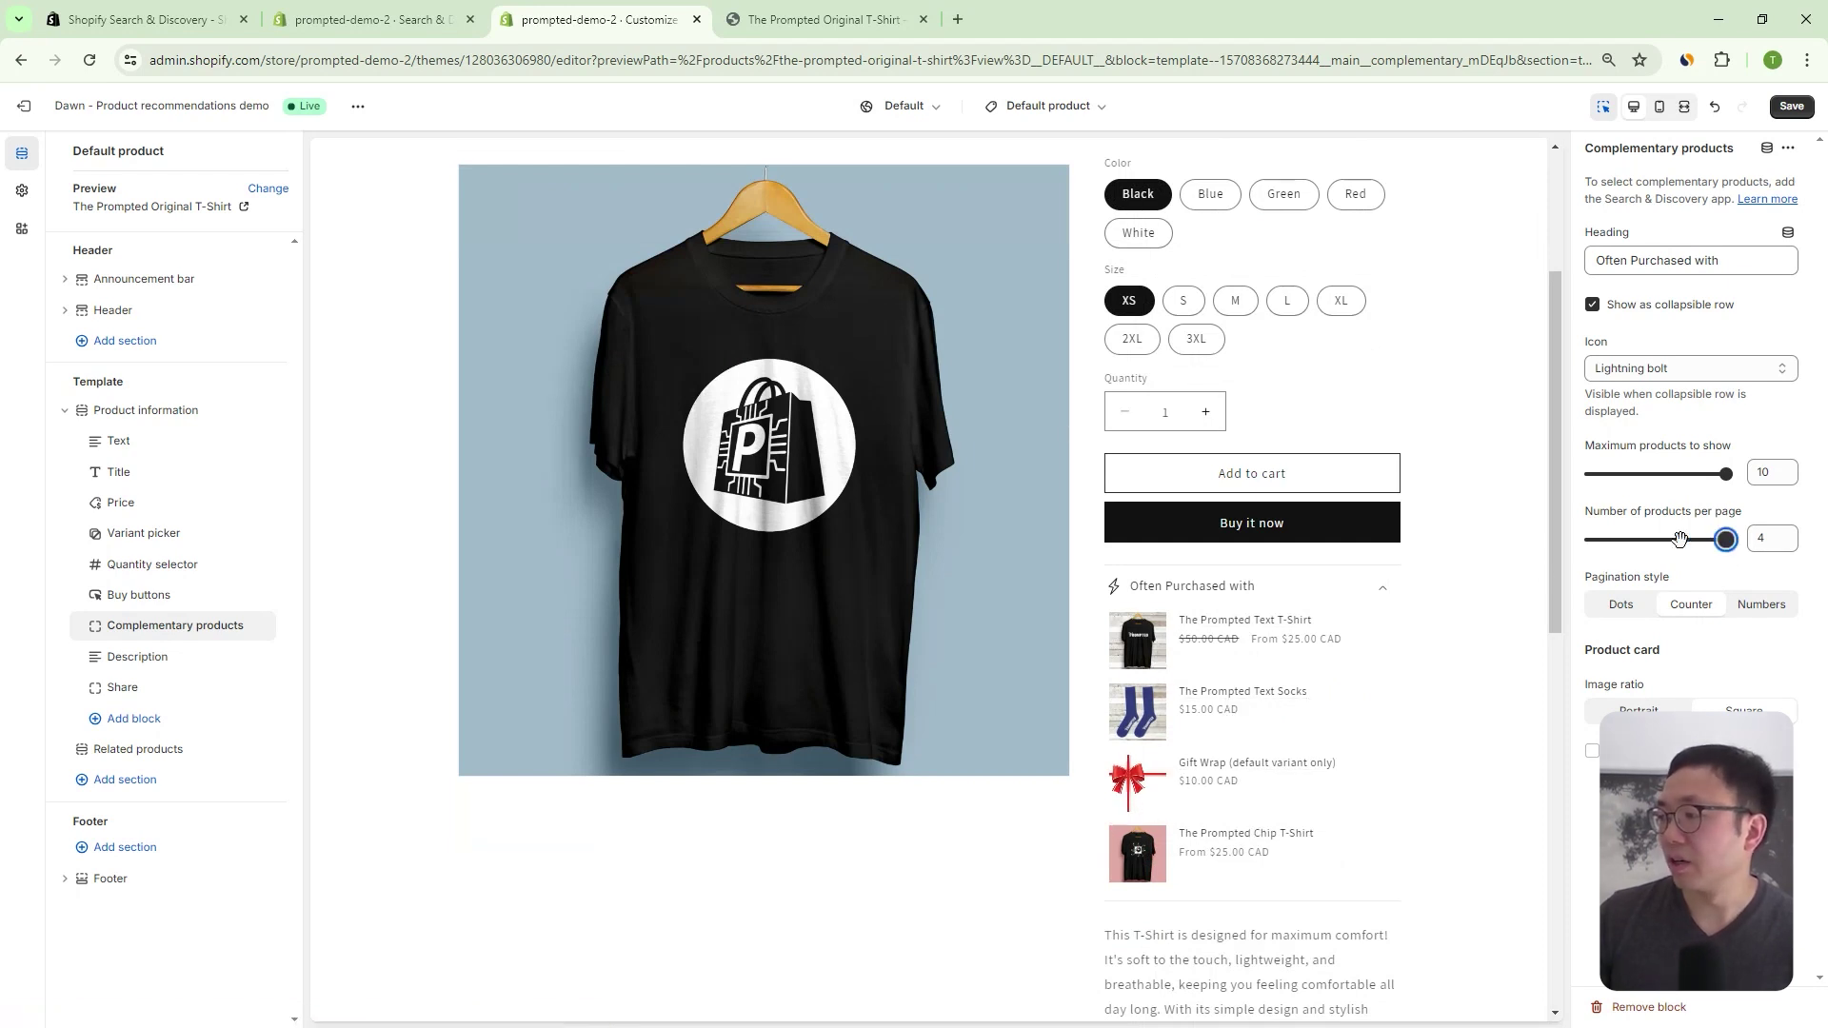
pyautogui.moveTo(1723, 539); pyautogui.dragTo(1681, 540)
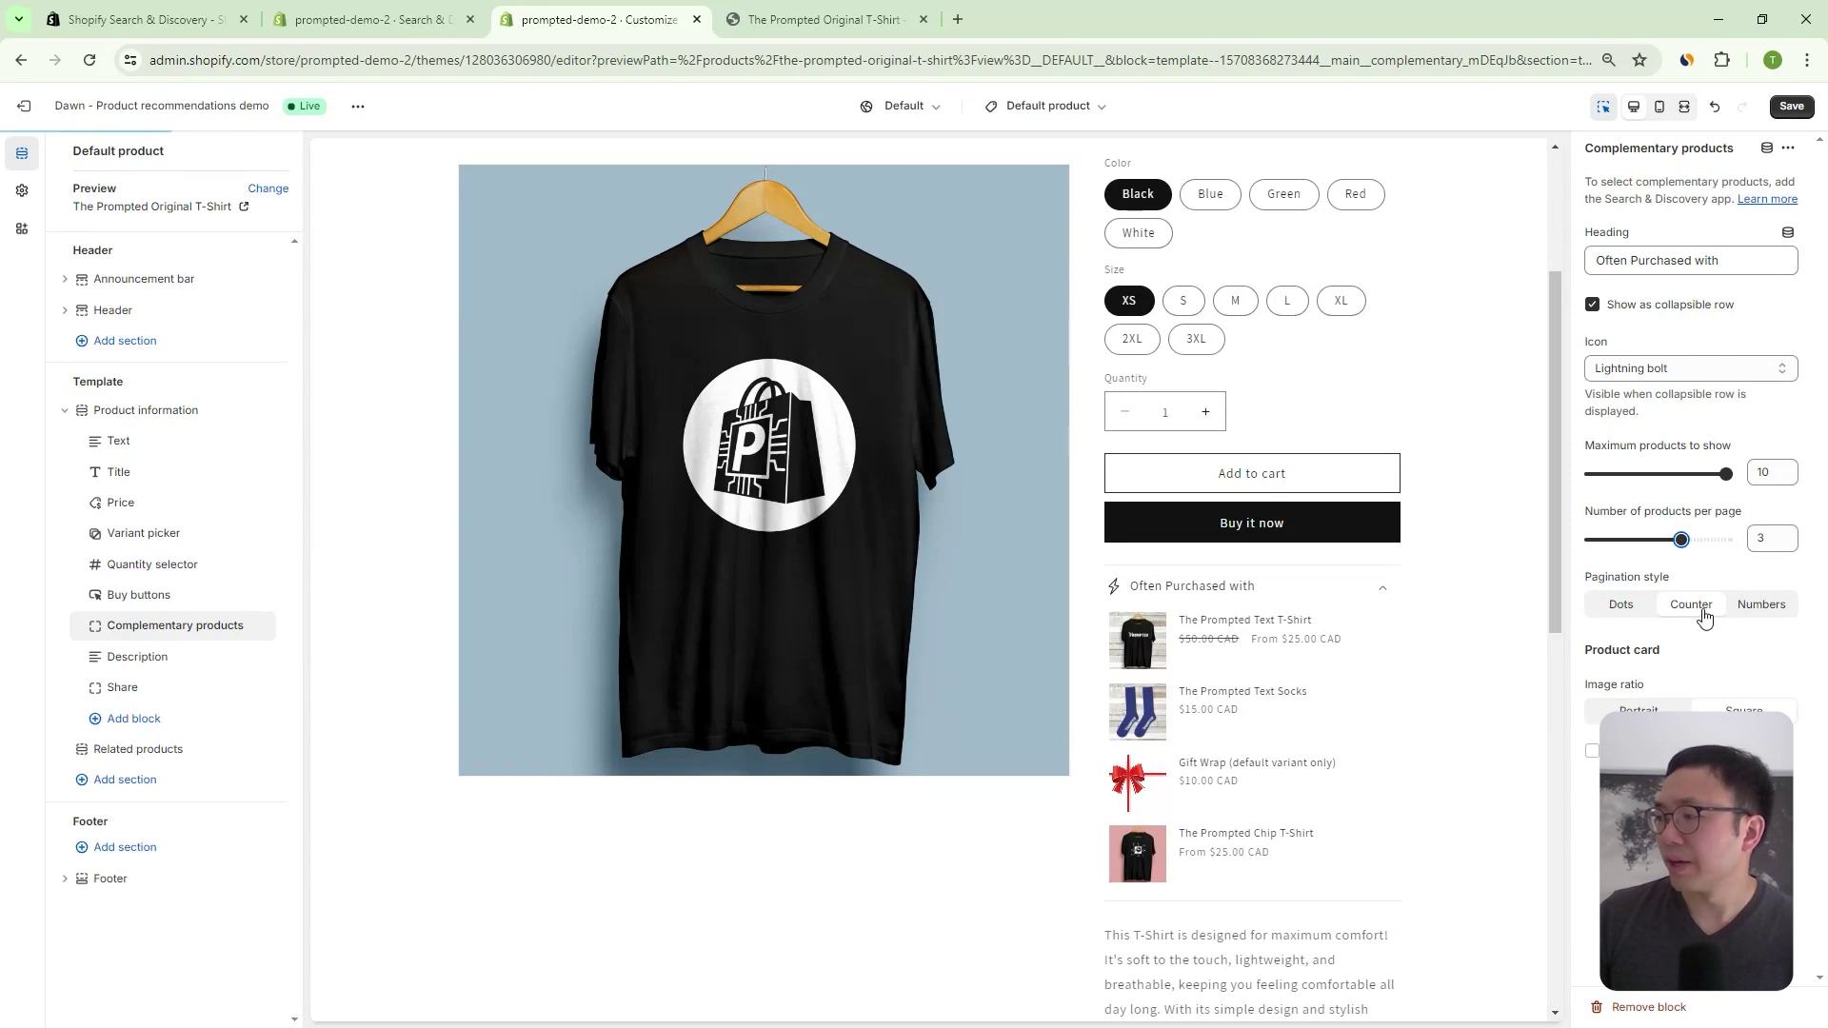
pyautogui.scroll(-2, 1263, 832)
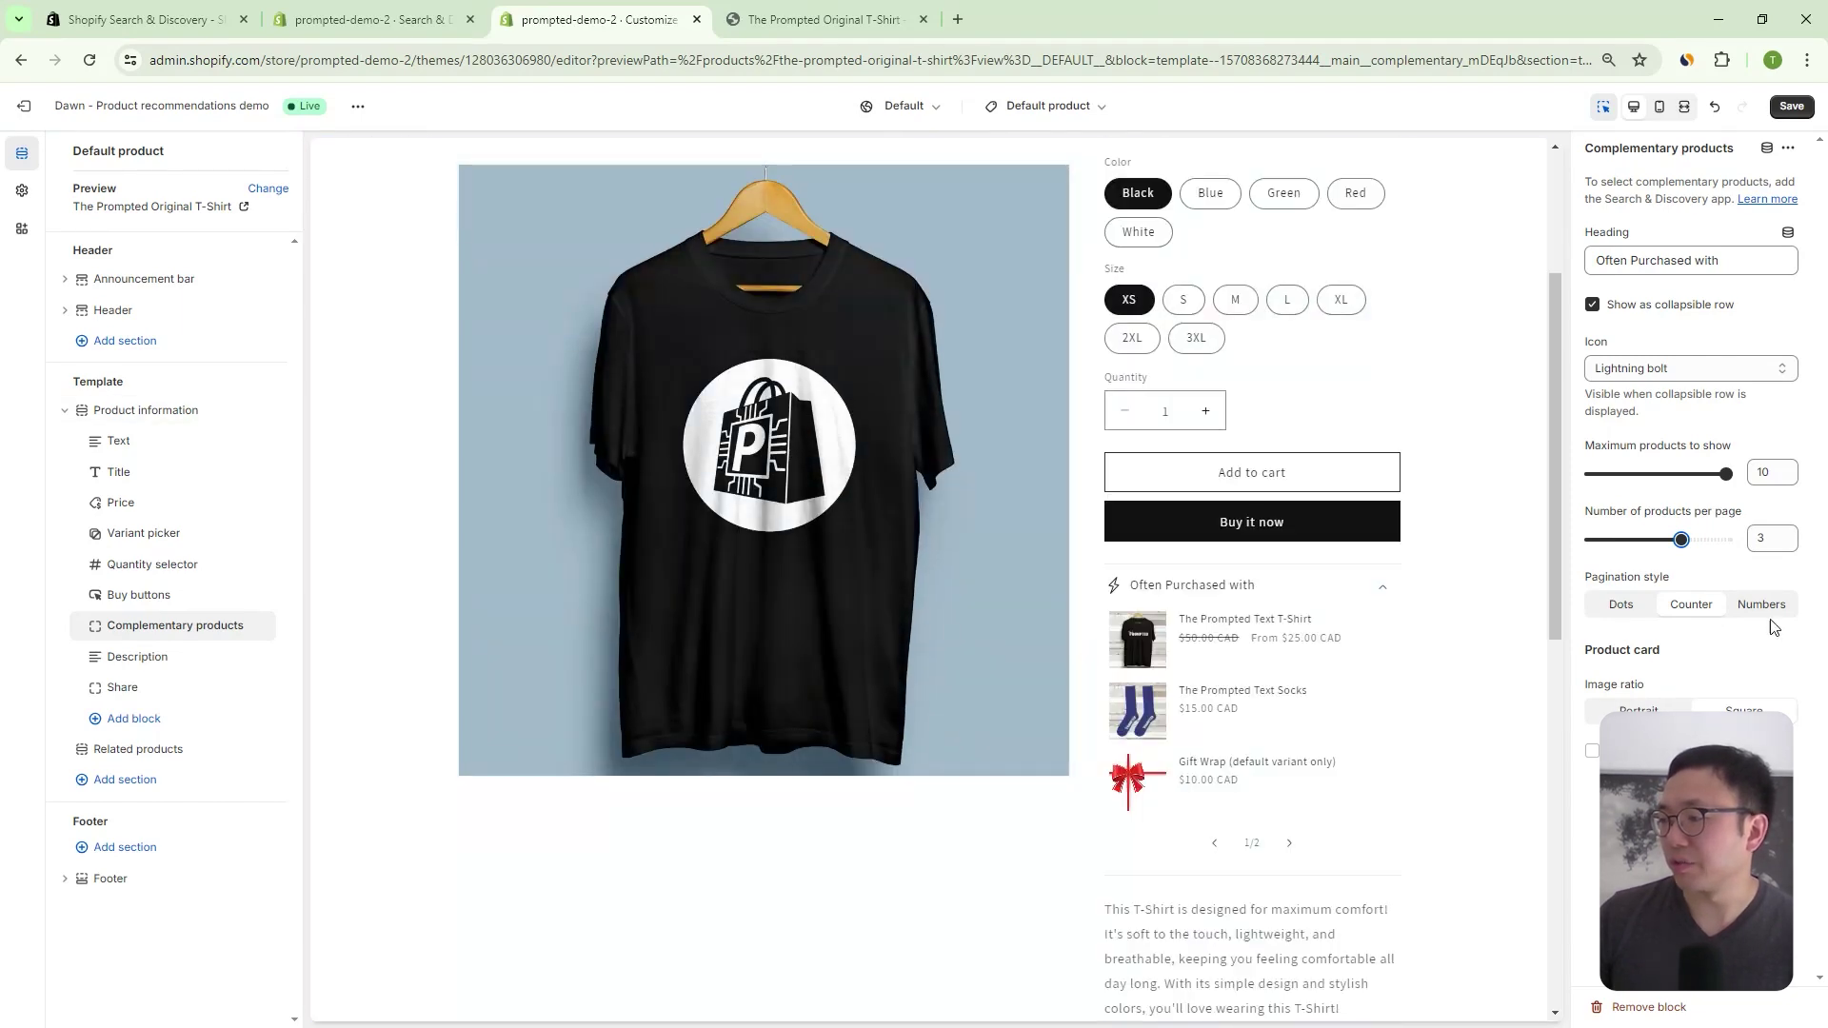
pyautogui.click(1622, 606)
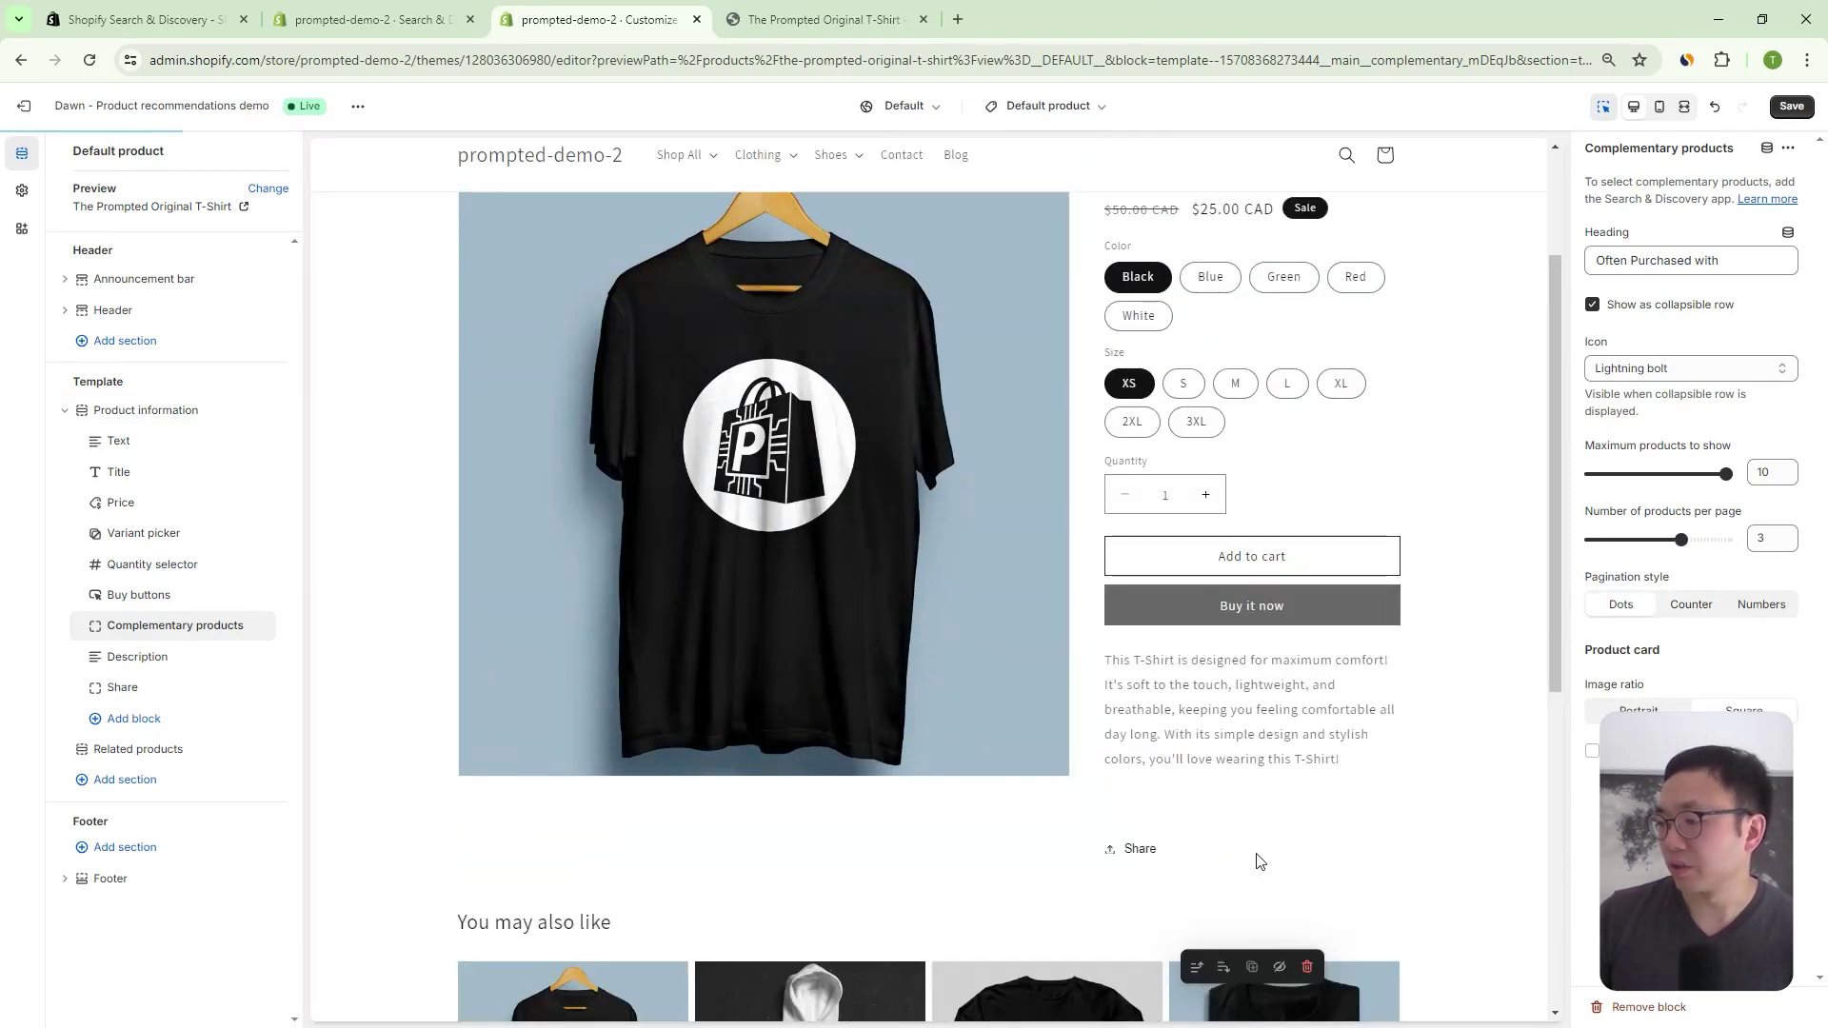
pyautogui.scroll(-1, 1271, 875)
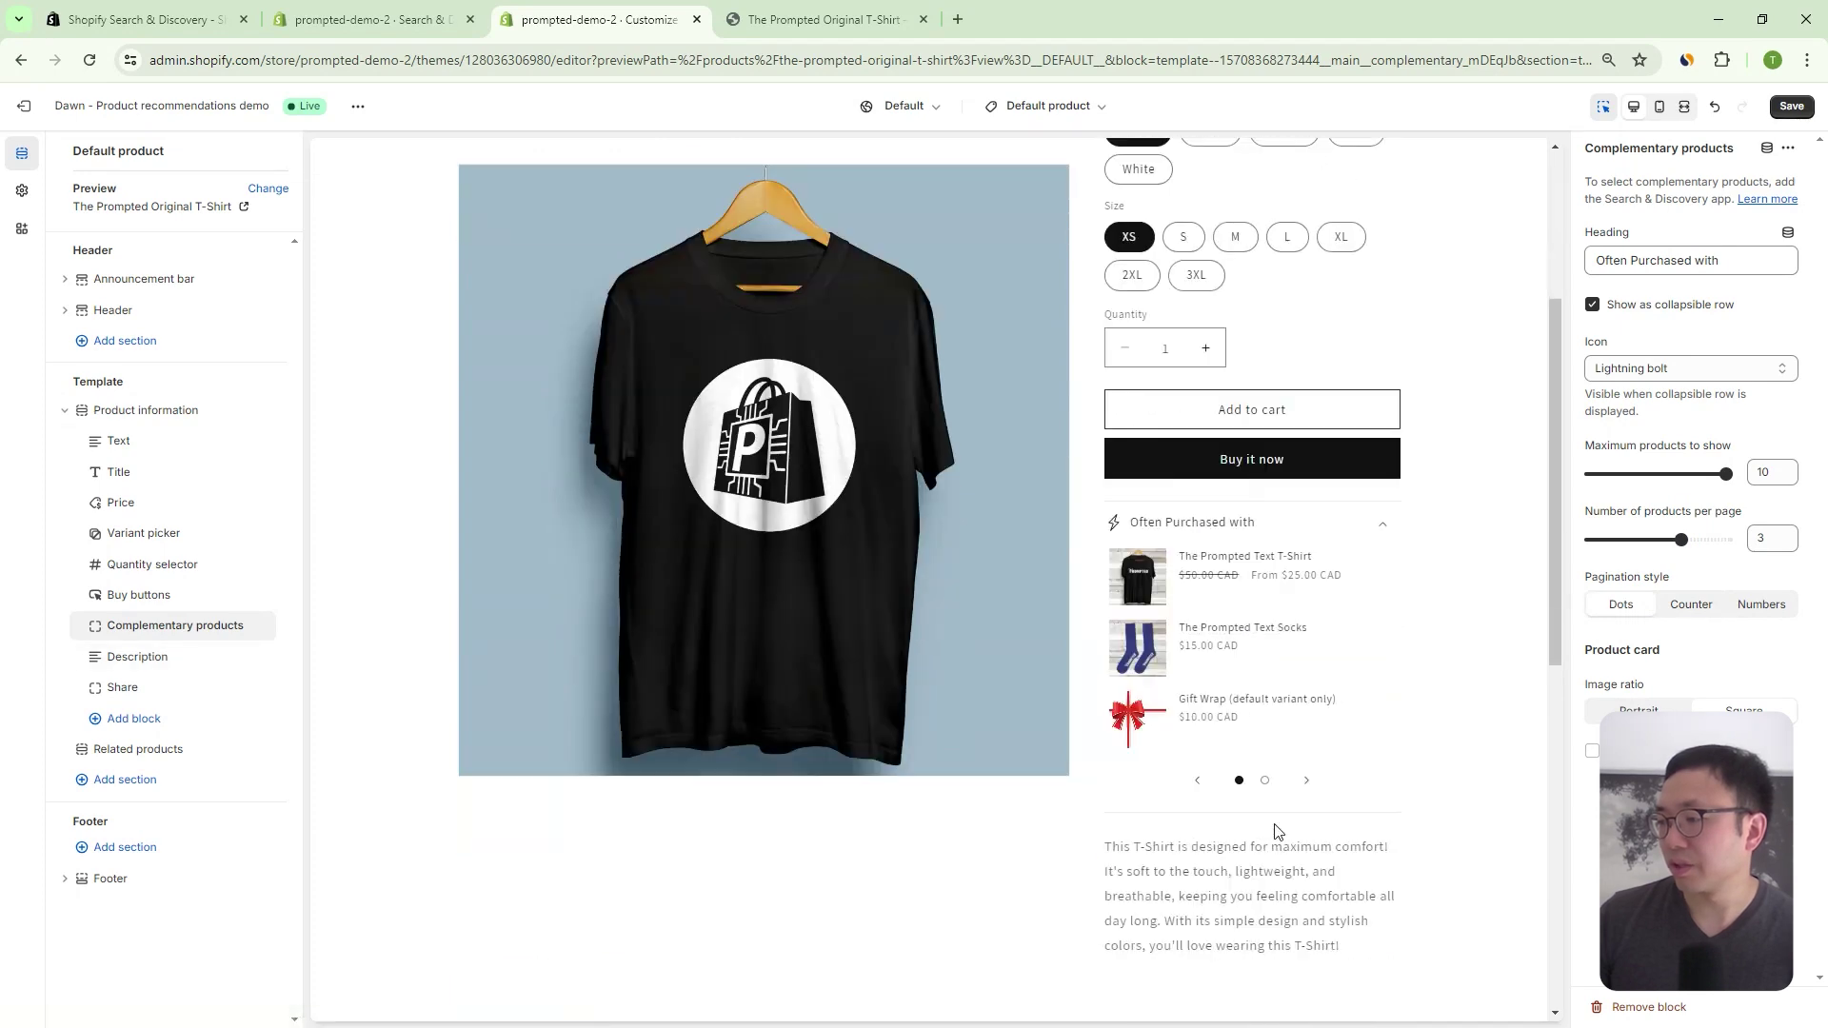
pyautogui.click(1266, 781)
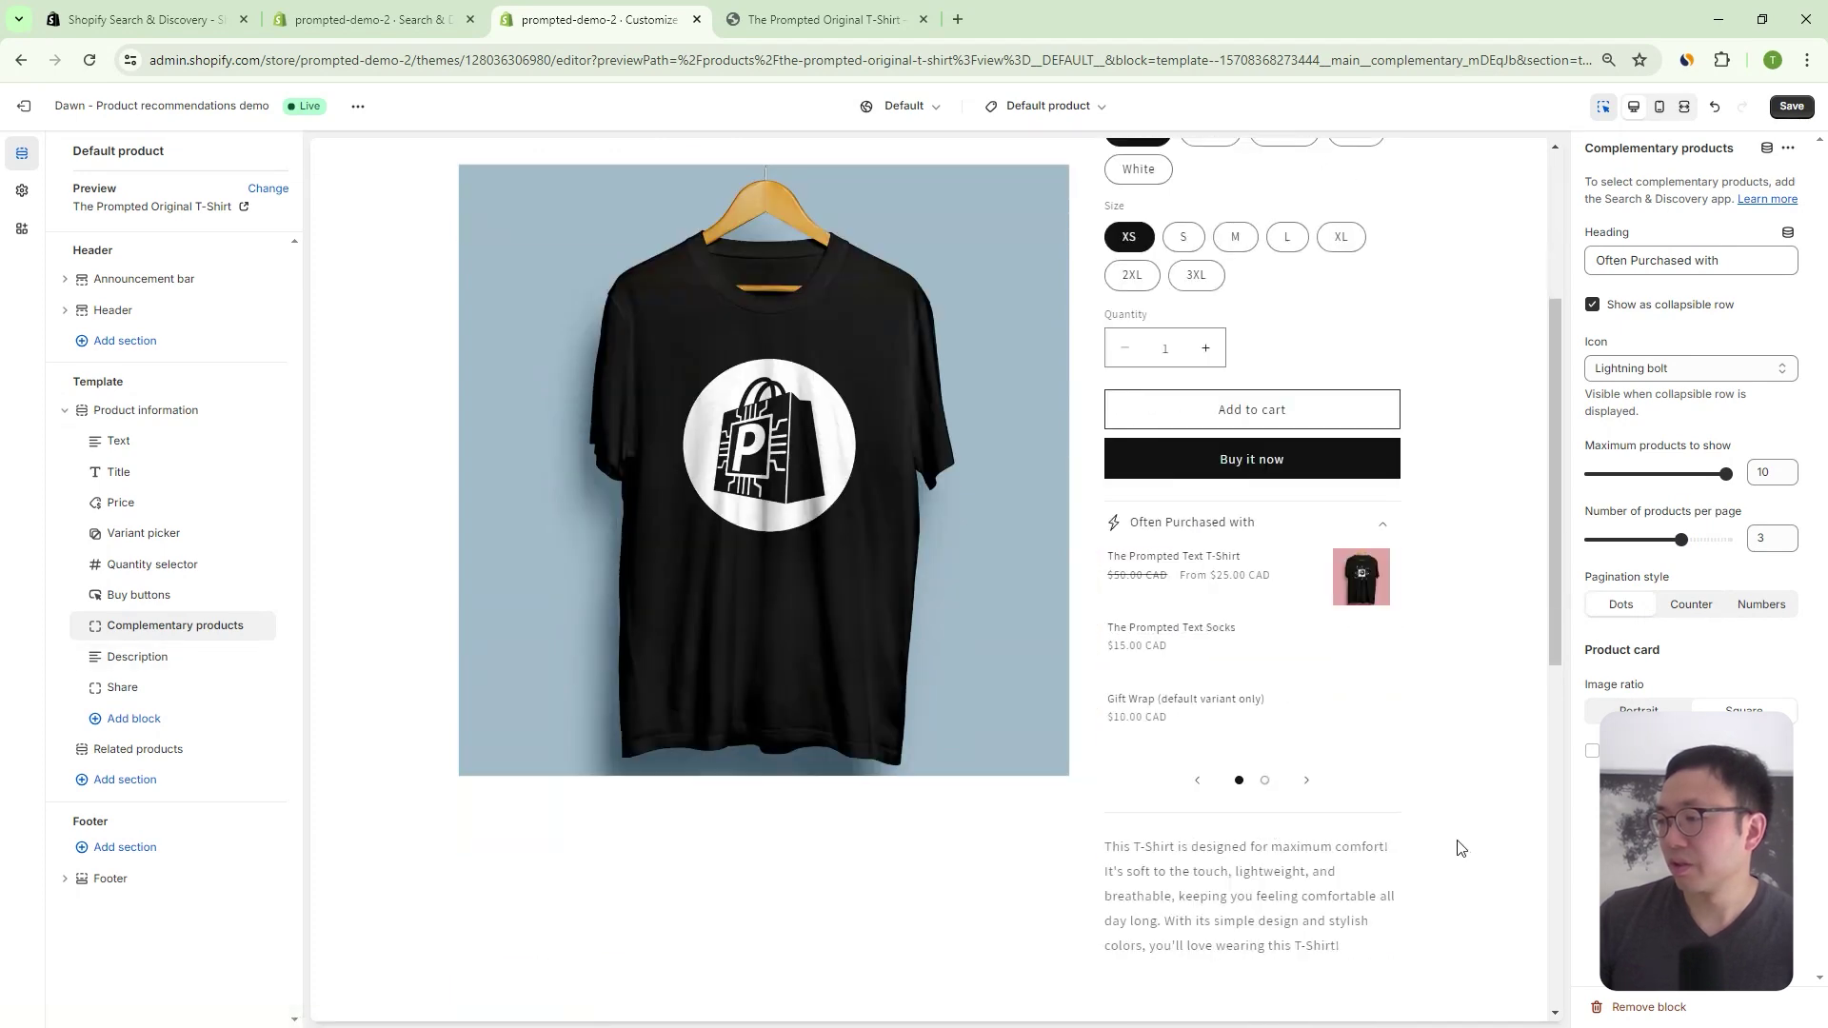
pyautogui.click(1763, 606)
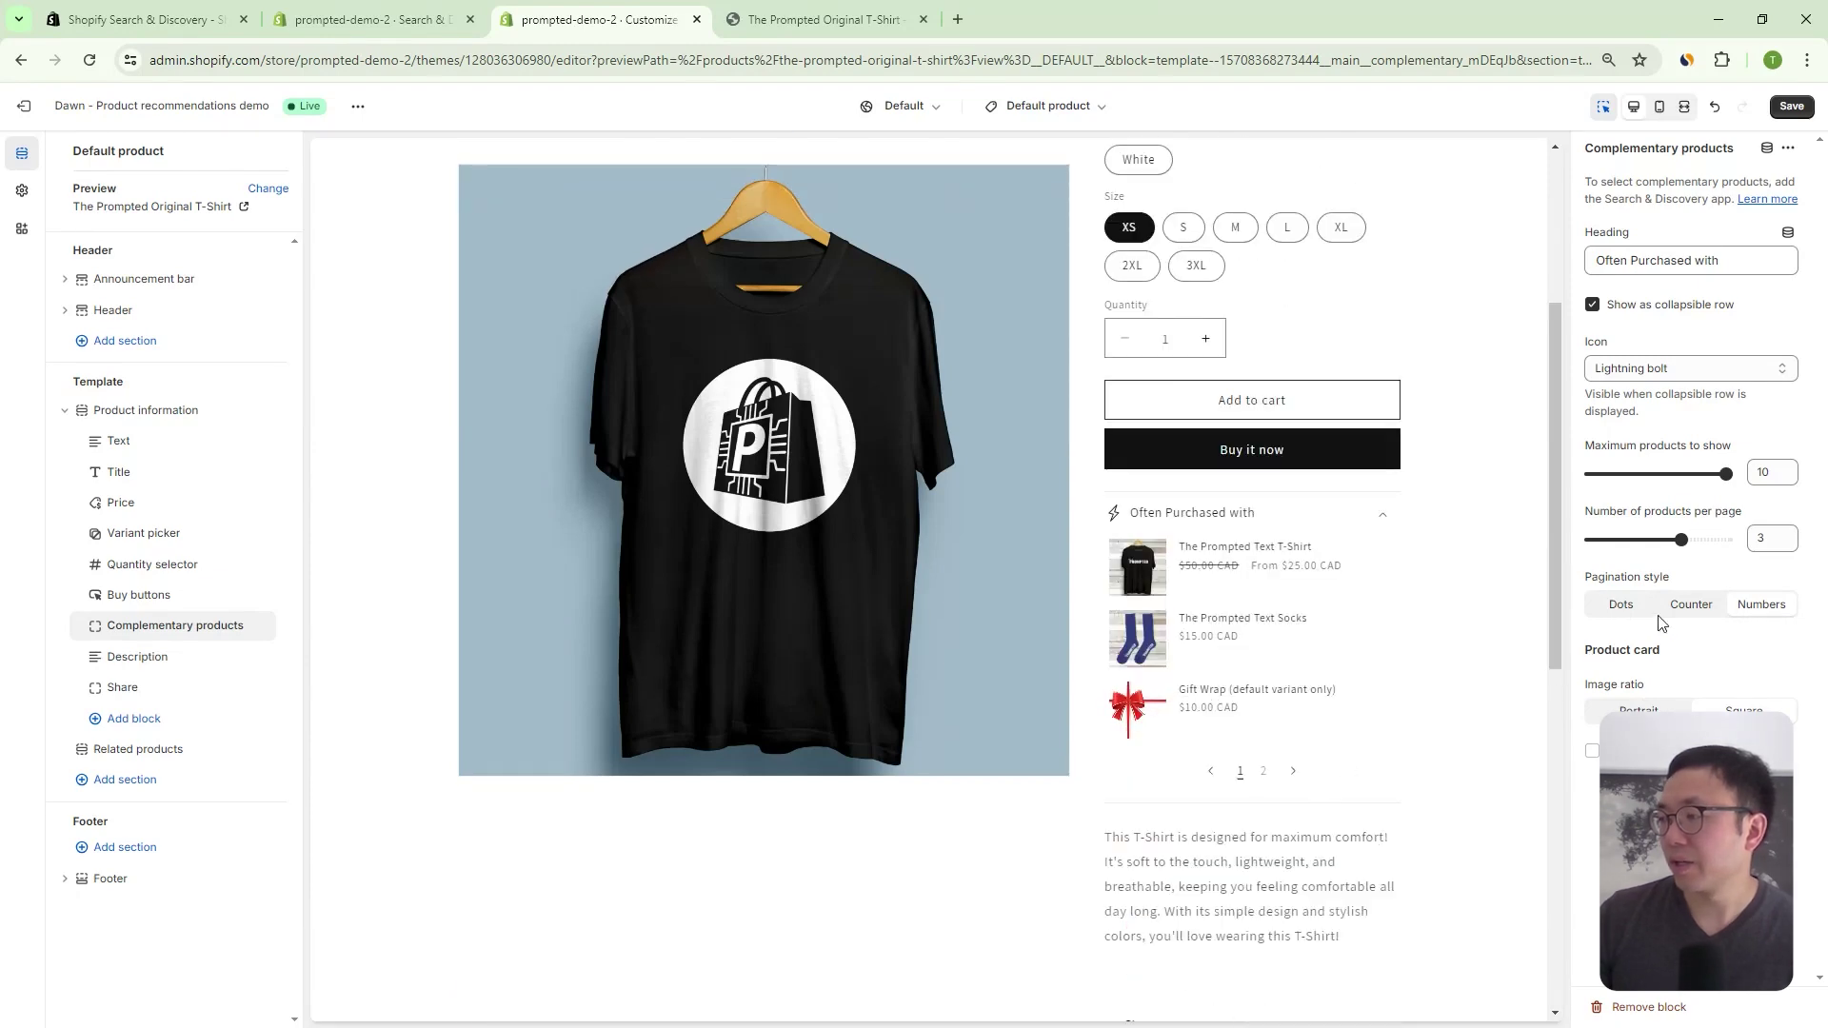
pyautogui.click(1681, 609)
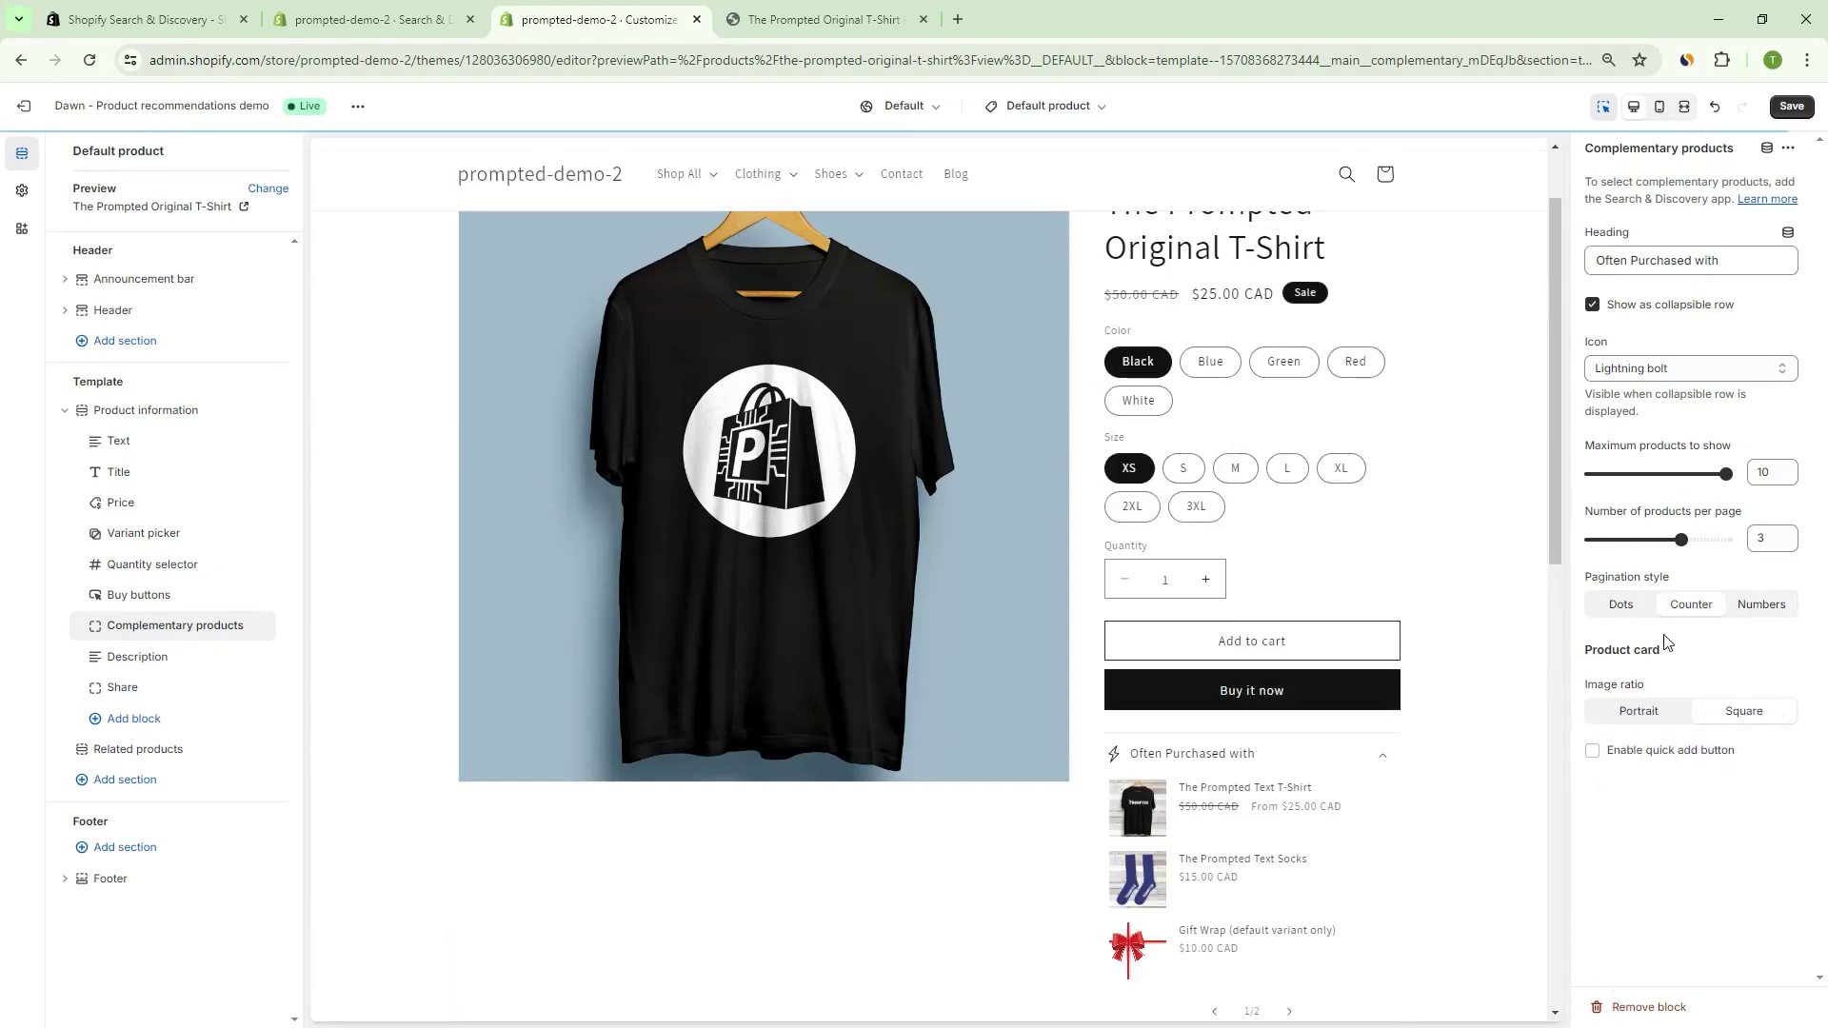
# - Adjust the product card image ratio, save the theme, and open the live product page
pyautogui.scroll(-2, 1149, 802)
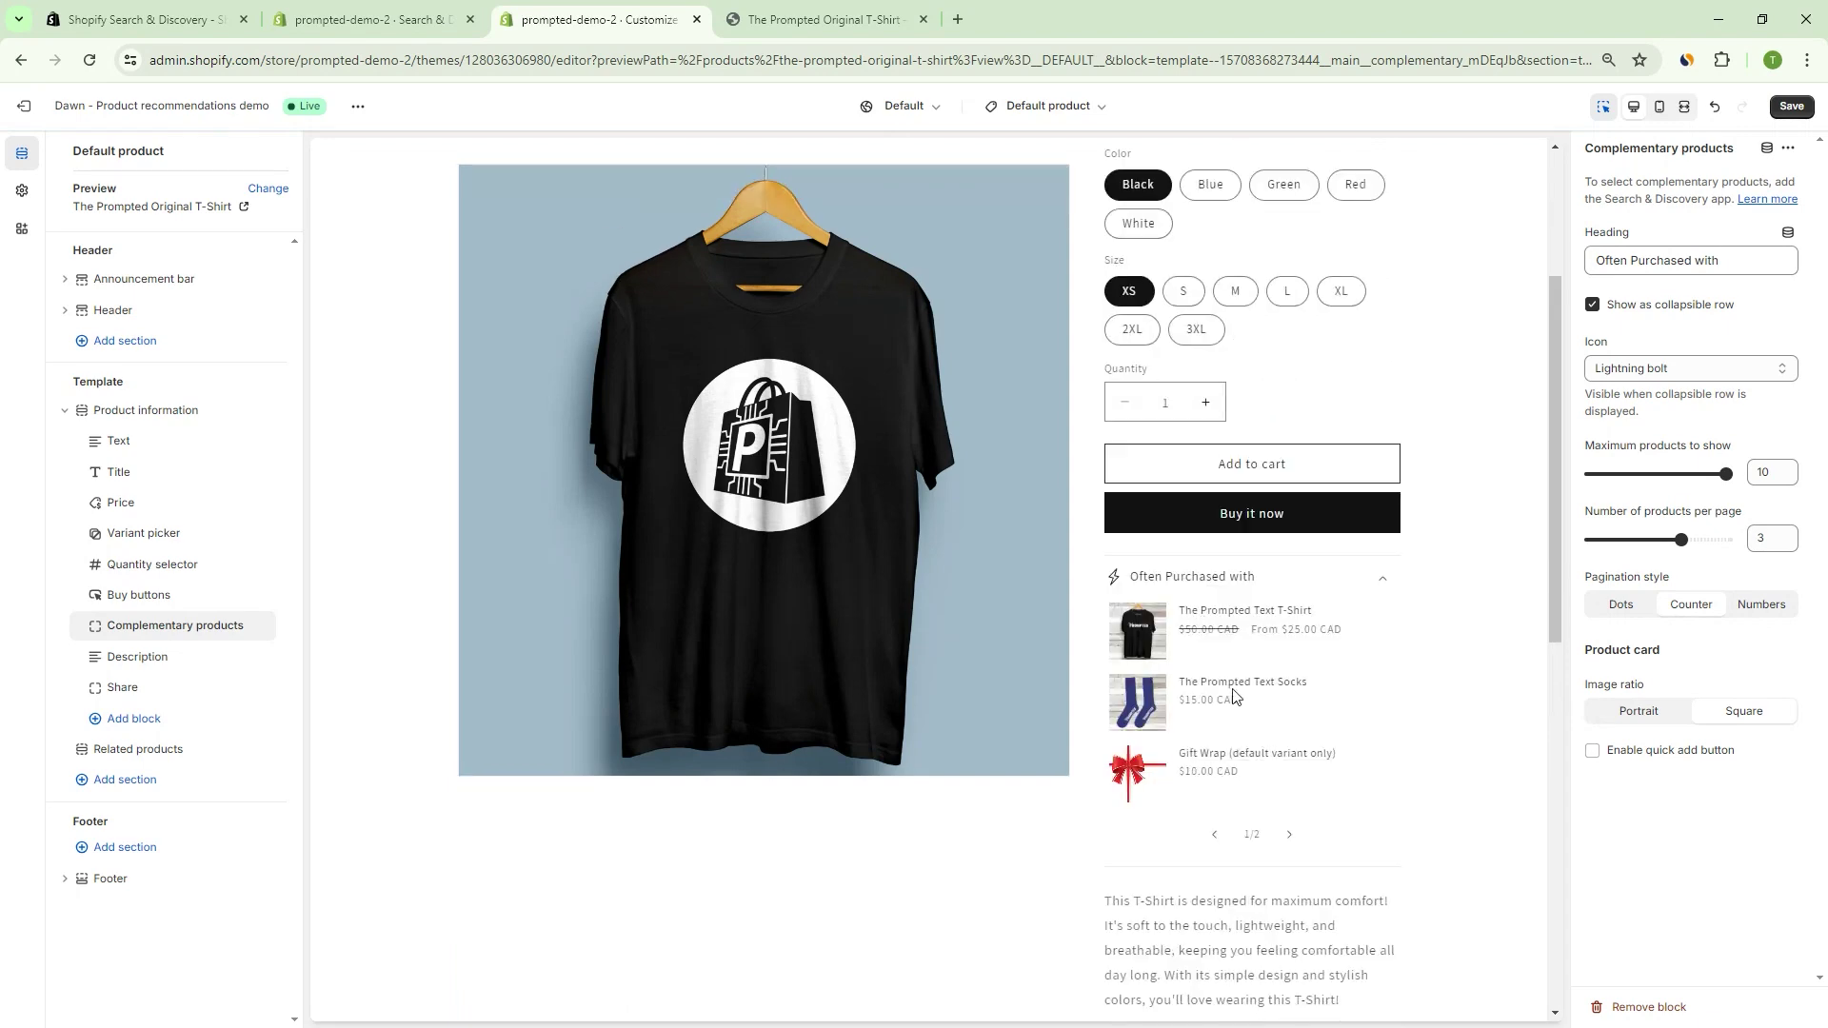
pyautogui.click(1652, 712)
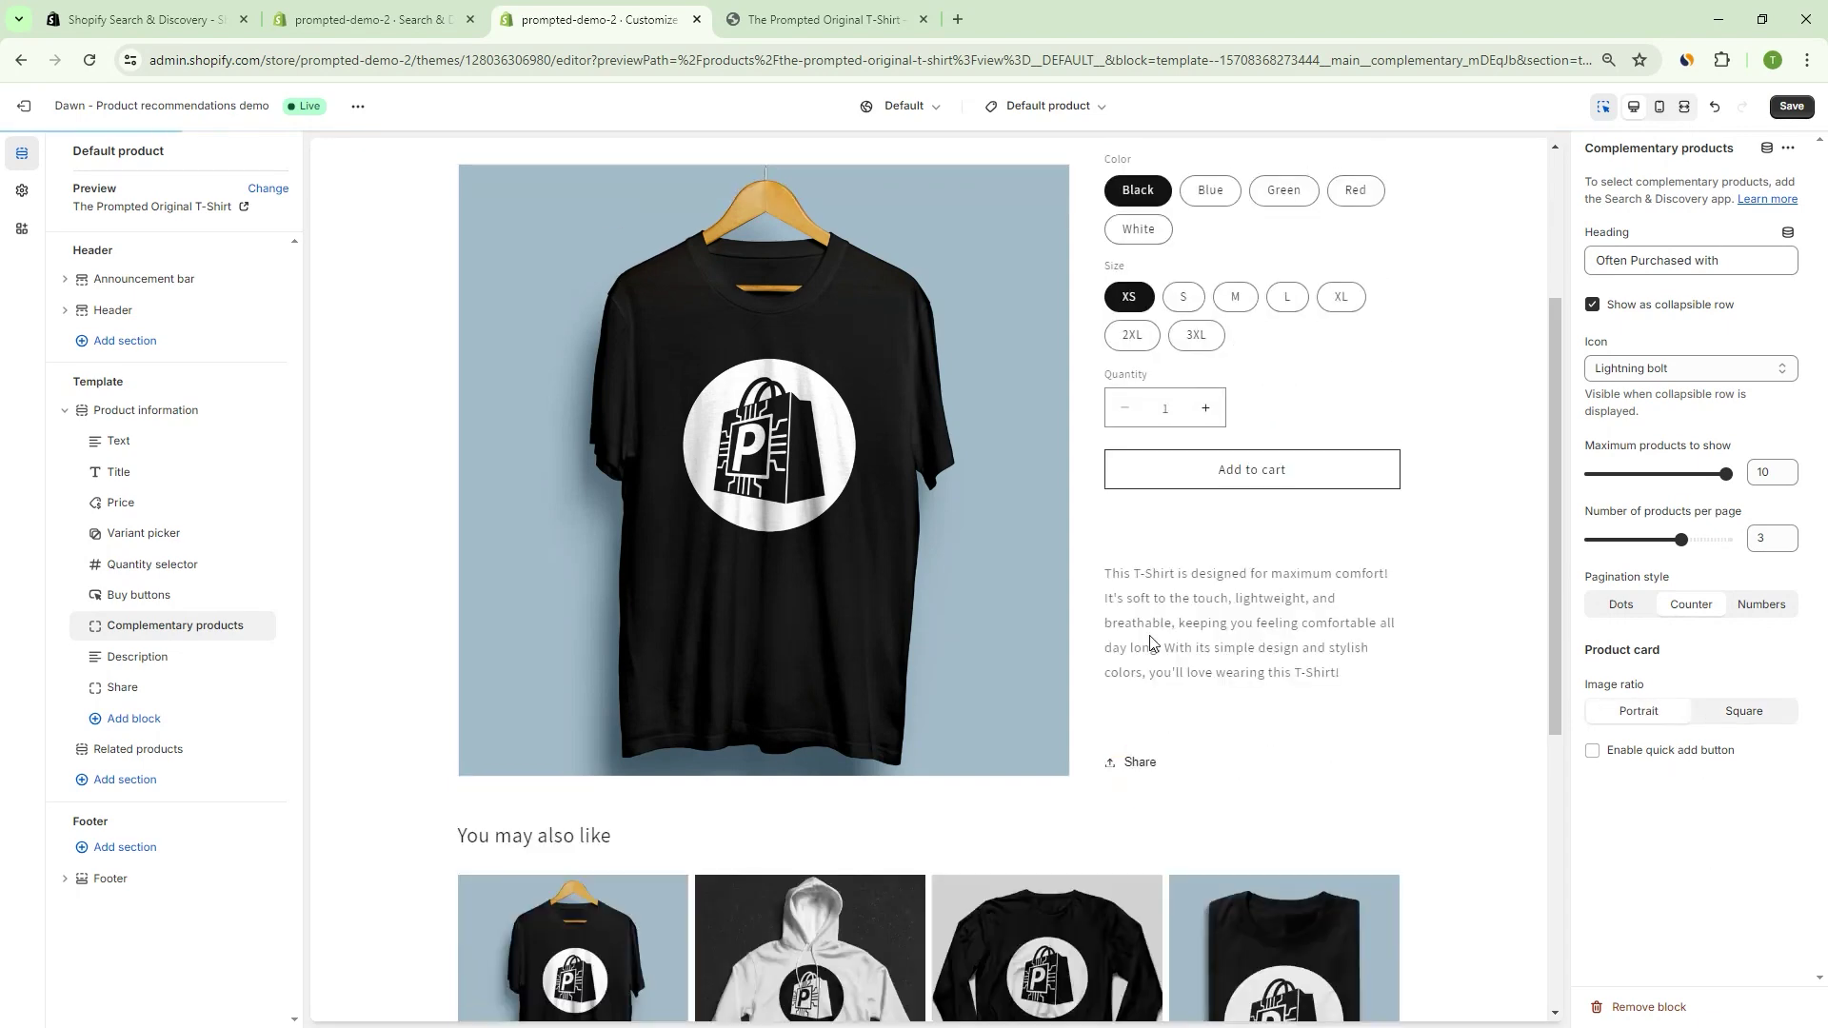
pyautogui.scroll(2, 1152, 723)
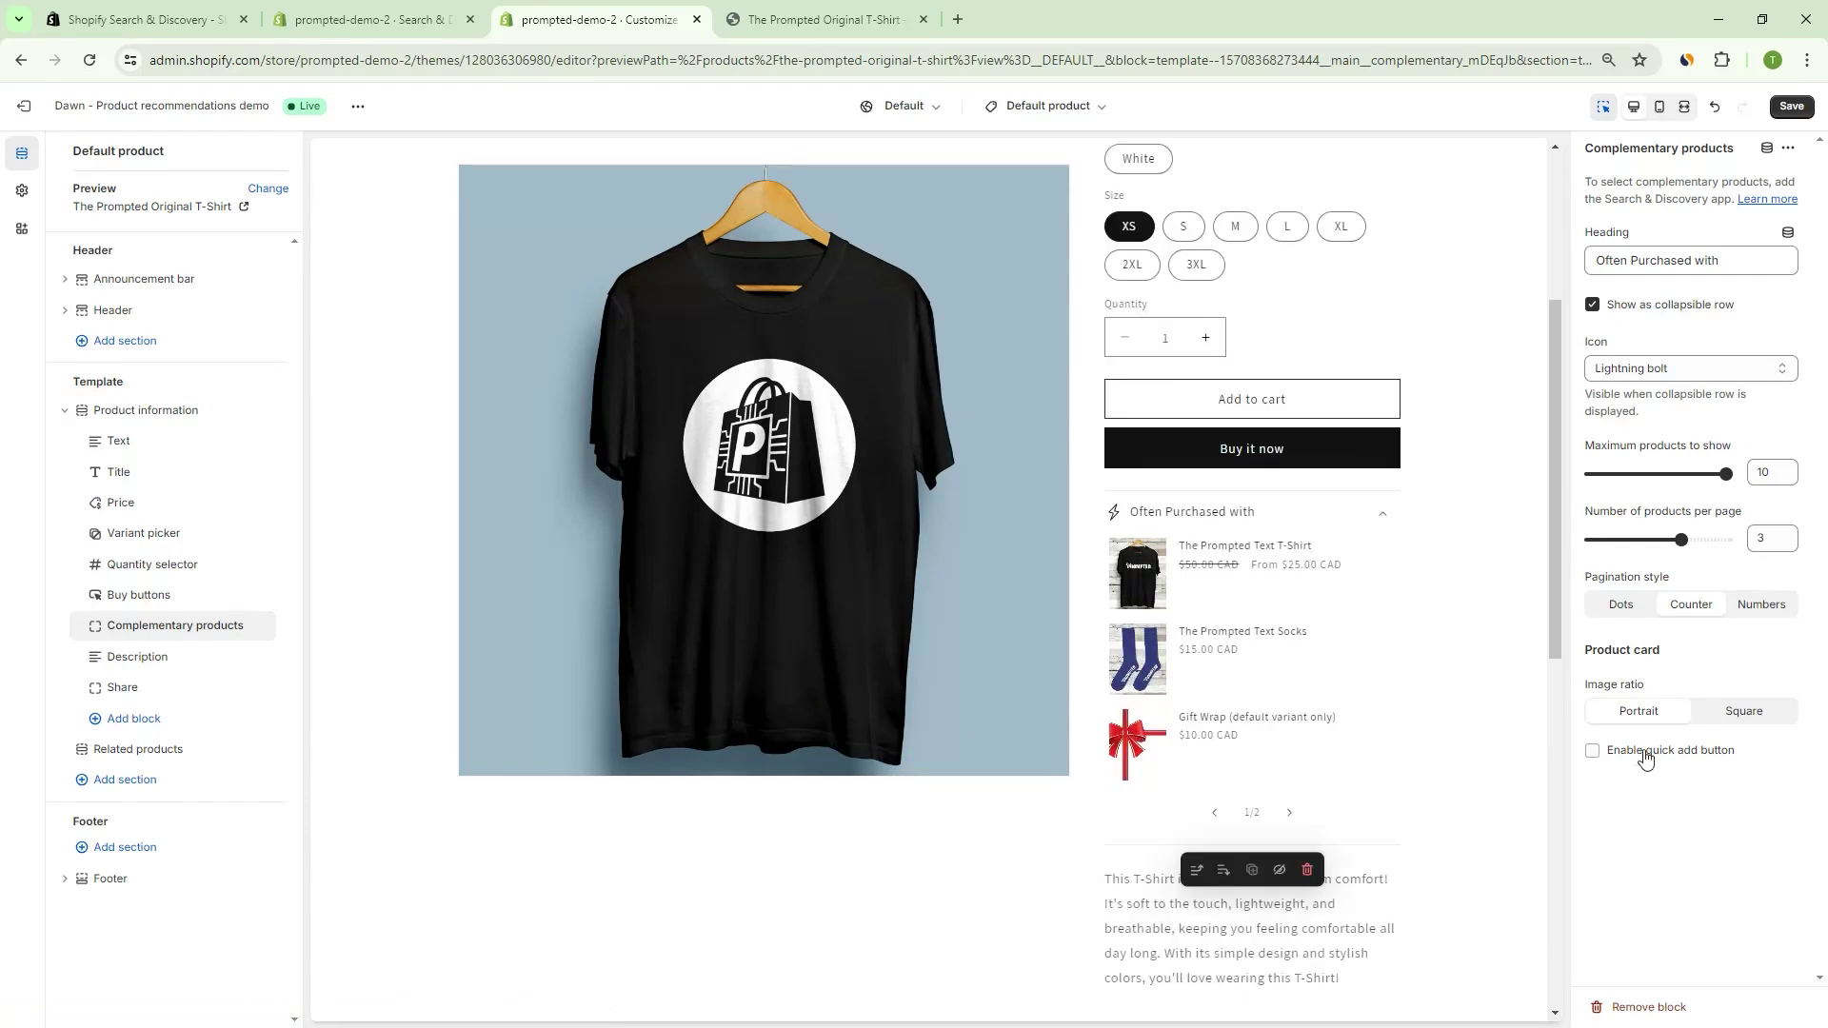
pyautogui.scroll(2, 1517, 775)
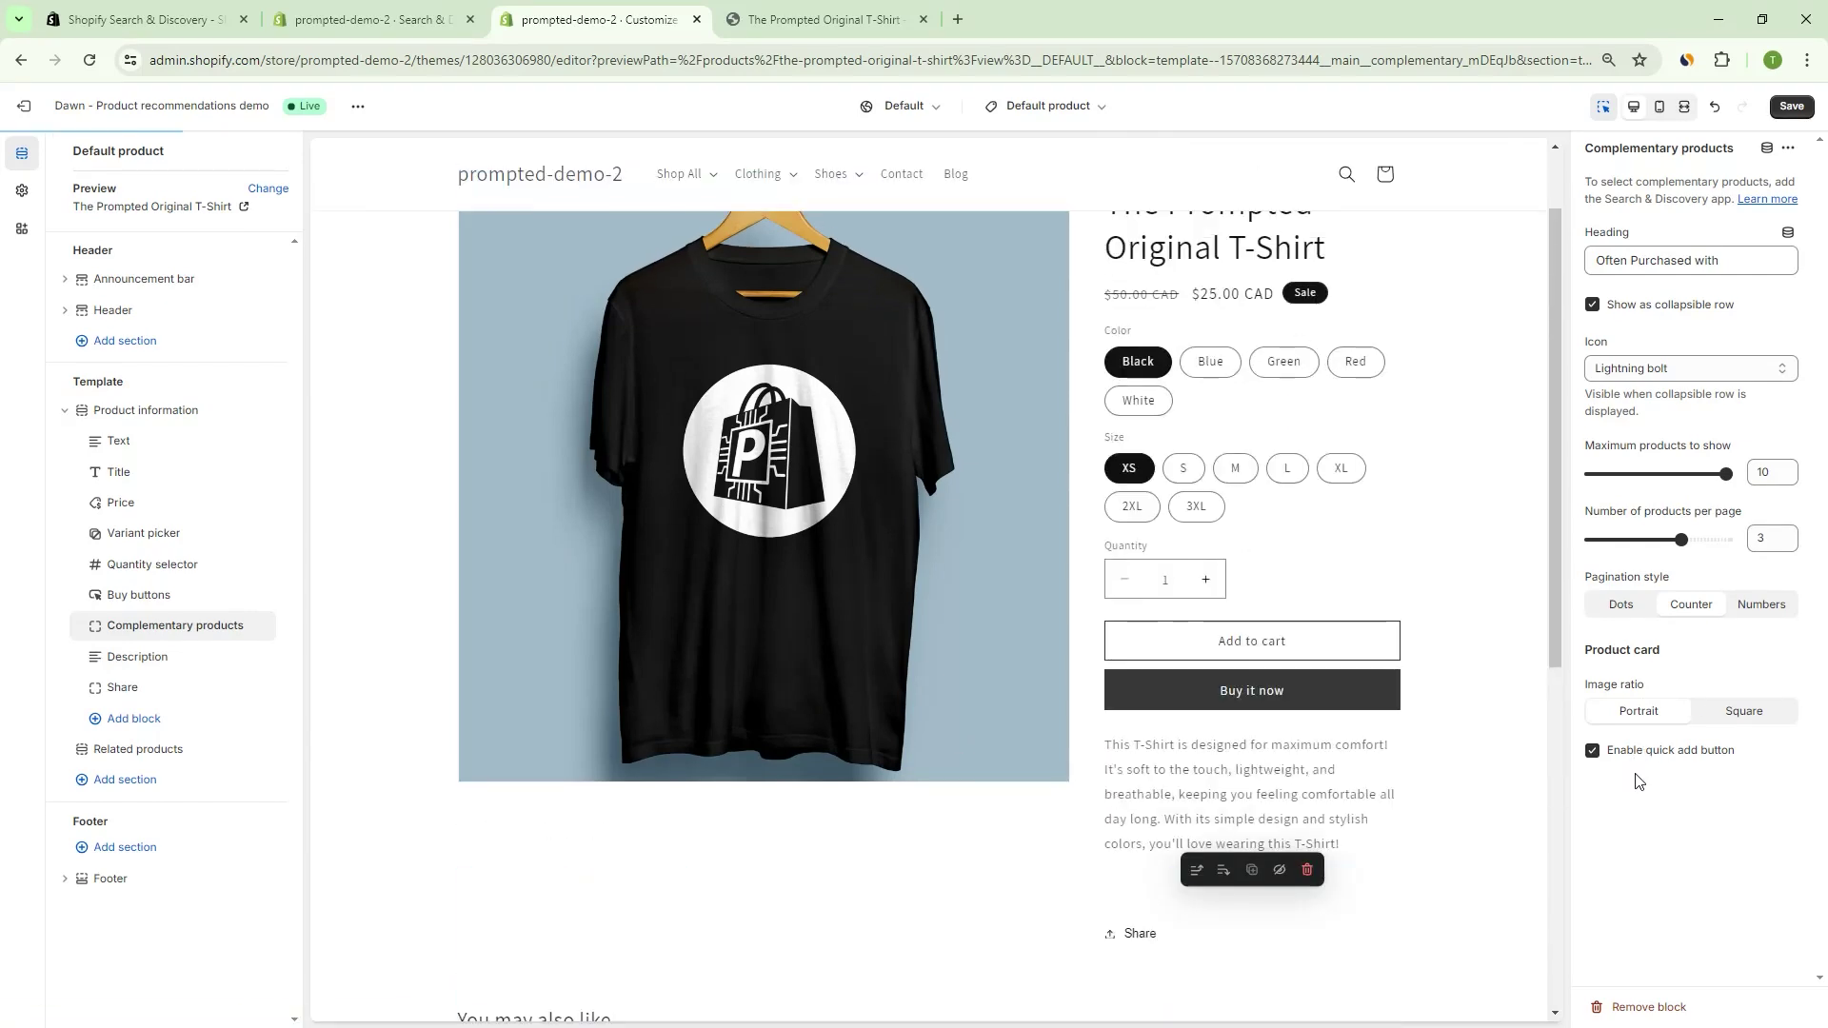
pyautogui.scroll(-2, 1400, 607)
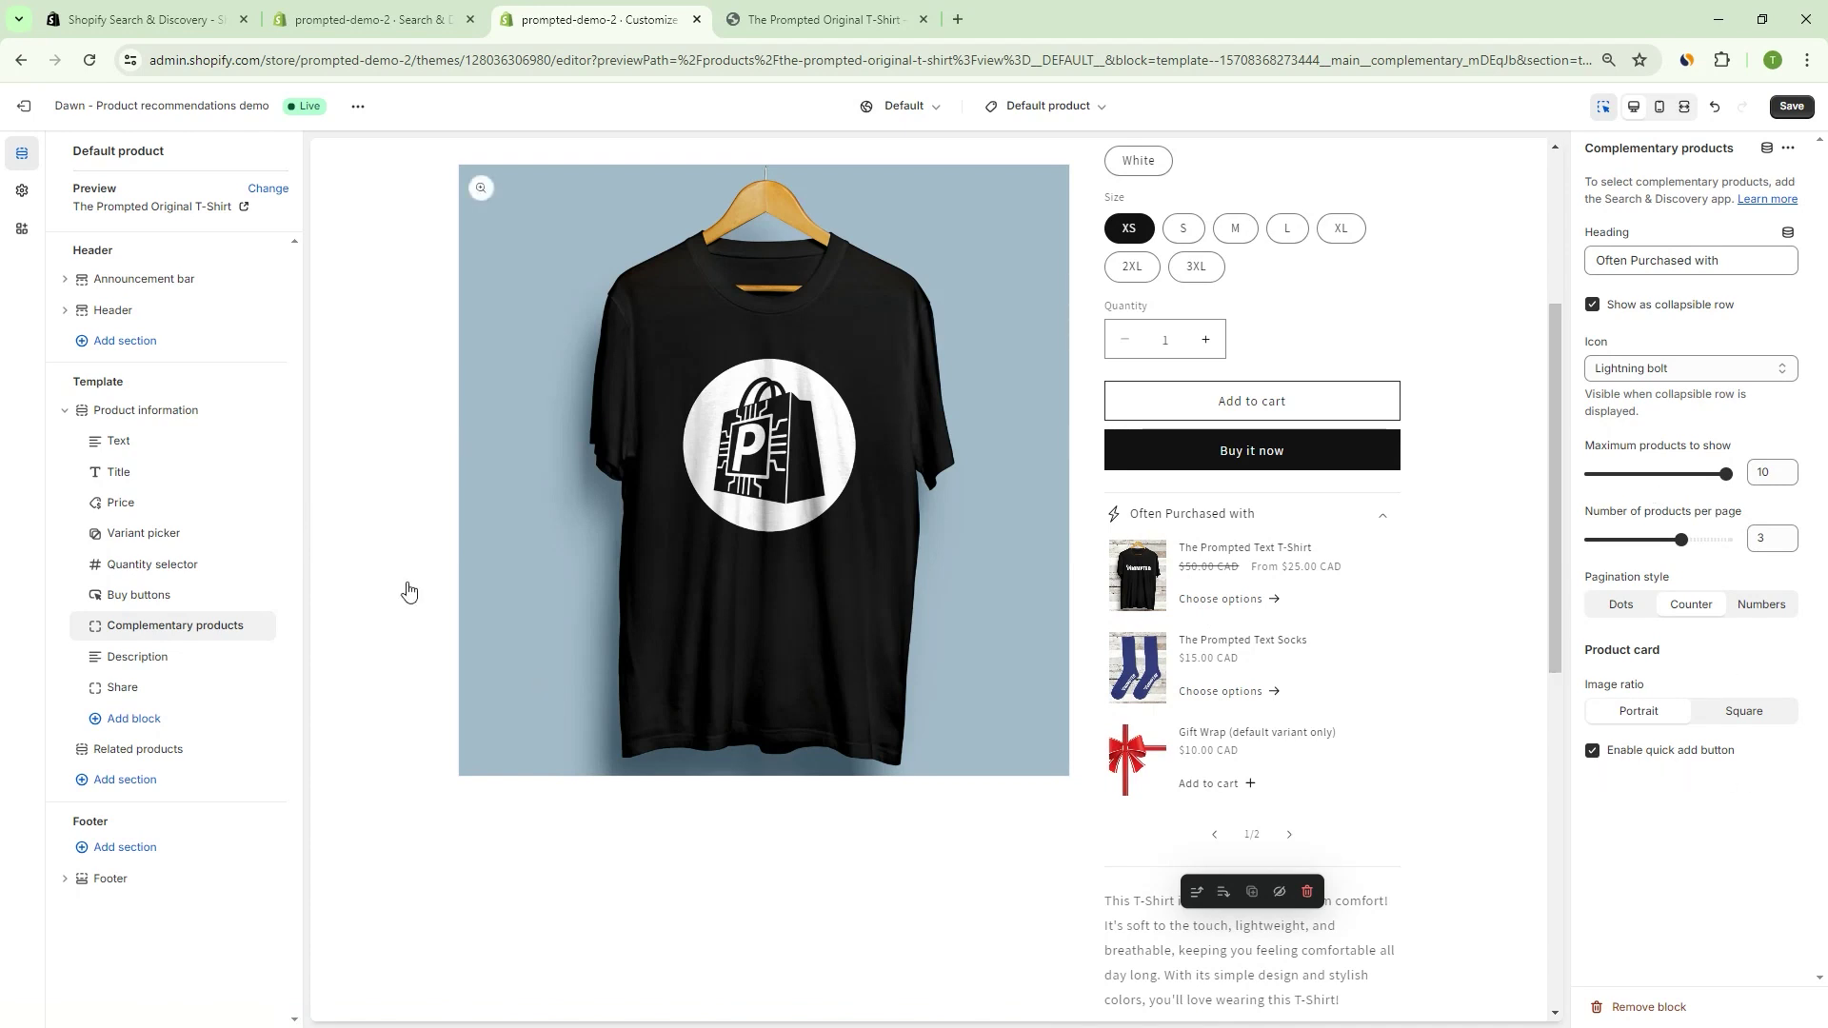
pyautogui.click(1791, 106)
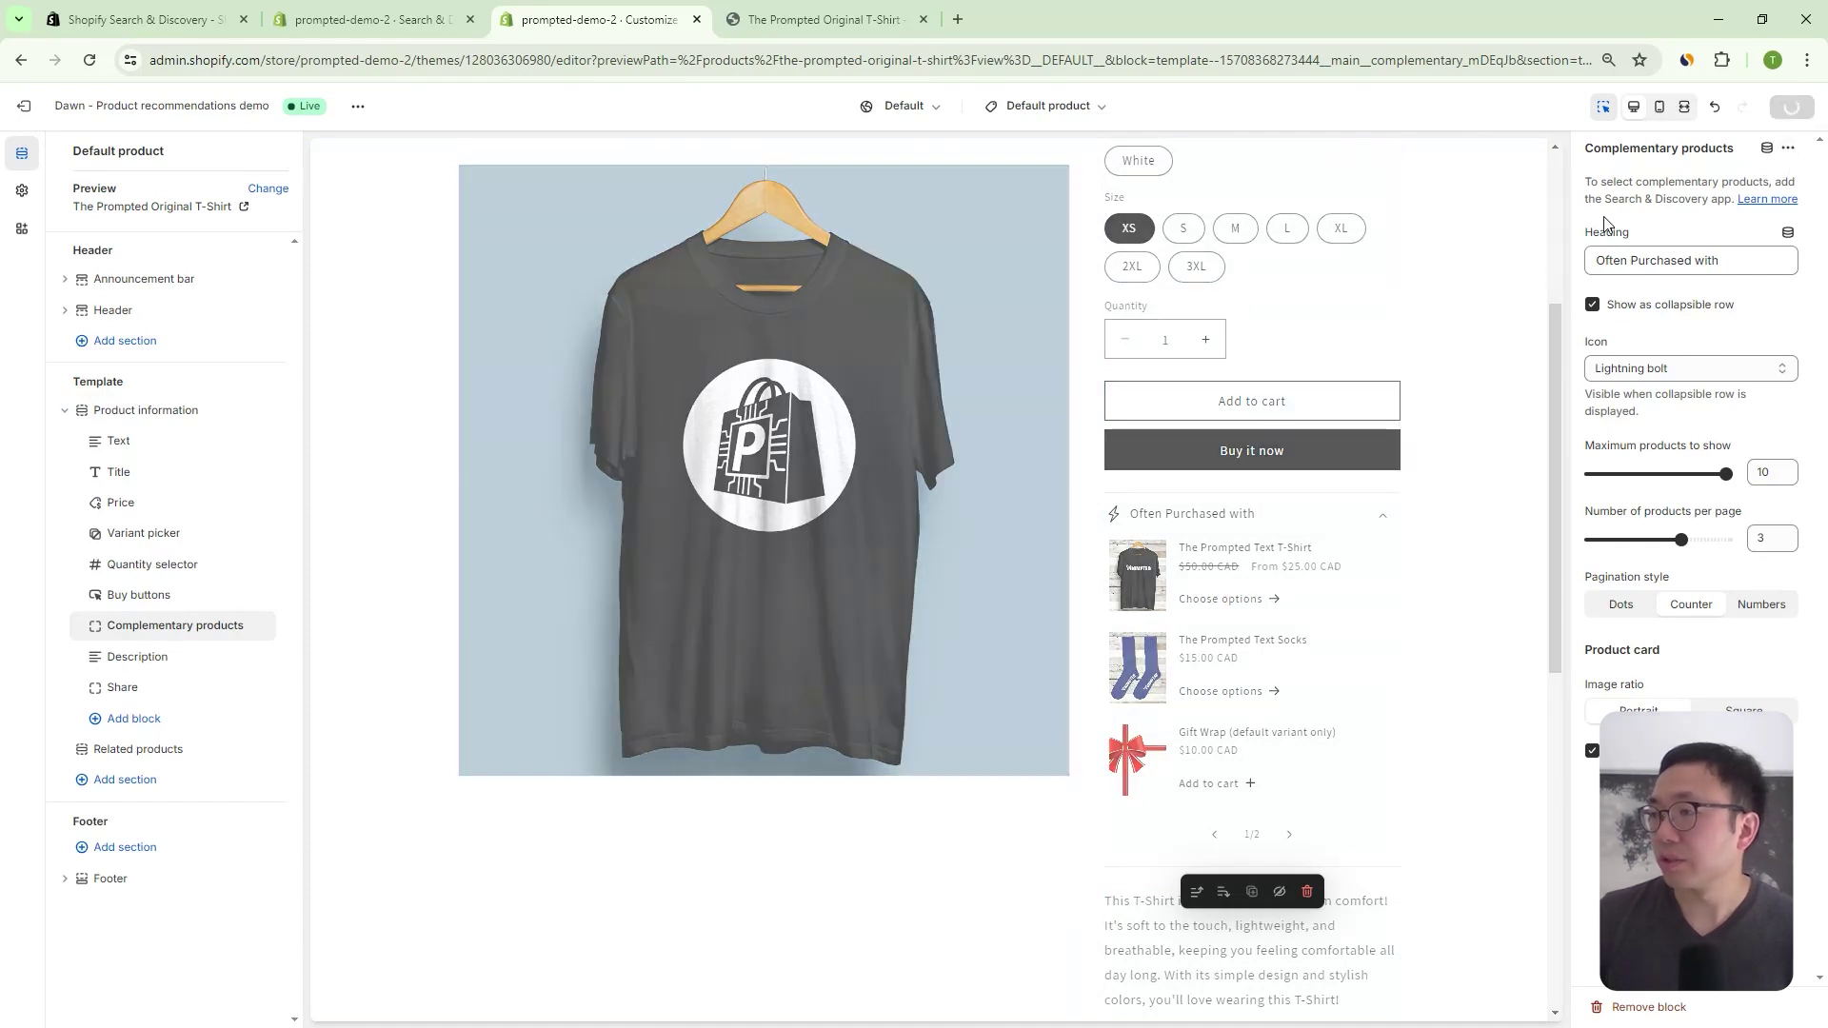
pyautogui.click(789, 24)
# - View The Prompted Text T-Shirt page, then return to the Search & Discovery overview
pyautogui.click(1276, 596)
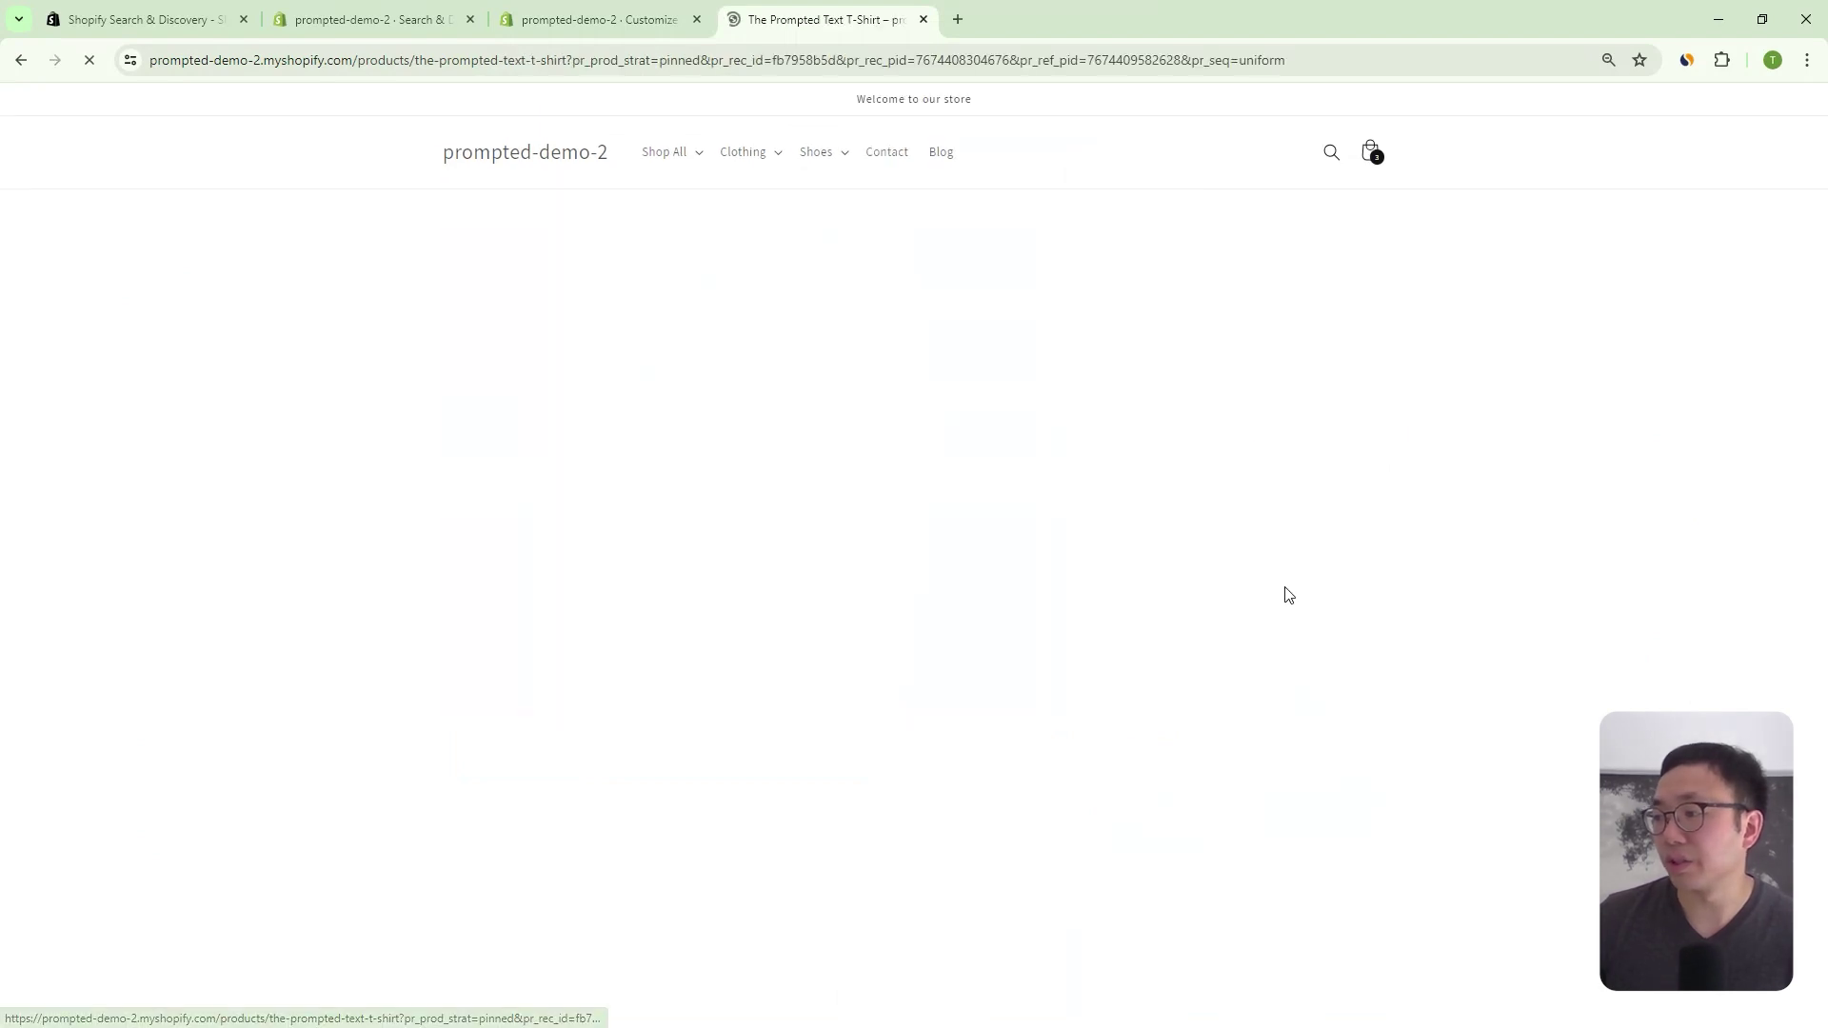
pyautogui.scroll(-3, 1143, 653)
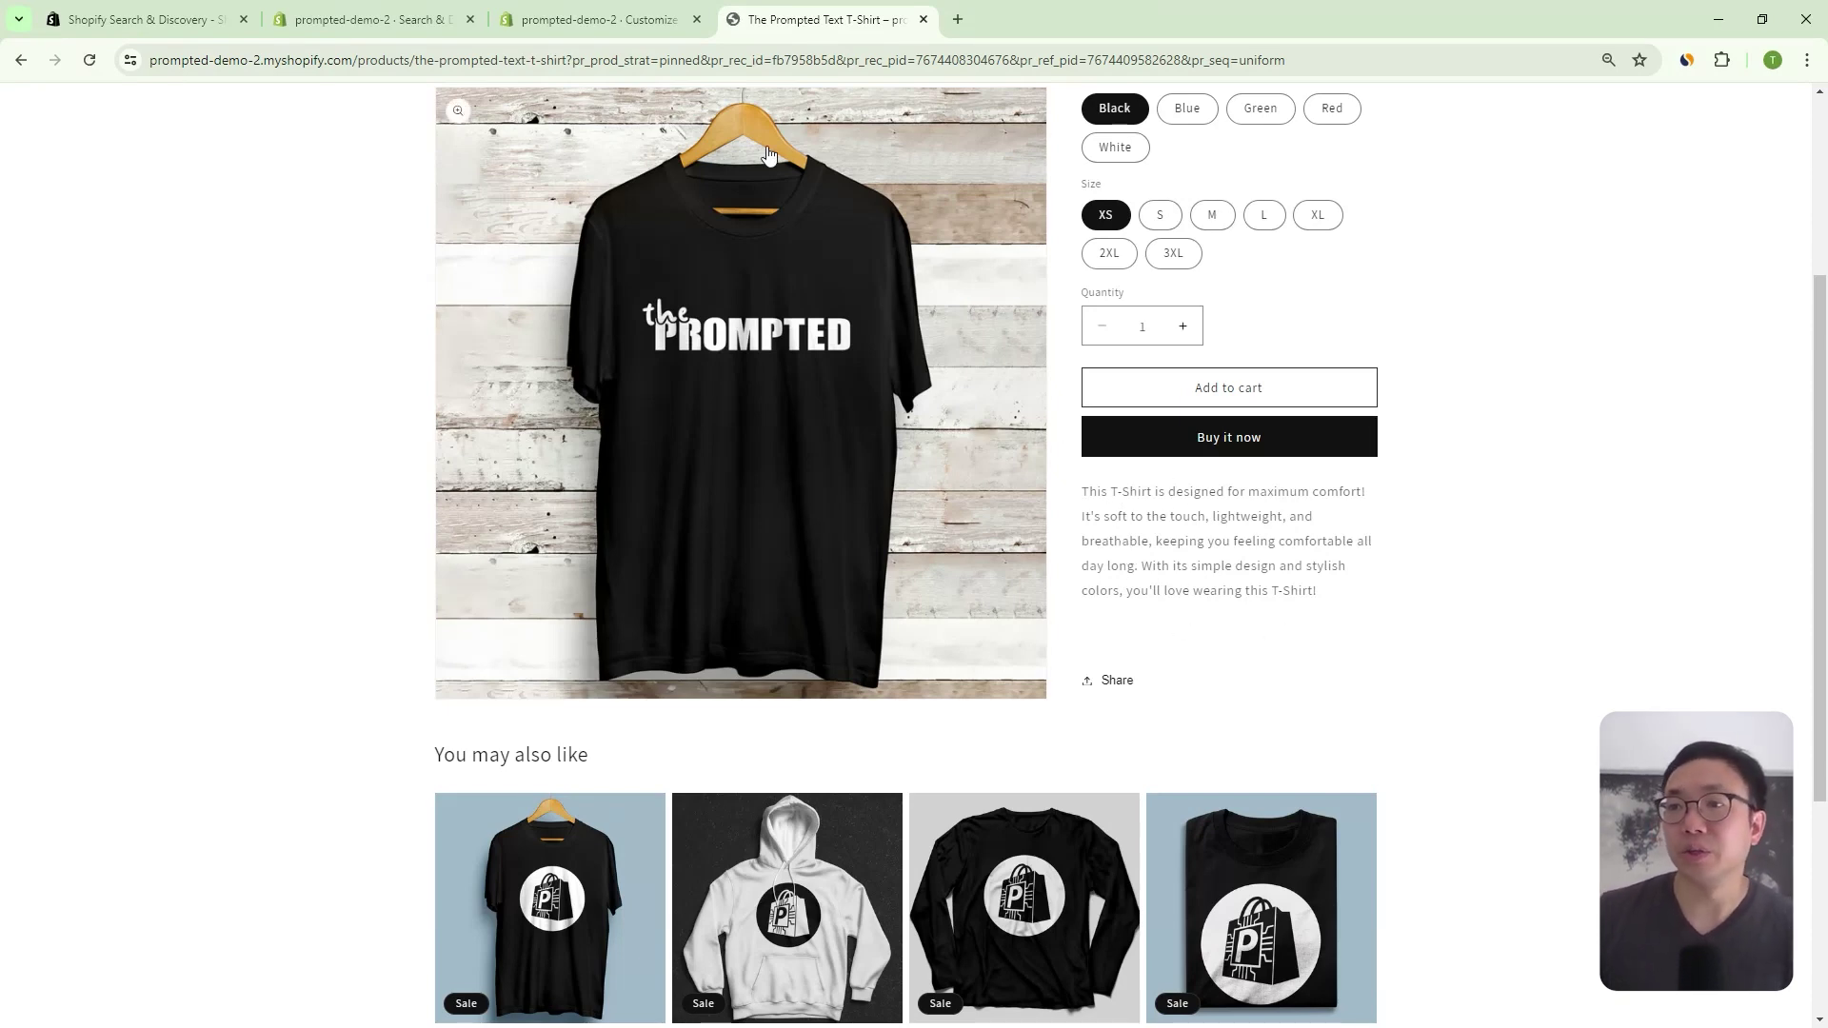
pyautogui.click(478, 14)
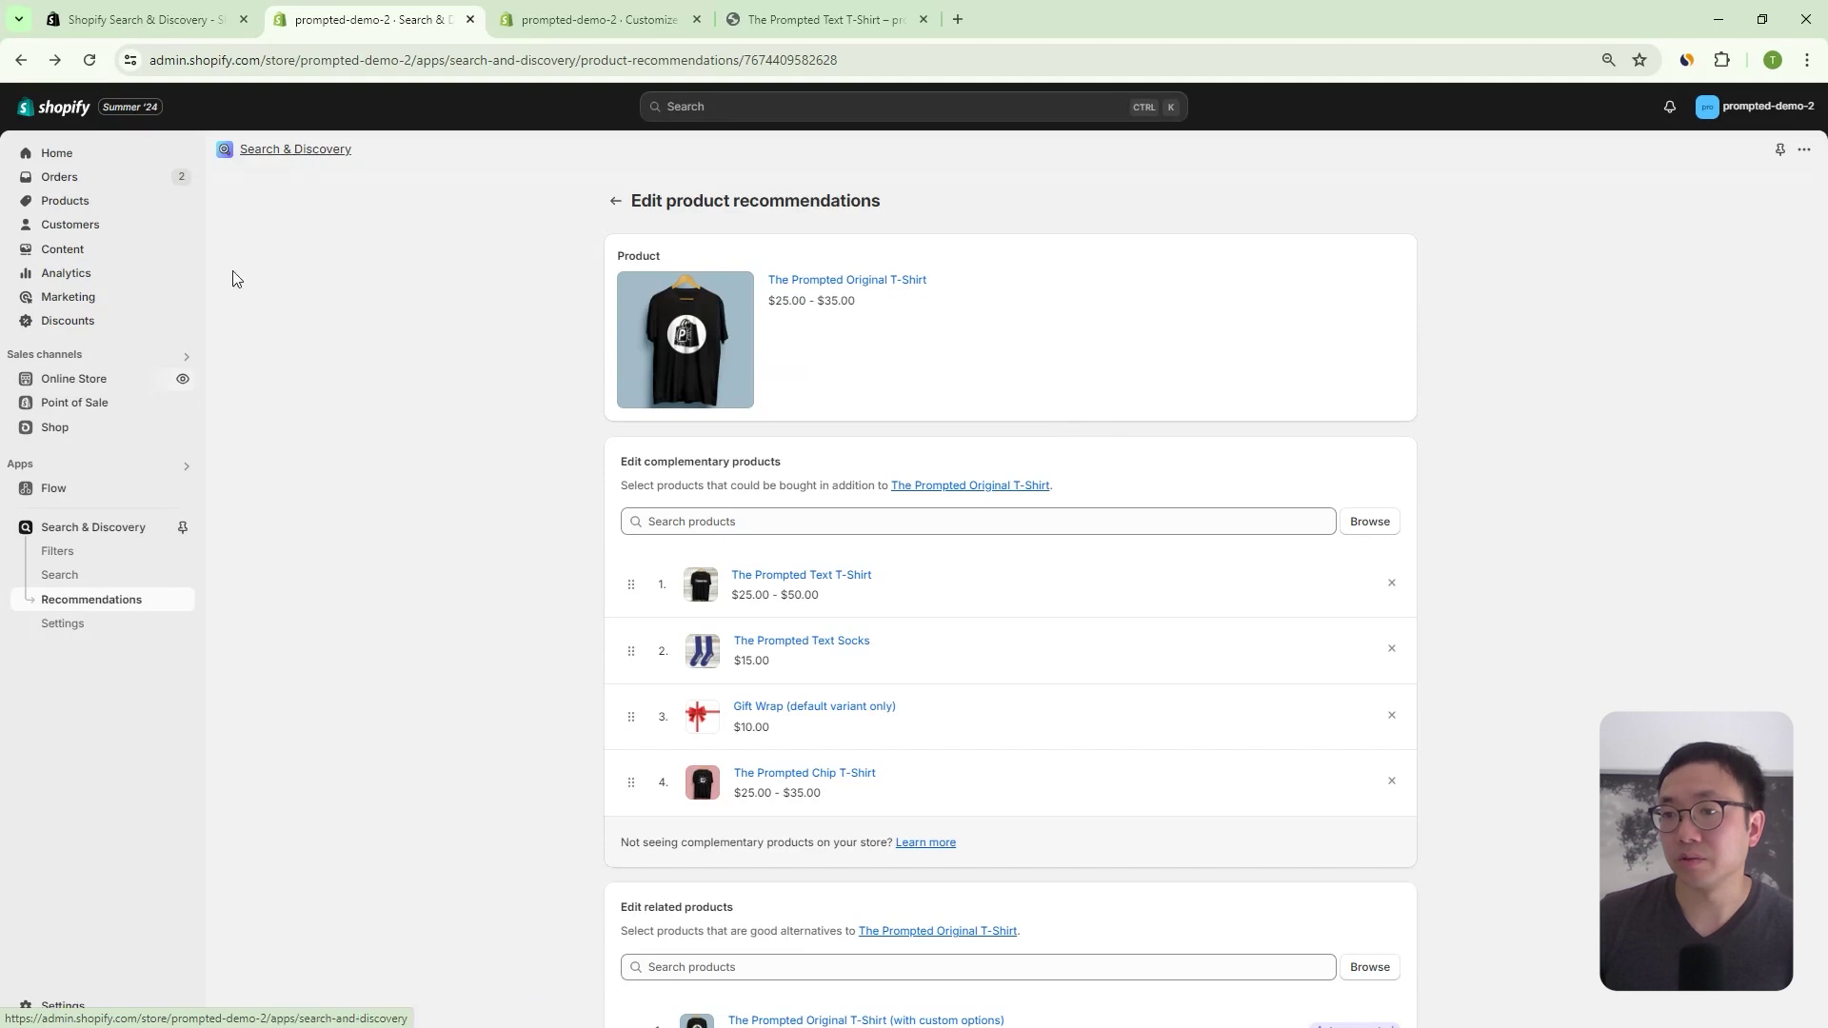
pyautogui.click(131, 535)
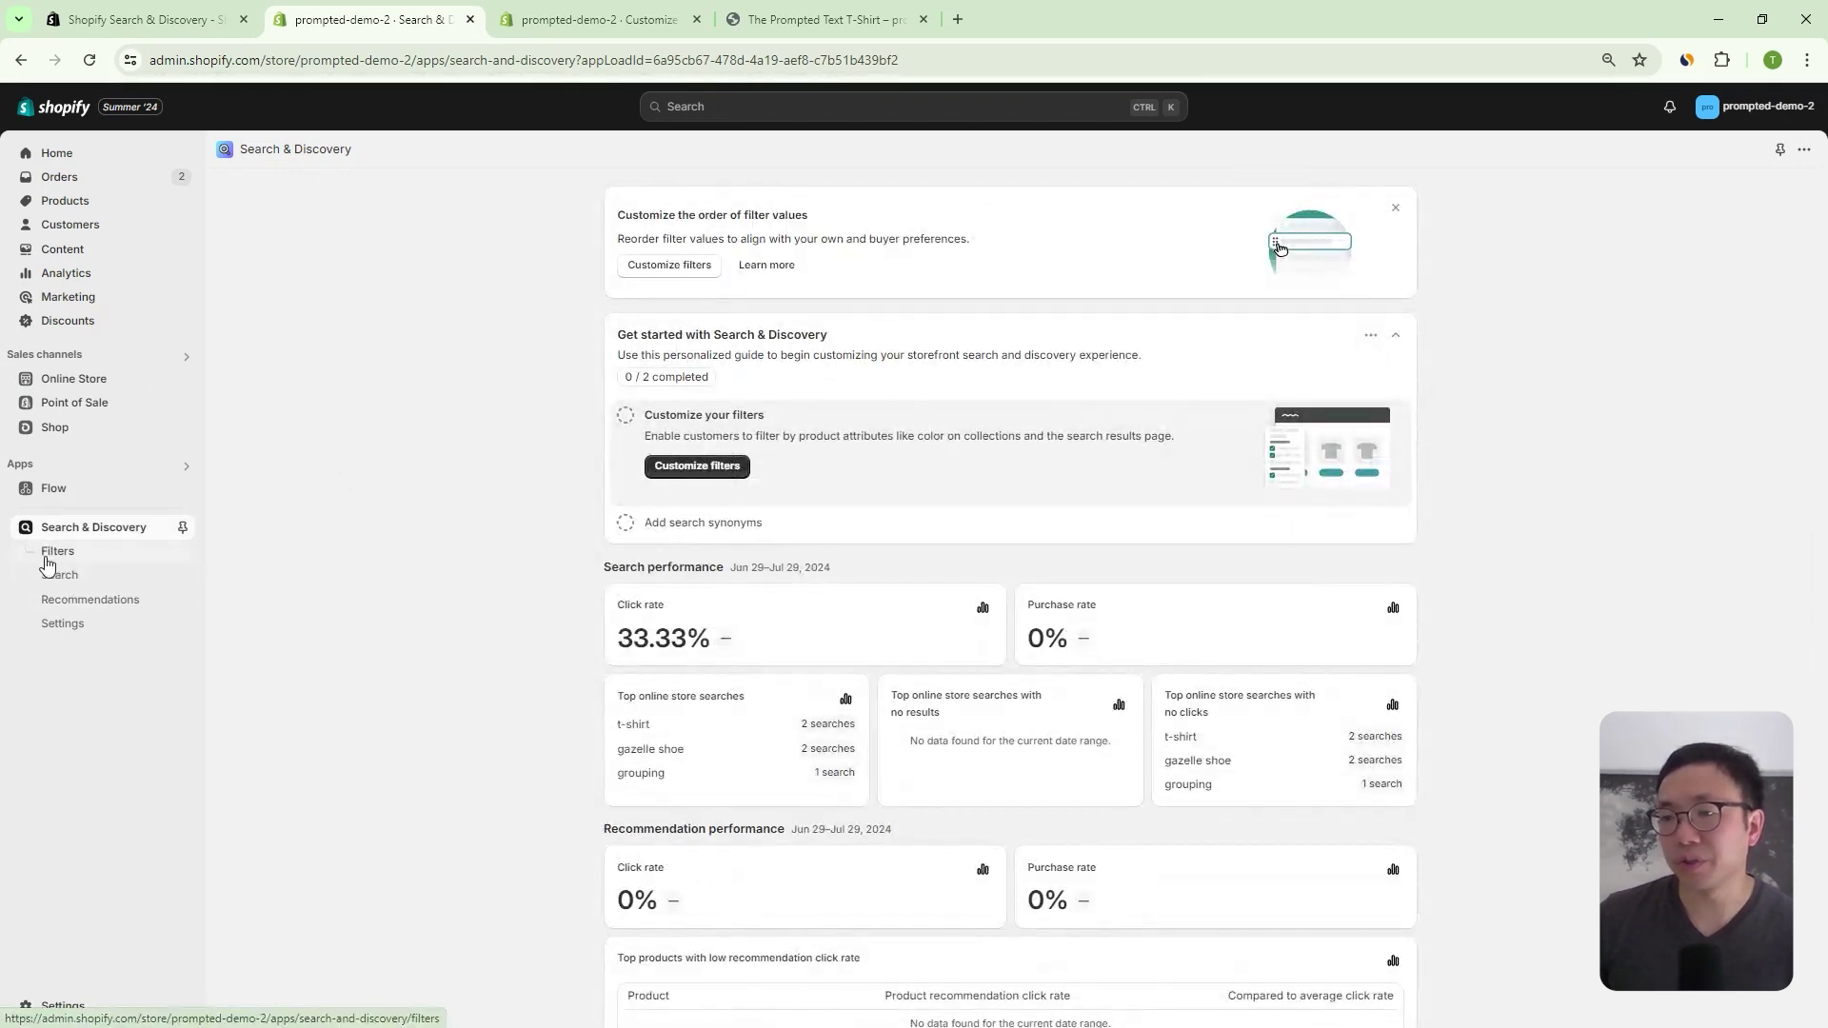
# - Search the recommendations list for 'prompted text' and open The Prompted Text T-Shirt
pyautogui.click(131, 603)
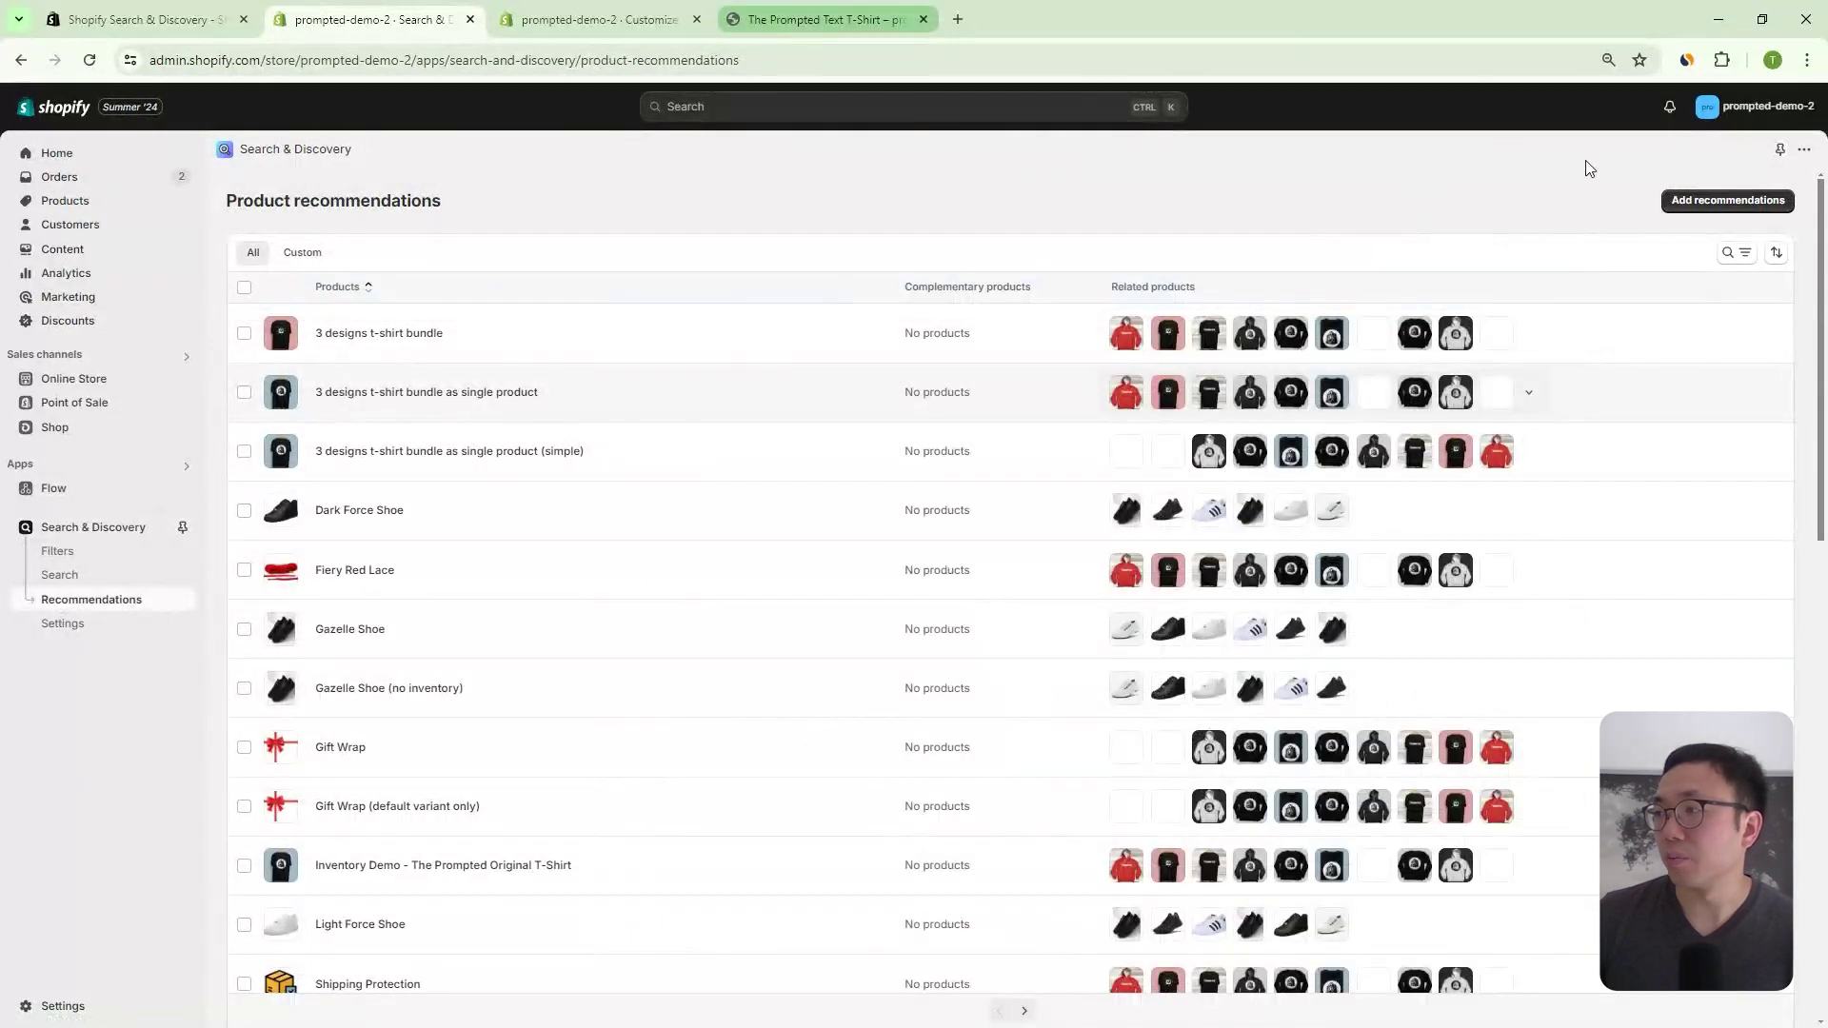
pyautogui.click(1739, 259)
pyautogui.write('pro')
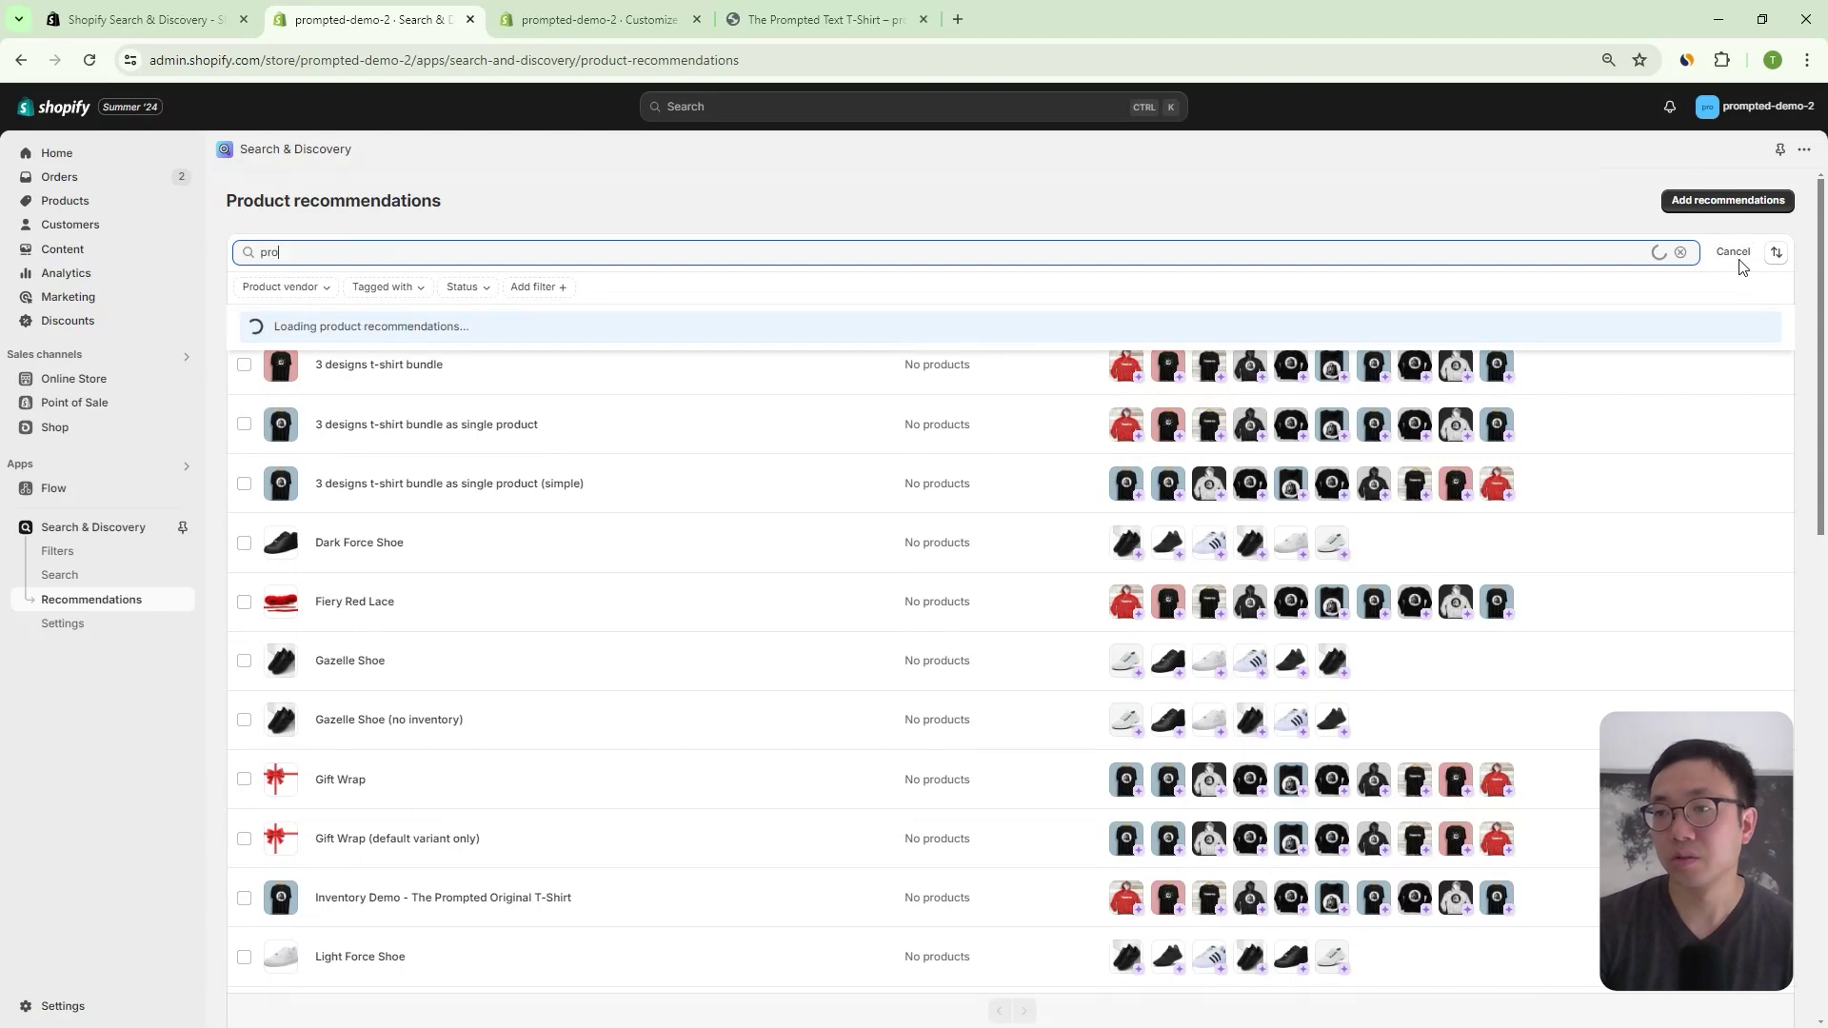
pyautogui.write('mpted text')
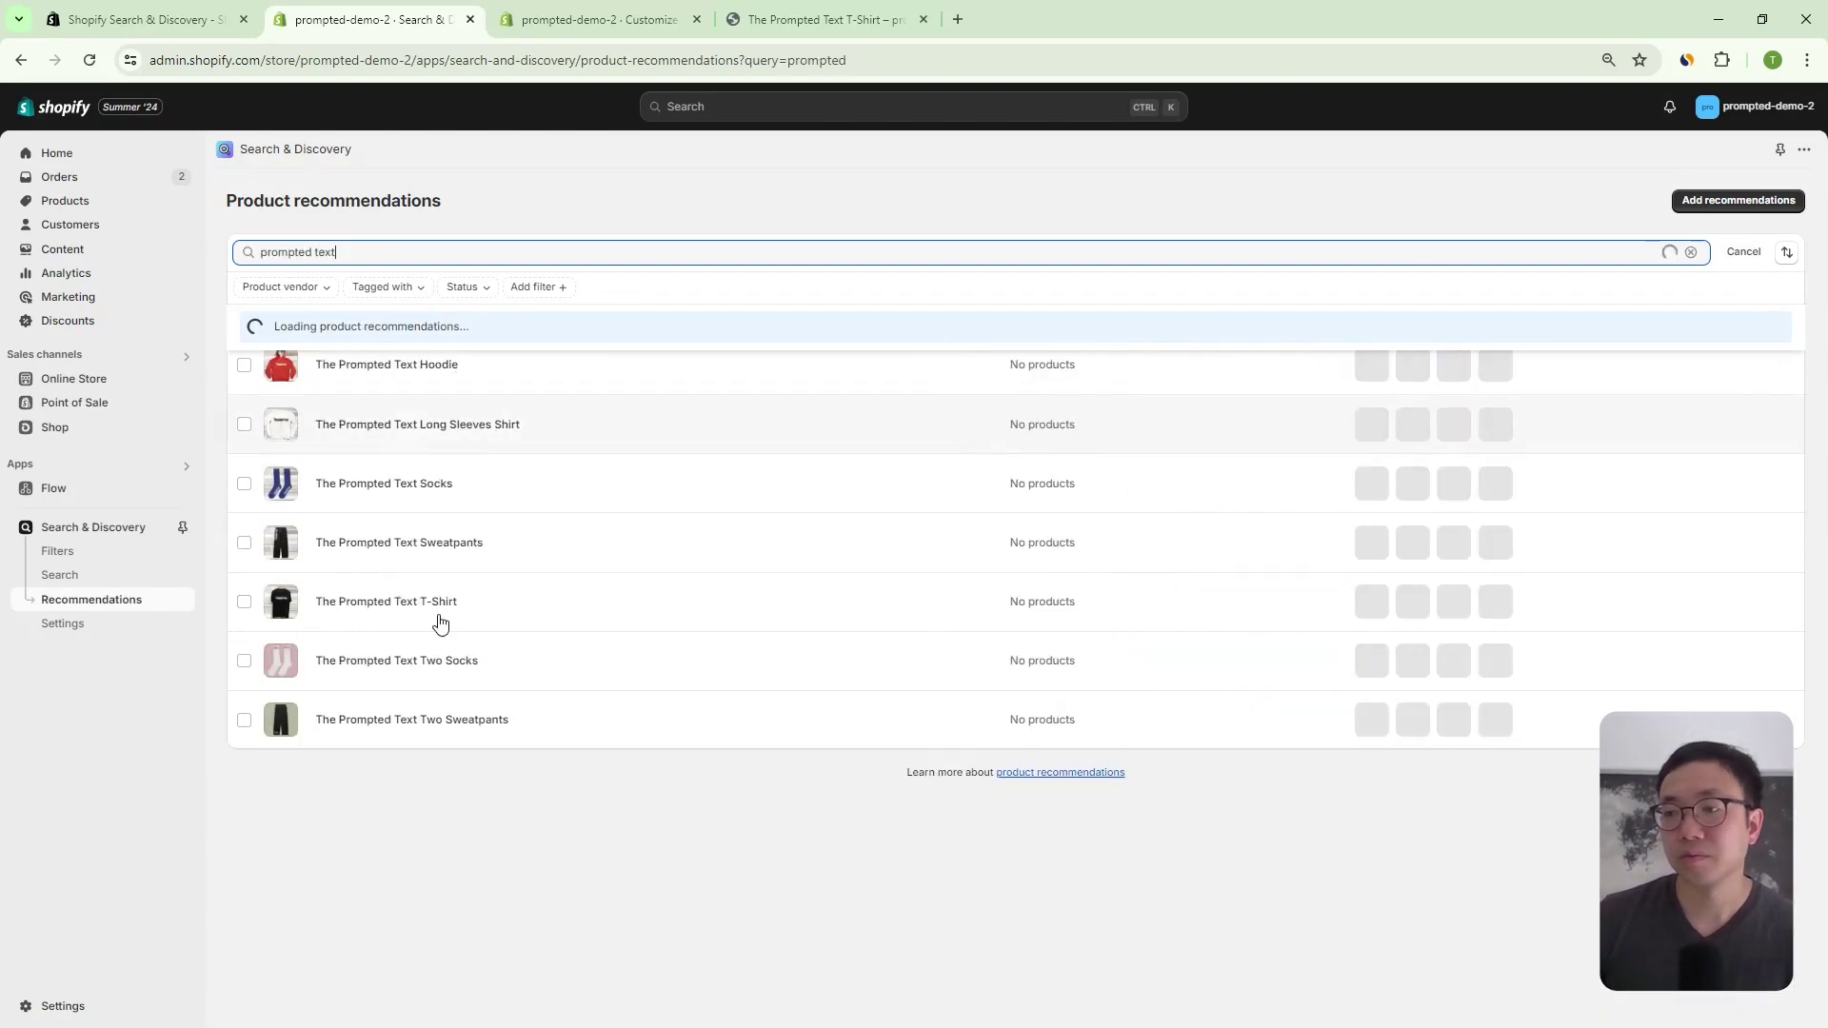
pyautogui.click(419, 601)
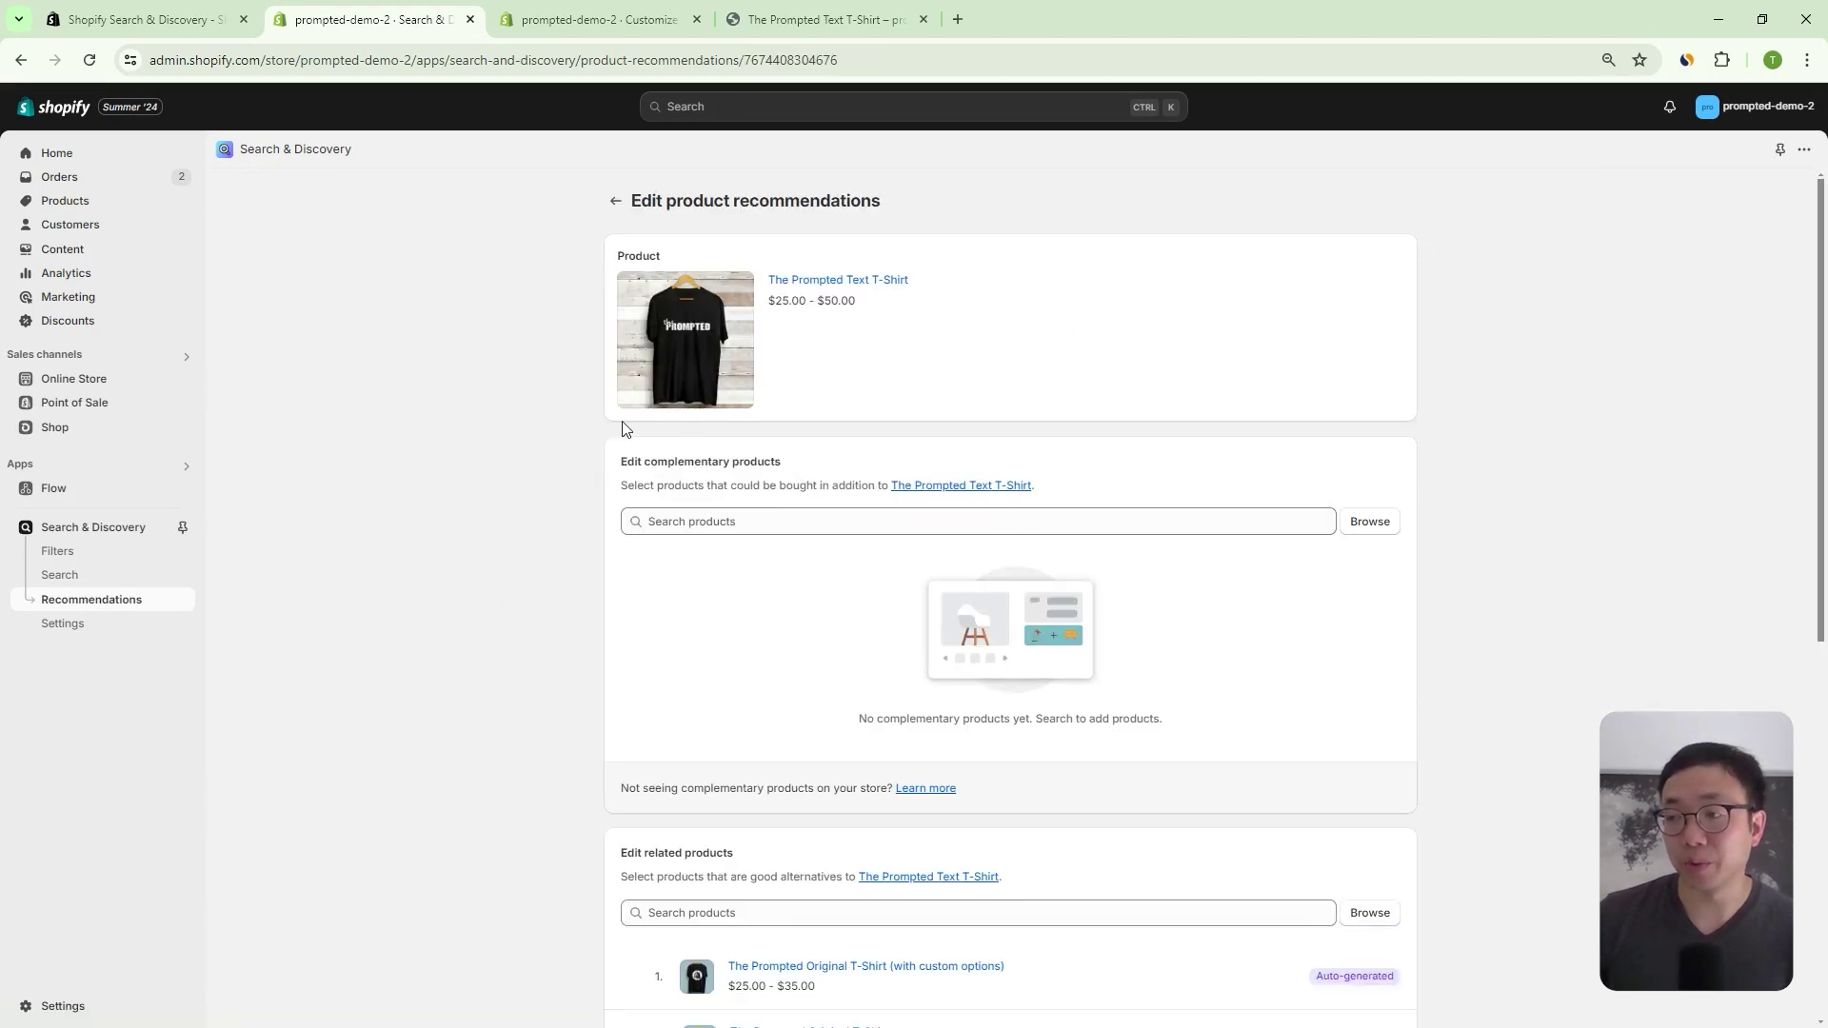
# - Add The Prompted Original T-Shirt and The Prompted Text Two Socks as complementary products
pyautogui.click(852, 527)
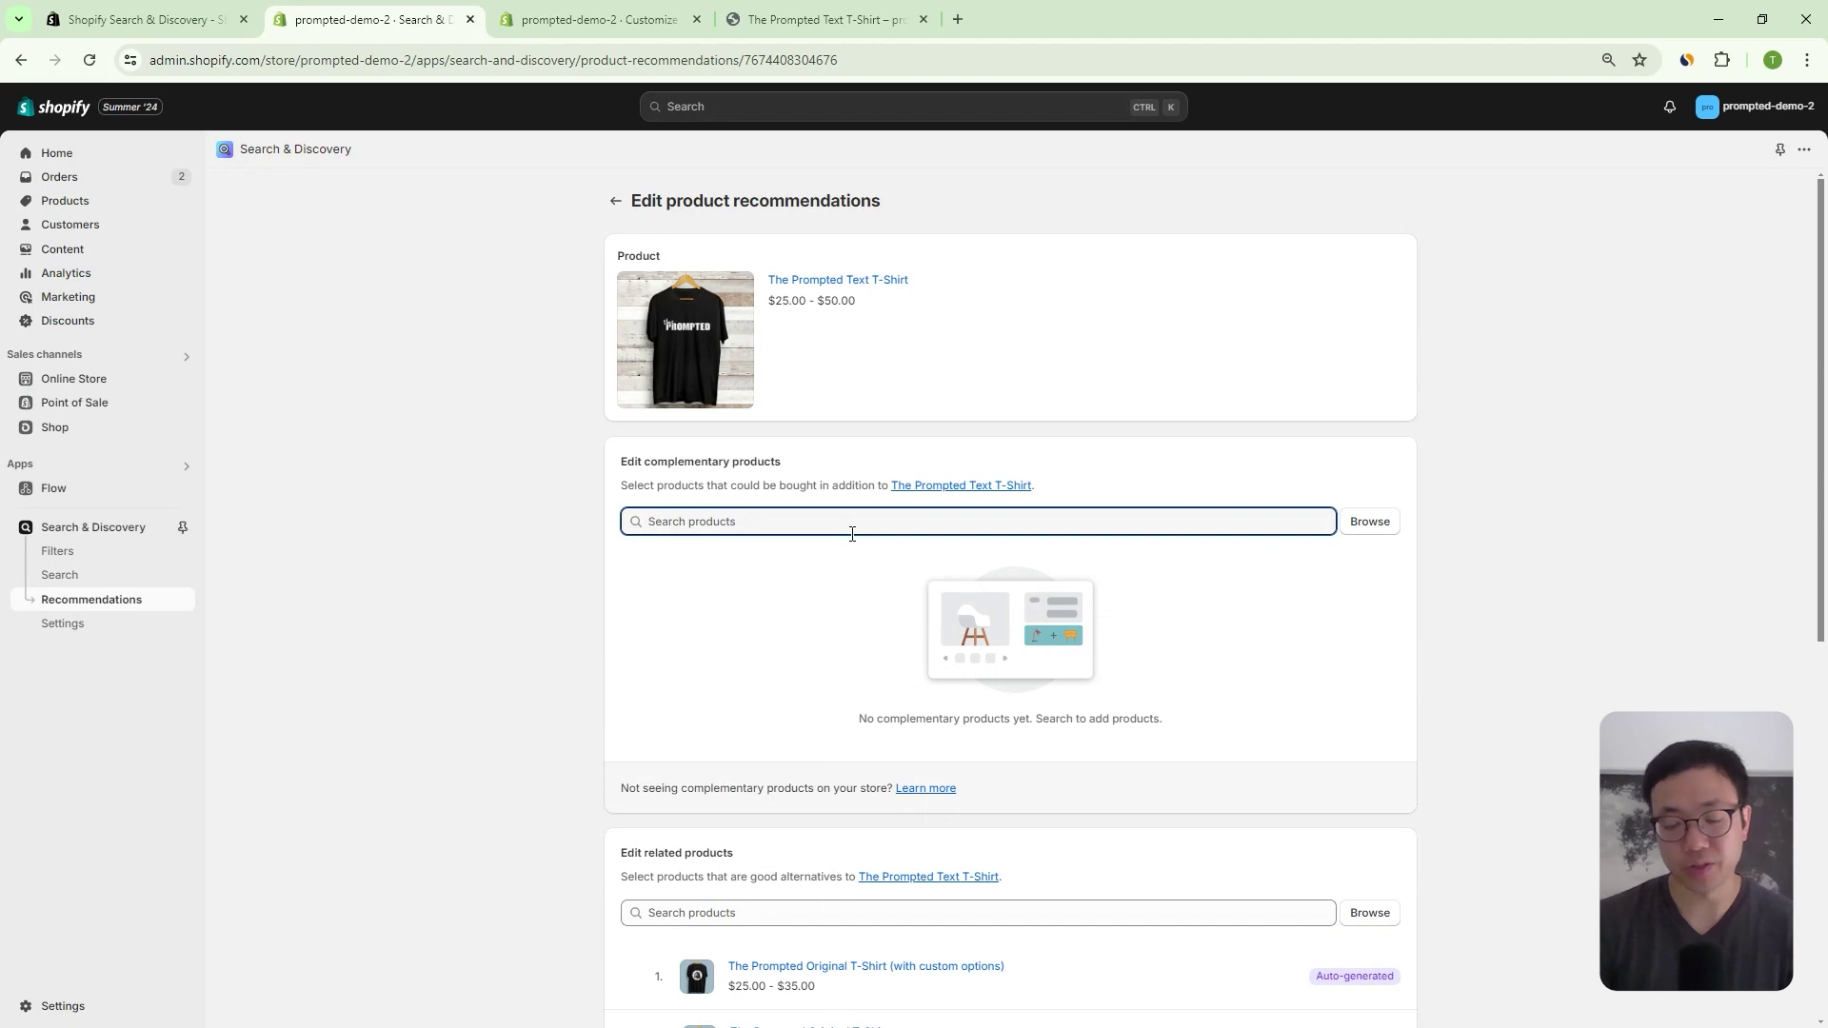
pyautogui.write('original t-shirt')
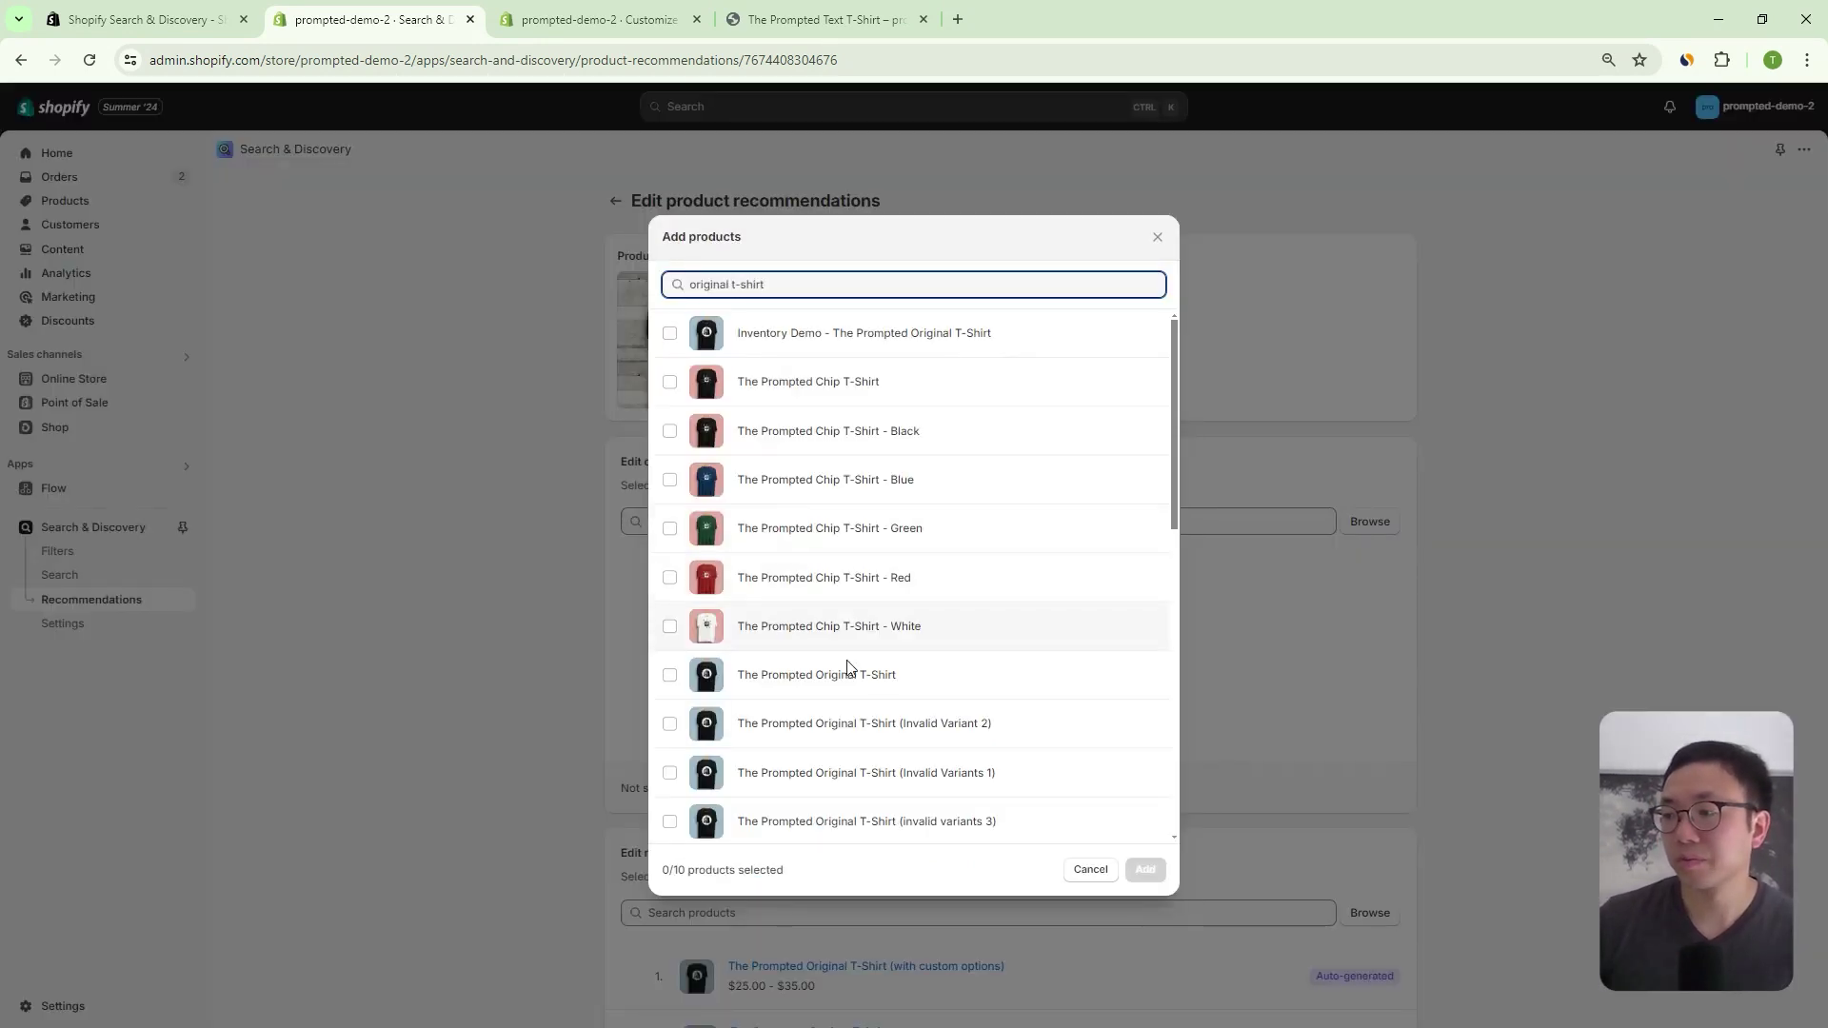
pyautogui.click(843, 680)
pyautogui.click(1145, 869)
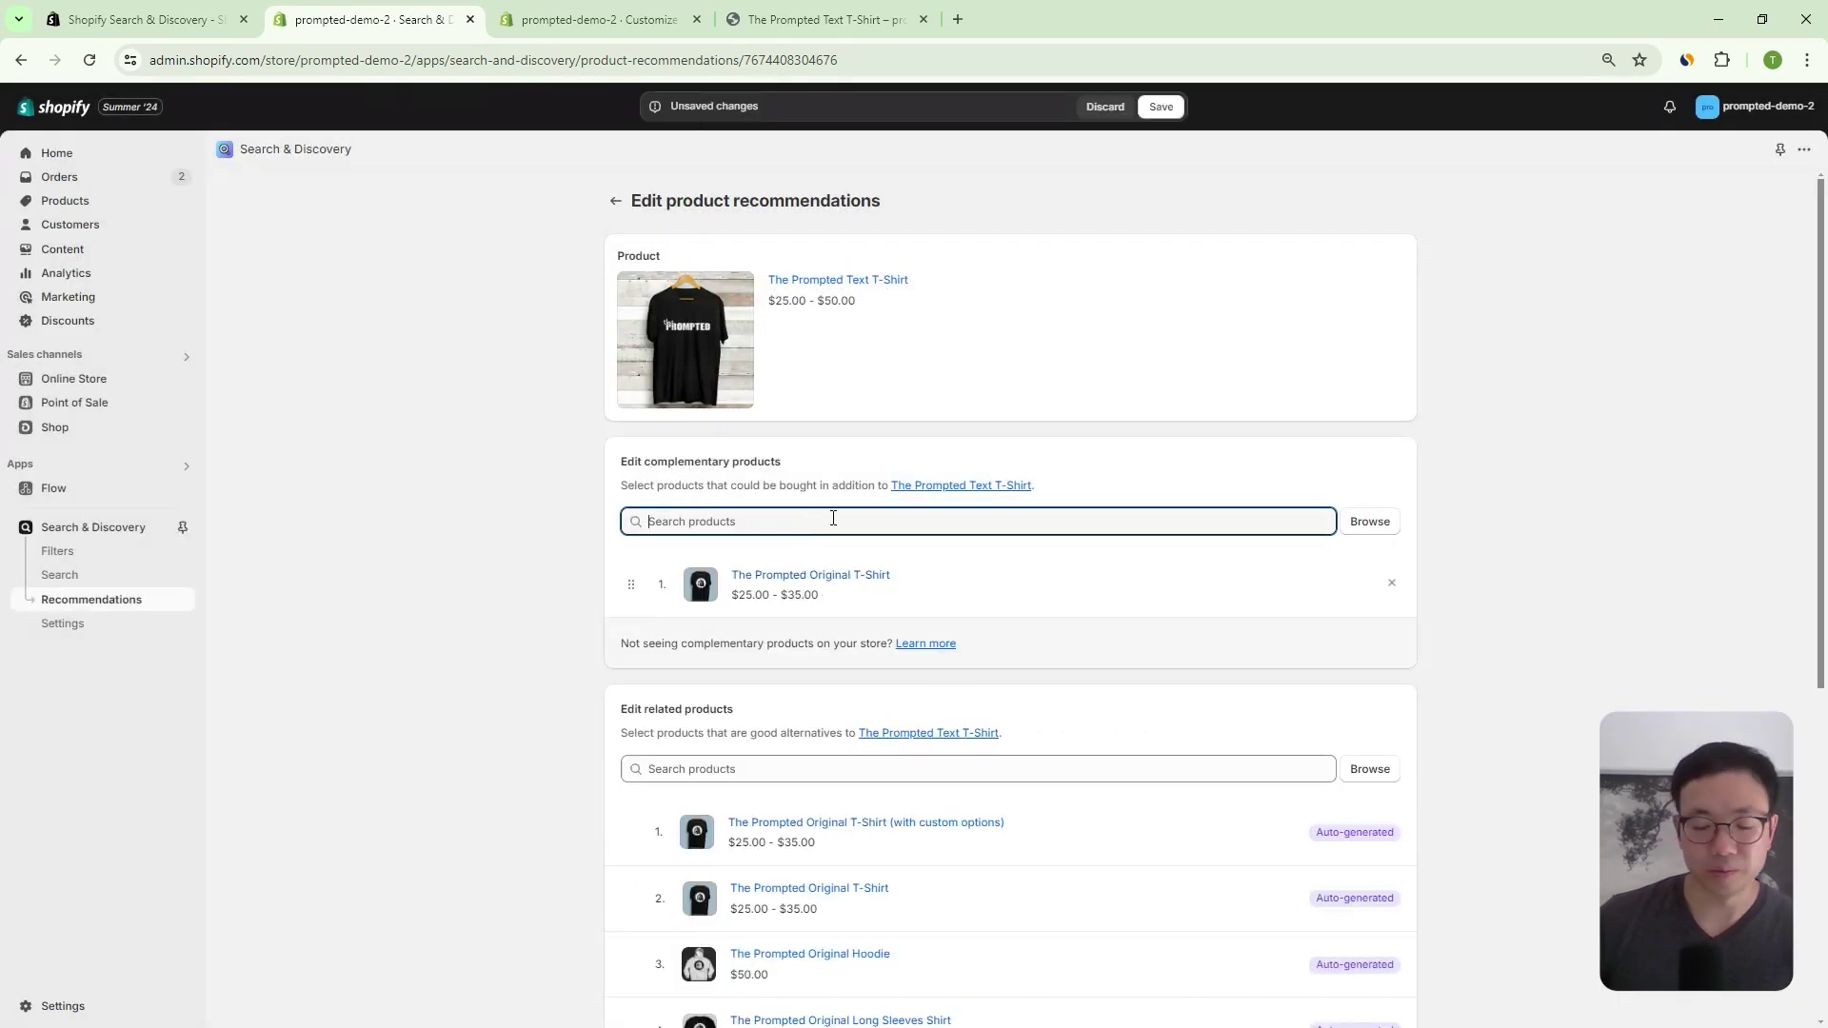
pyautogui.click(833, 518)
pyautogui.write('socks')
pyautogui.click(669, 431)
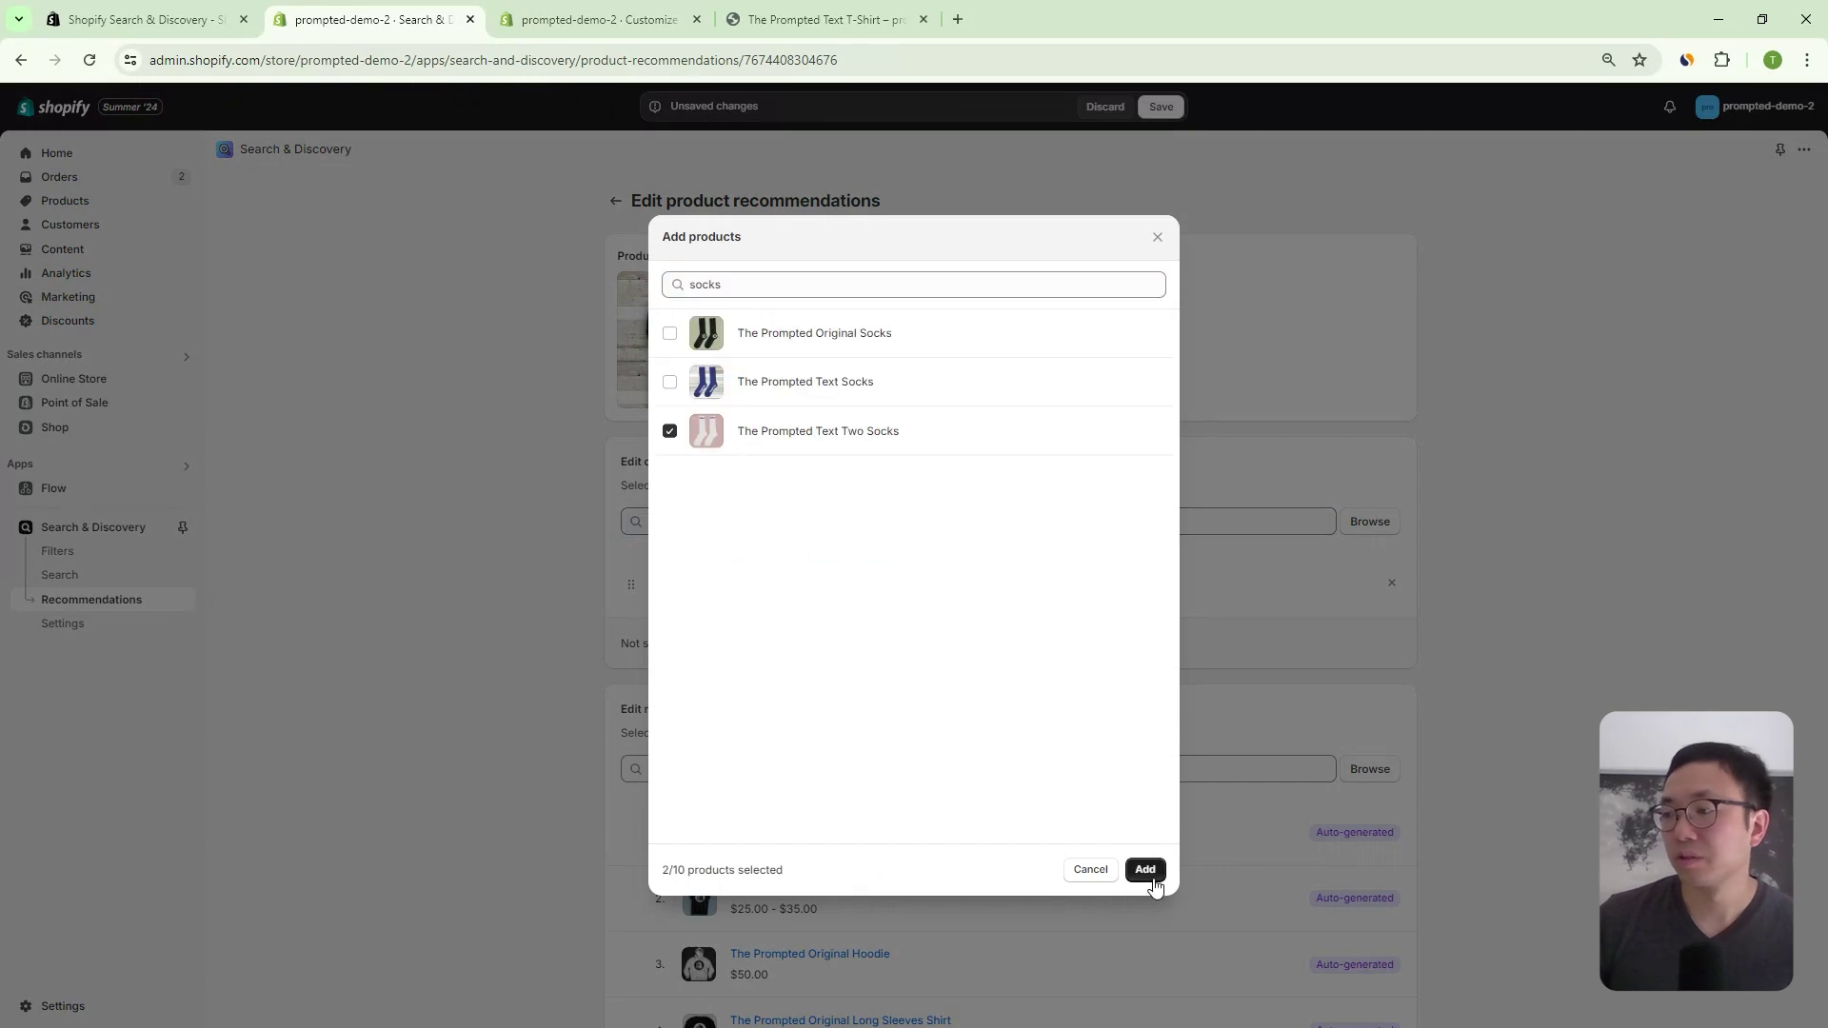
pyautogui.click(1148, 872)
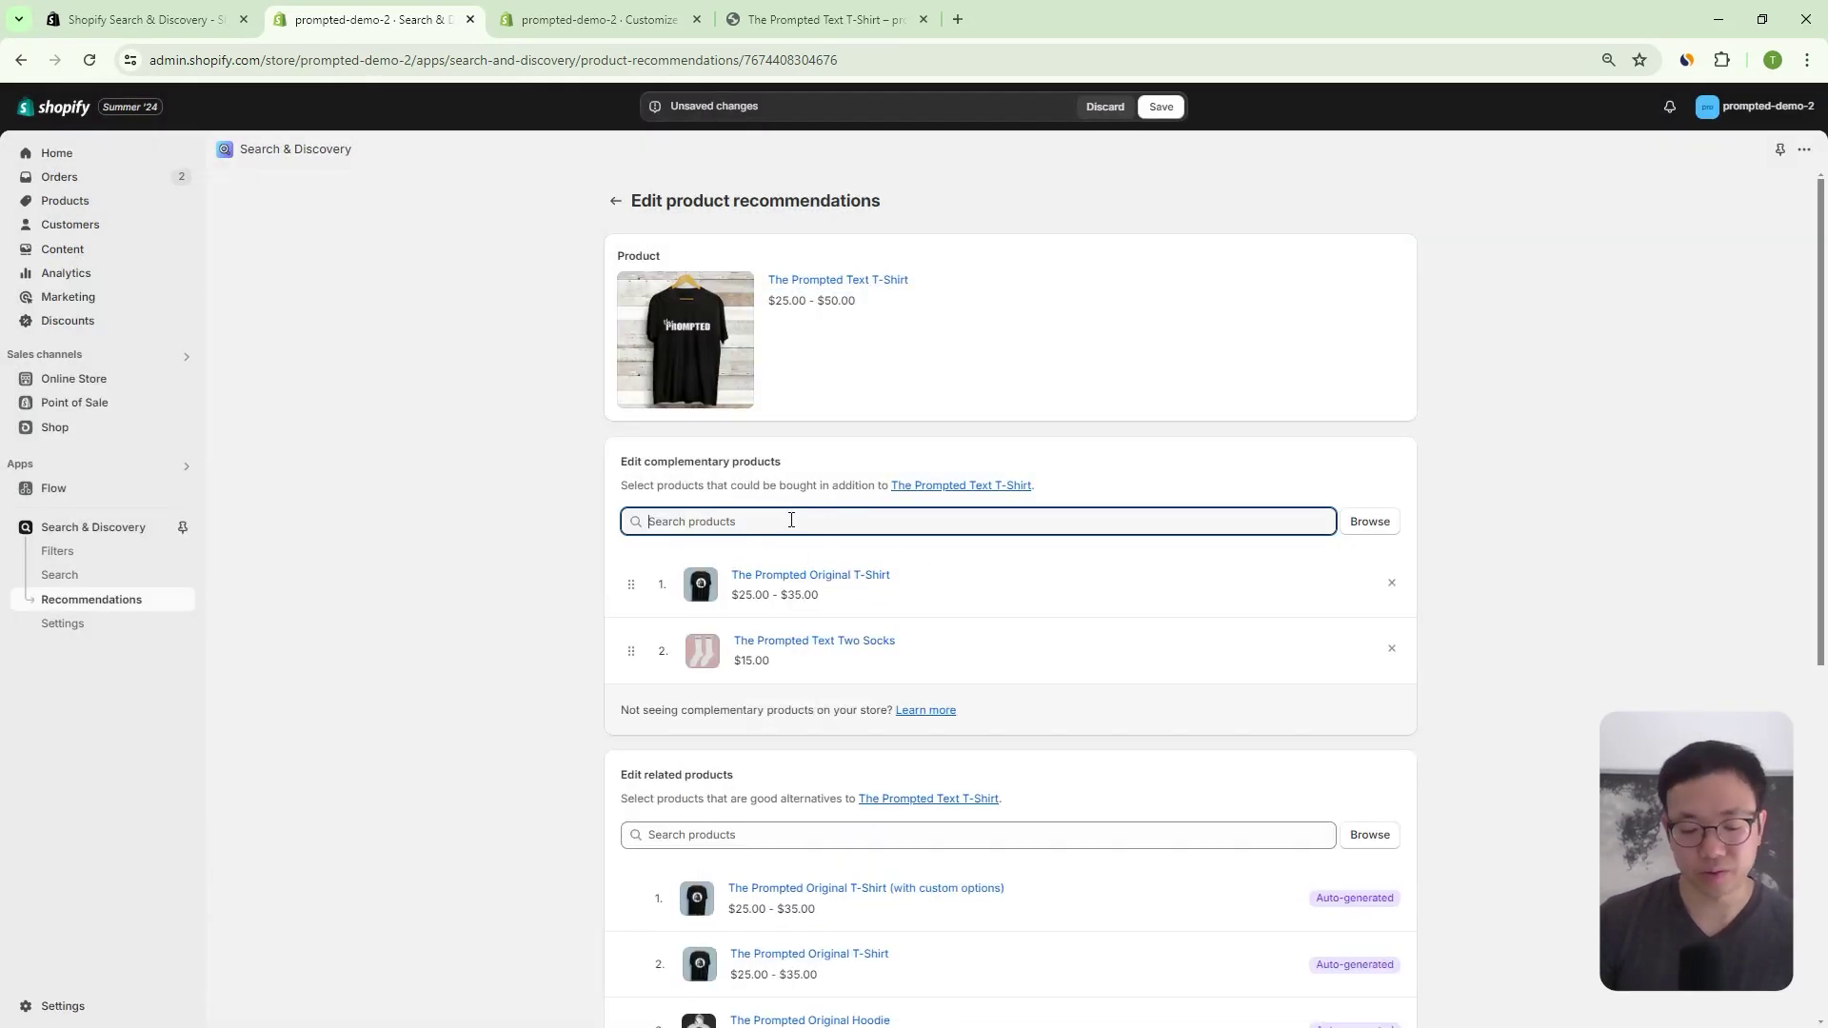
# - Add Gift Wrap (default variant only) and save the complementary products
pyautogui.write('gift wrap')
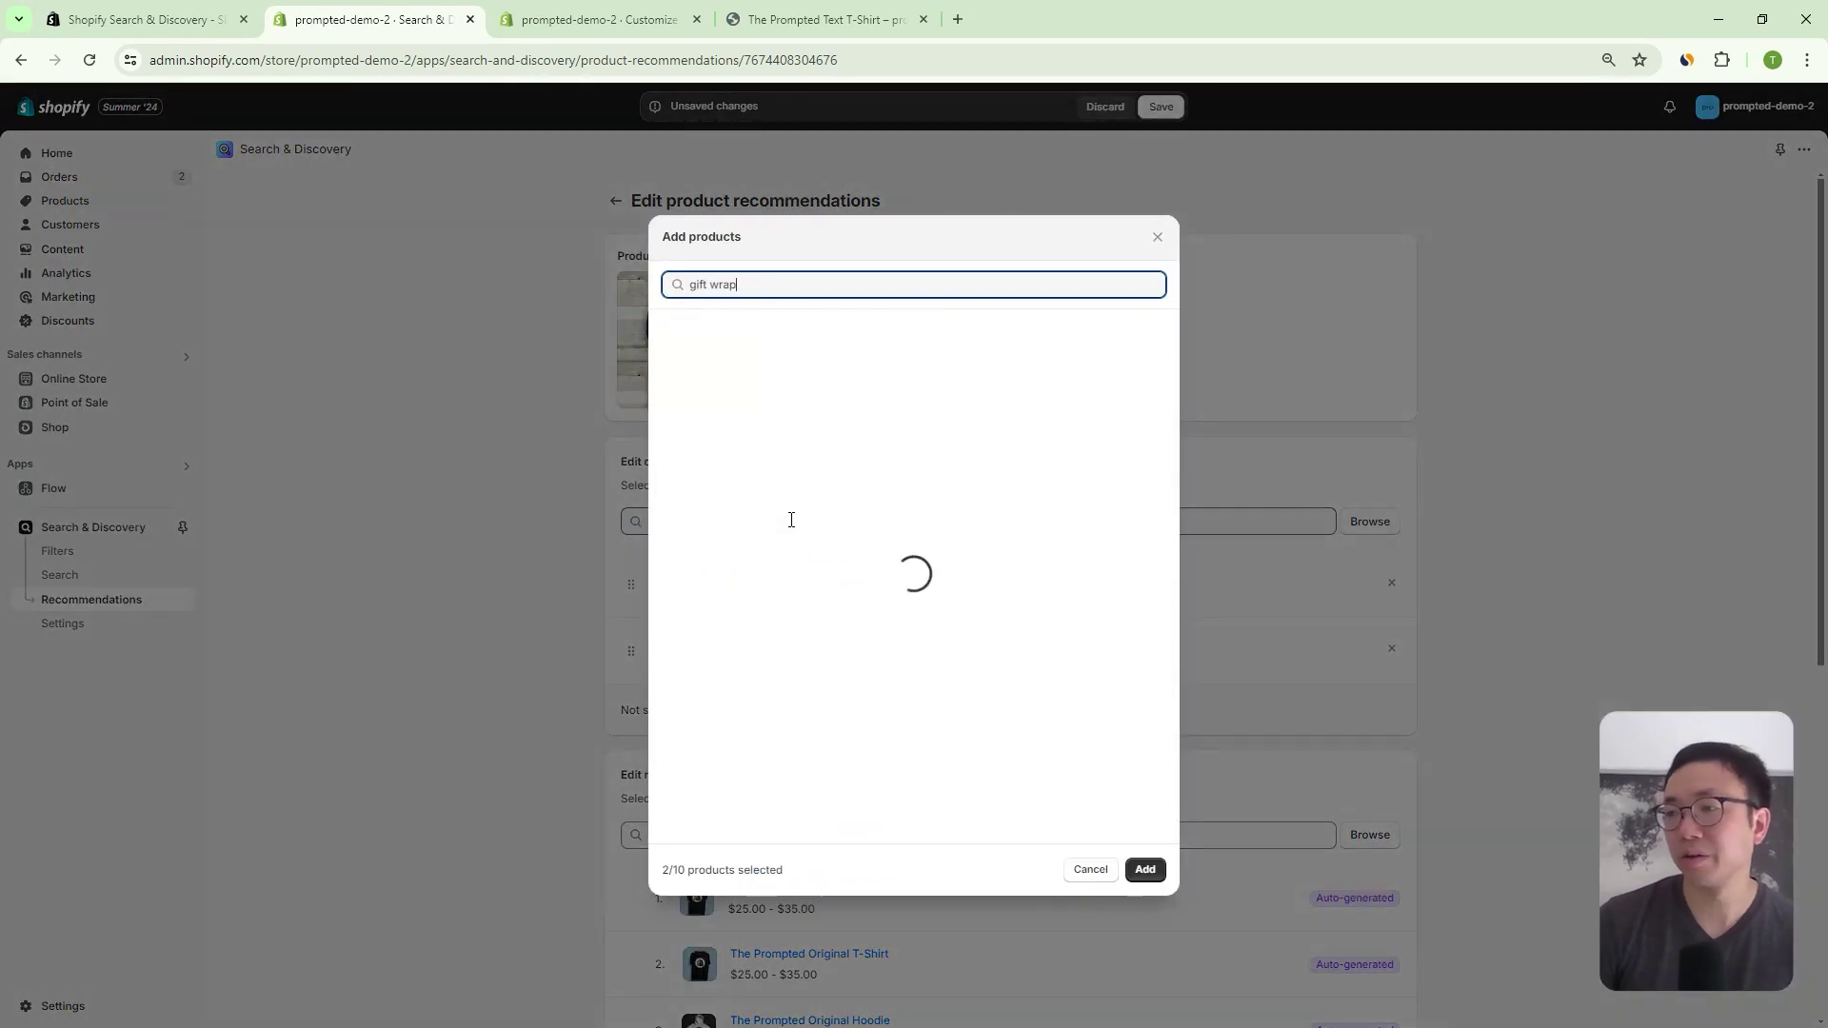
pyautogui.click(775, 389)
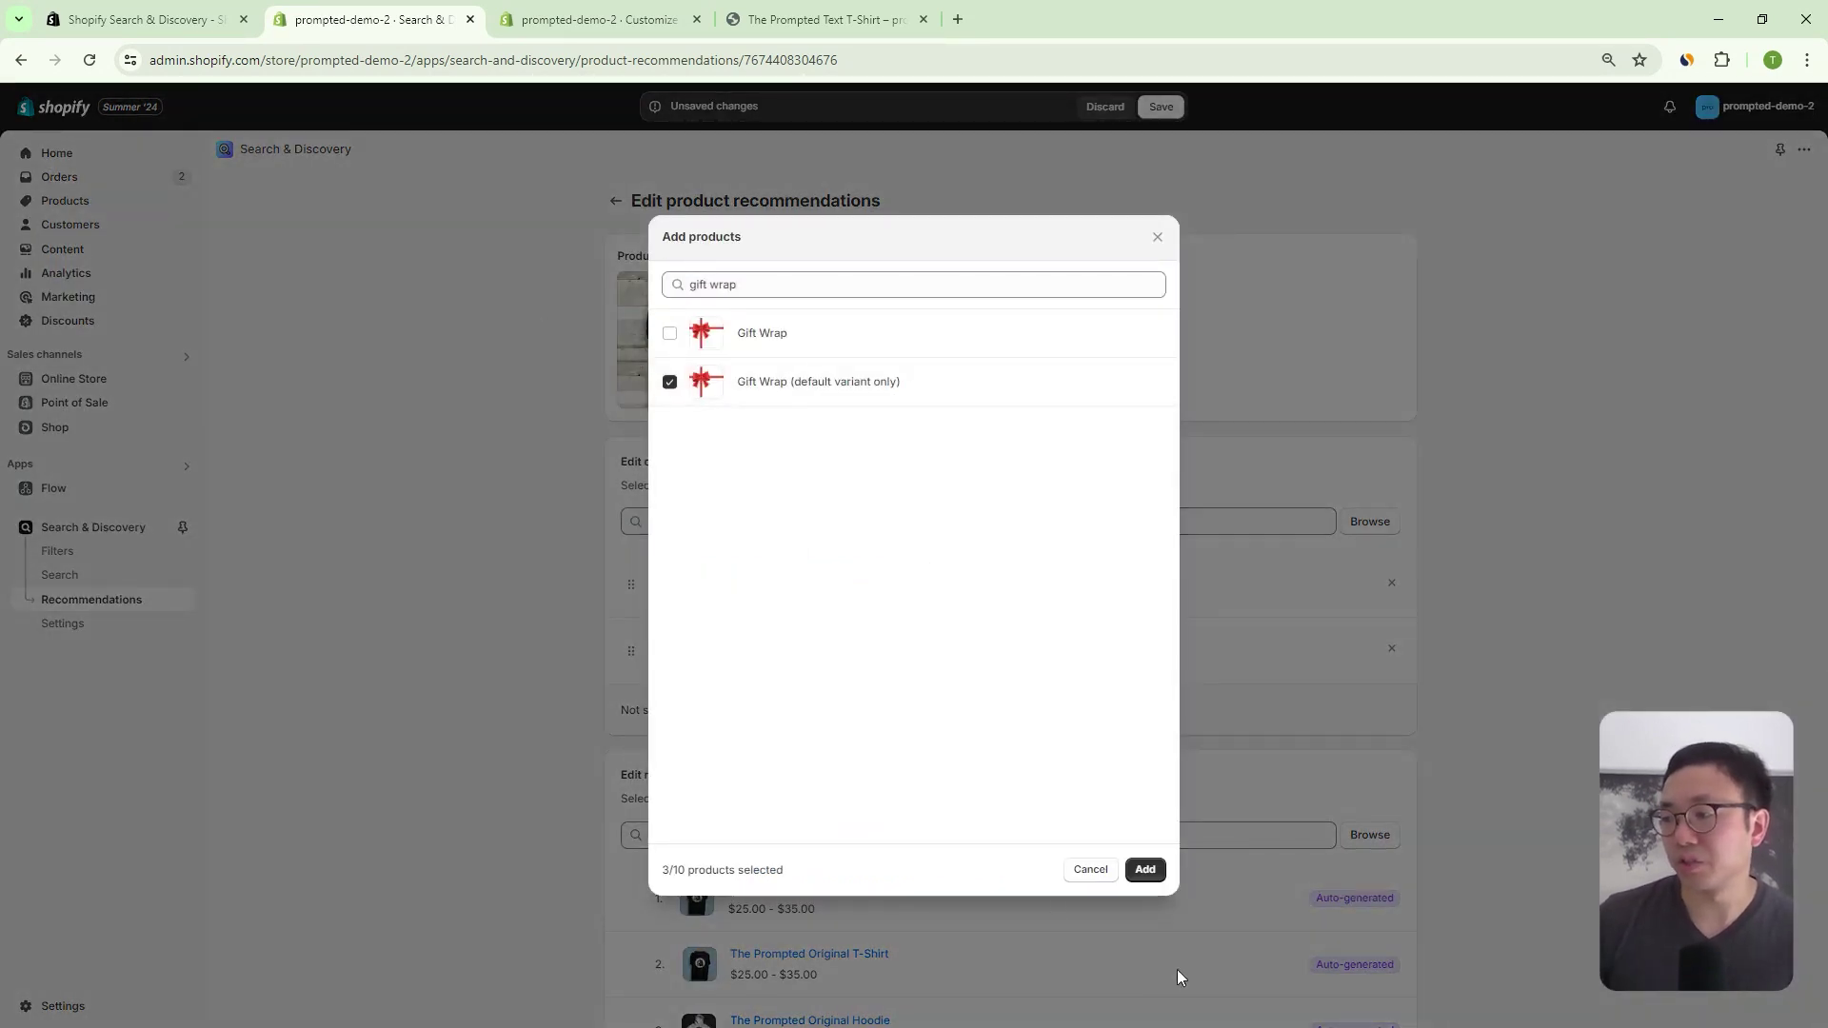
pyautogui.click(1145, 870)
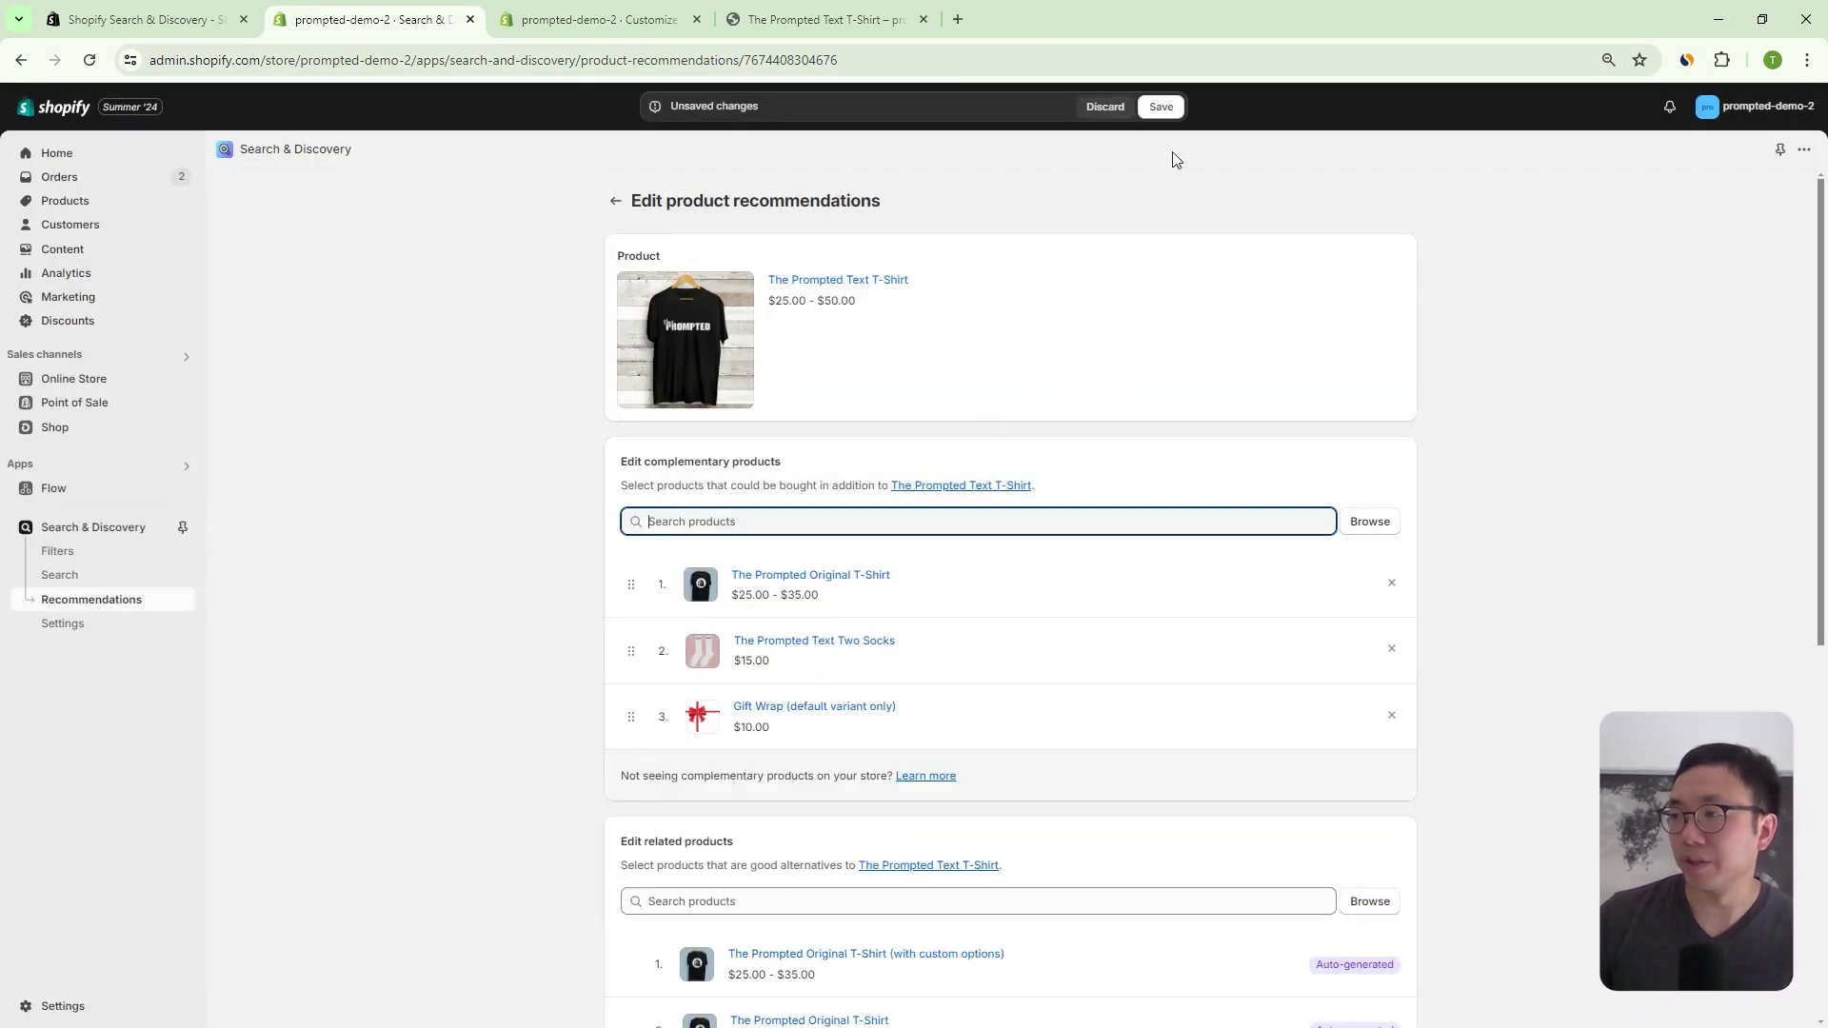
pyautogui.click(1161, 105)
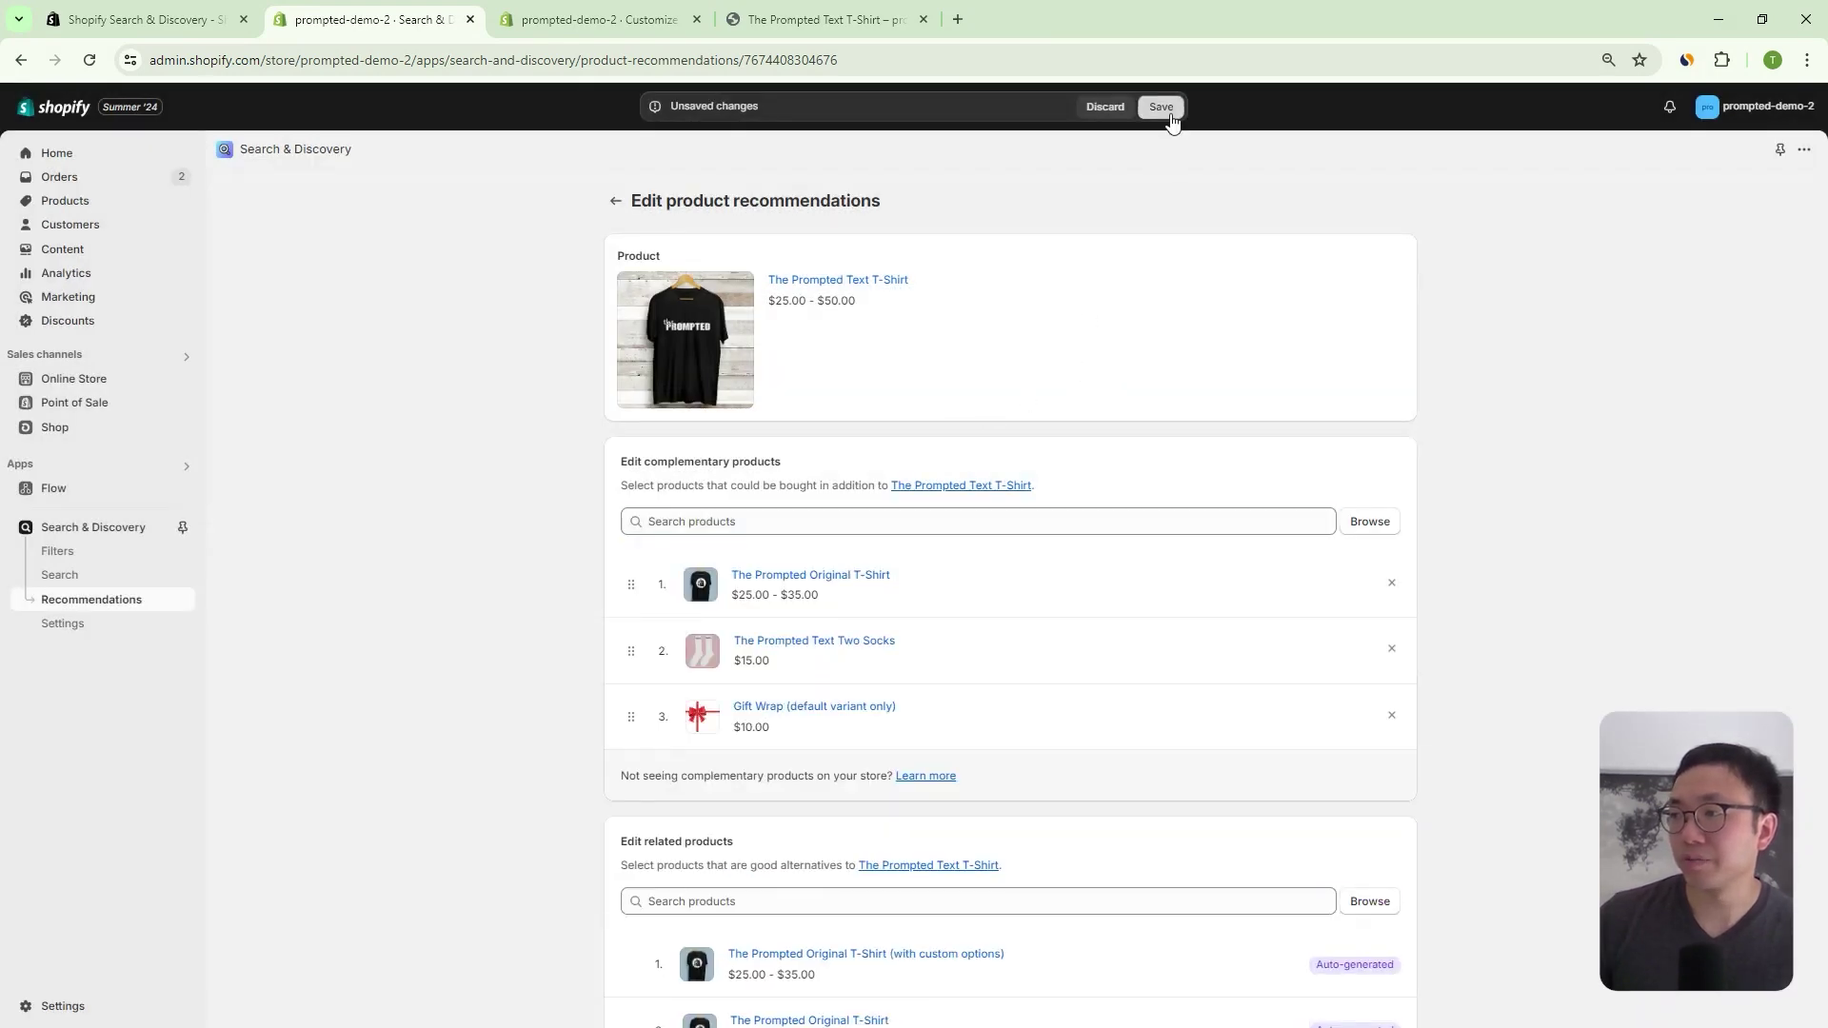
pyautogui.click(842, 28)
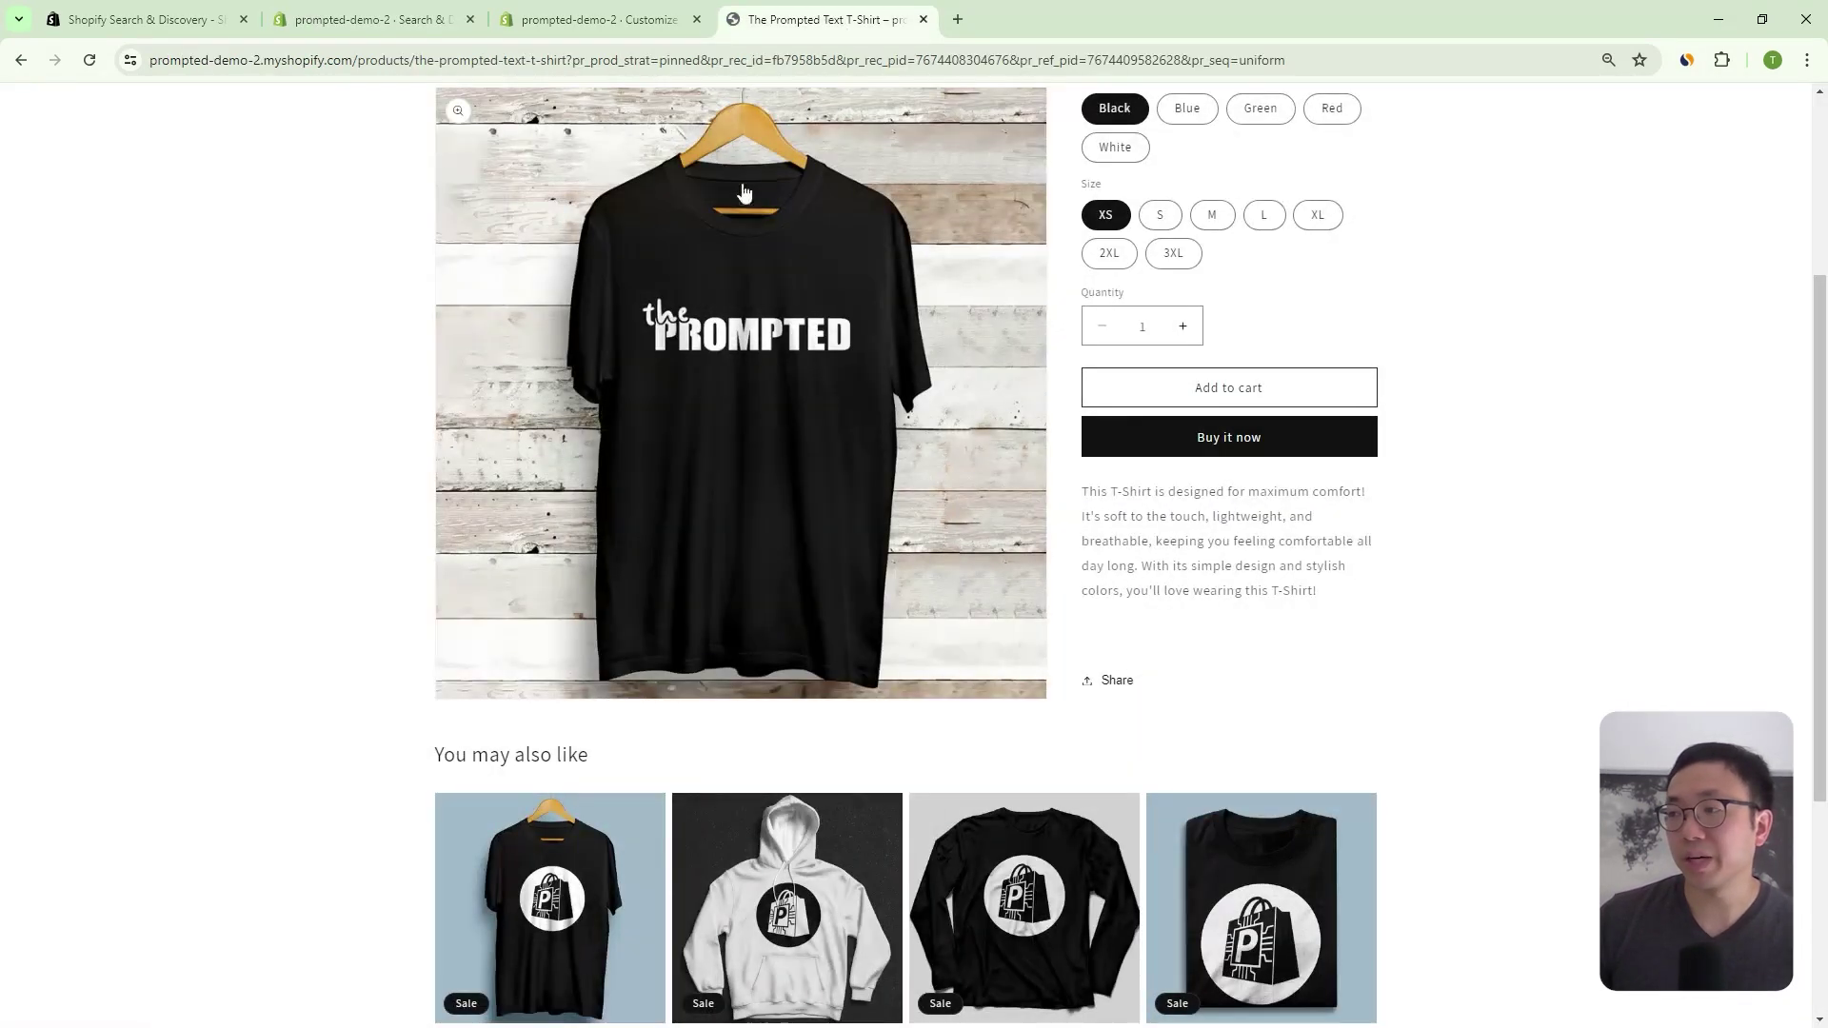
# - Reload the product page, then open the cart totalling $65.00 CAD
pyautogui.click(91, 61)
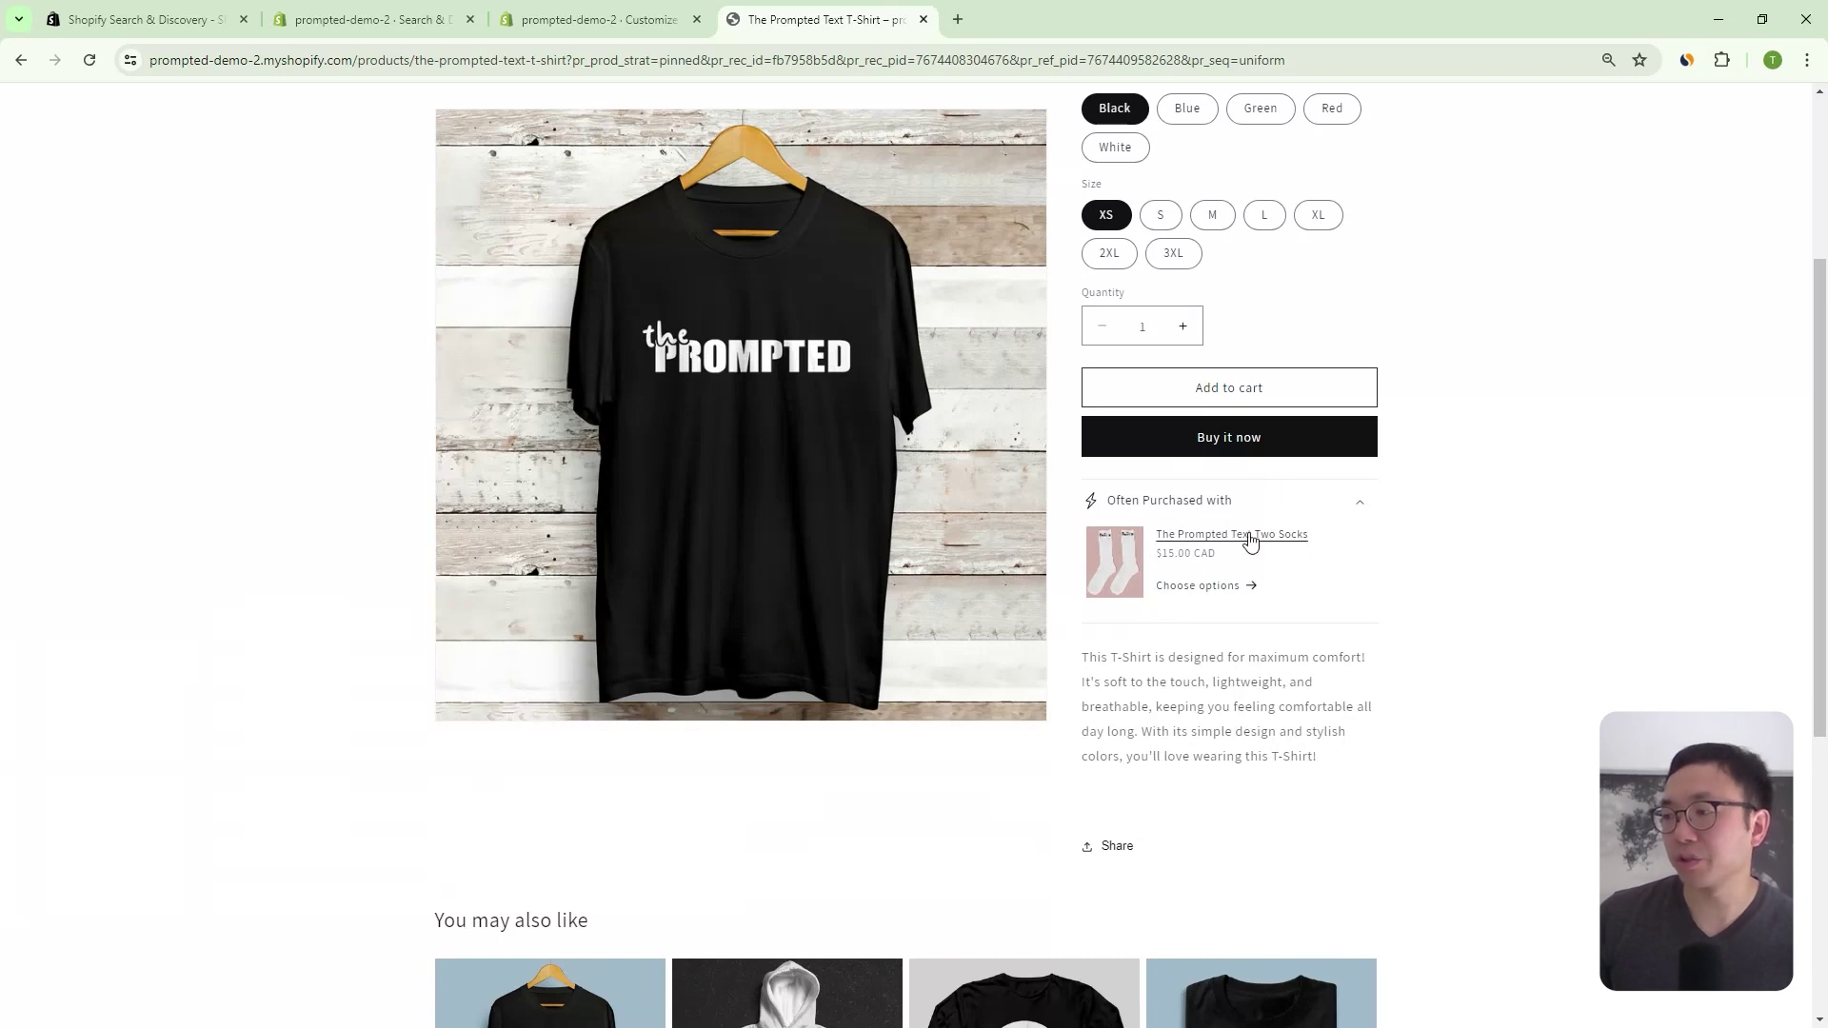
pyautogui.hotkey('ctrl', '2')
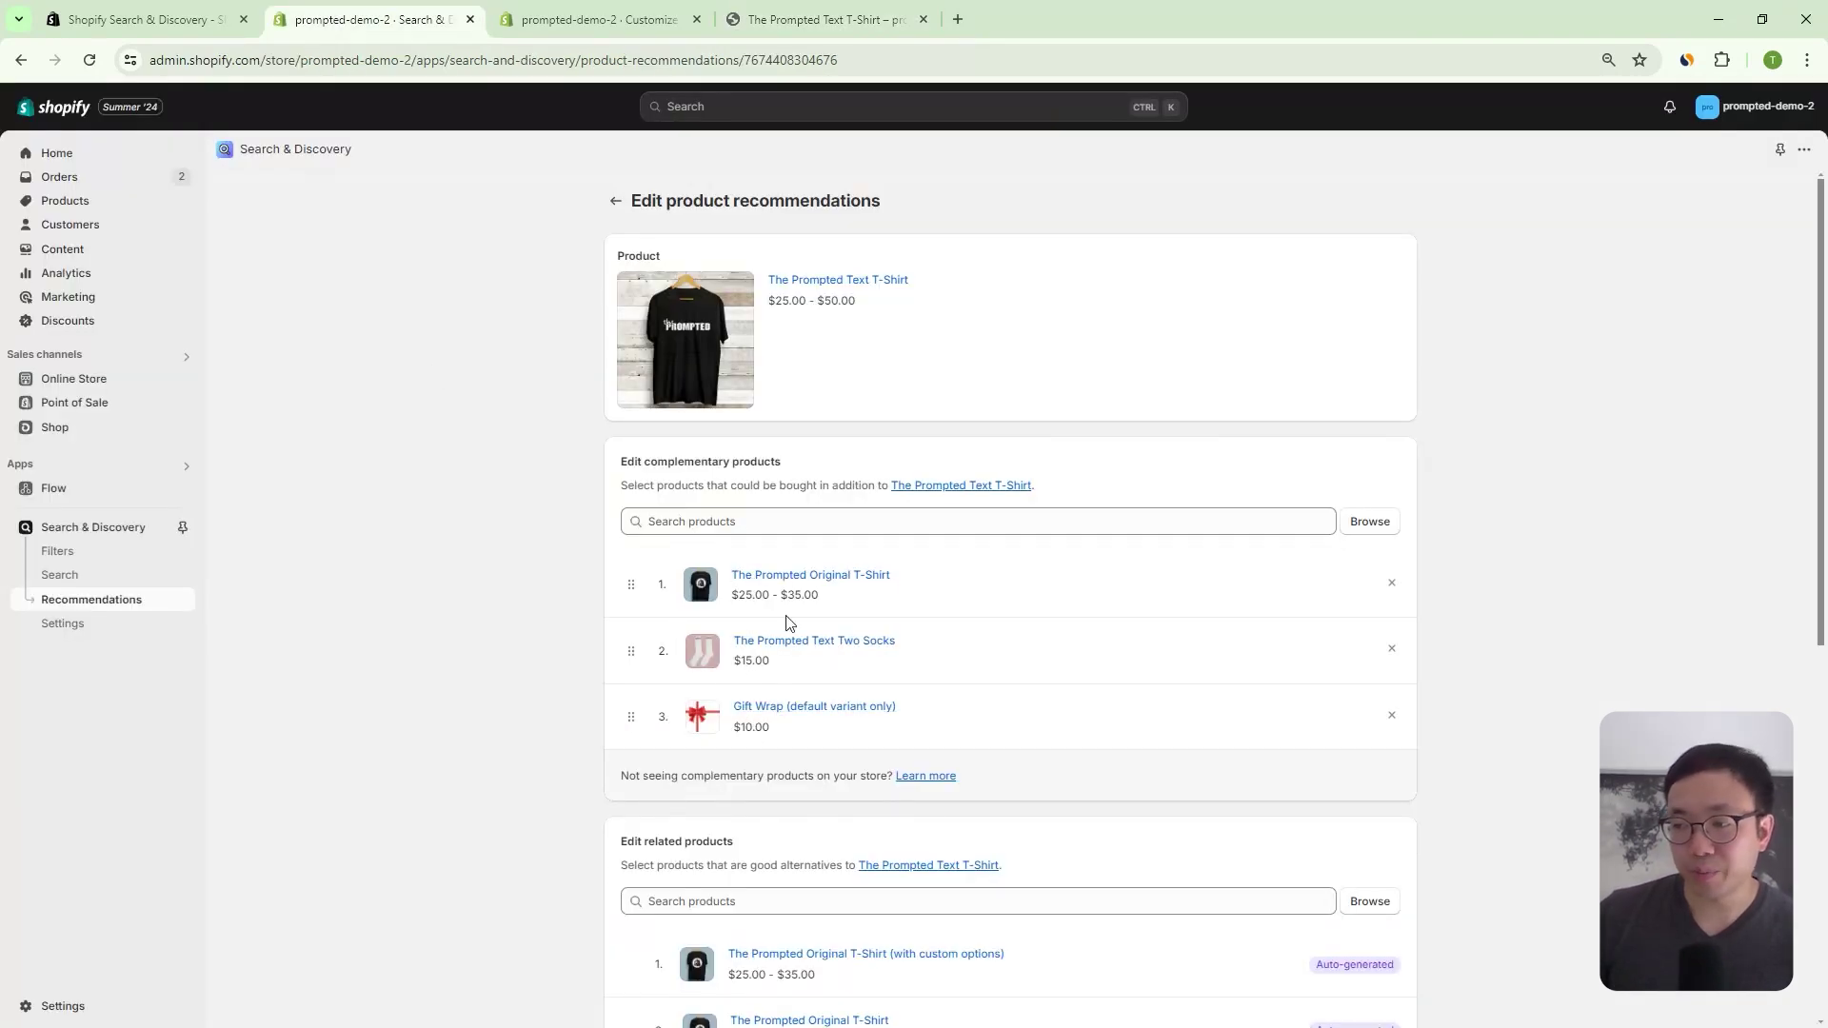
pyautogui.click(781, 19)
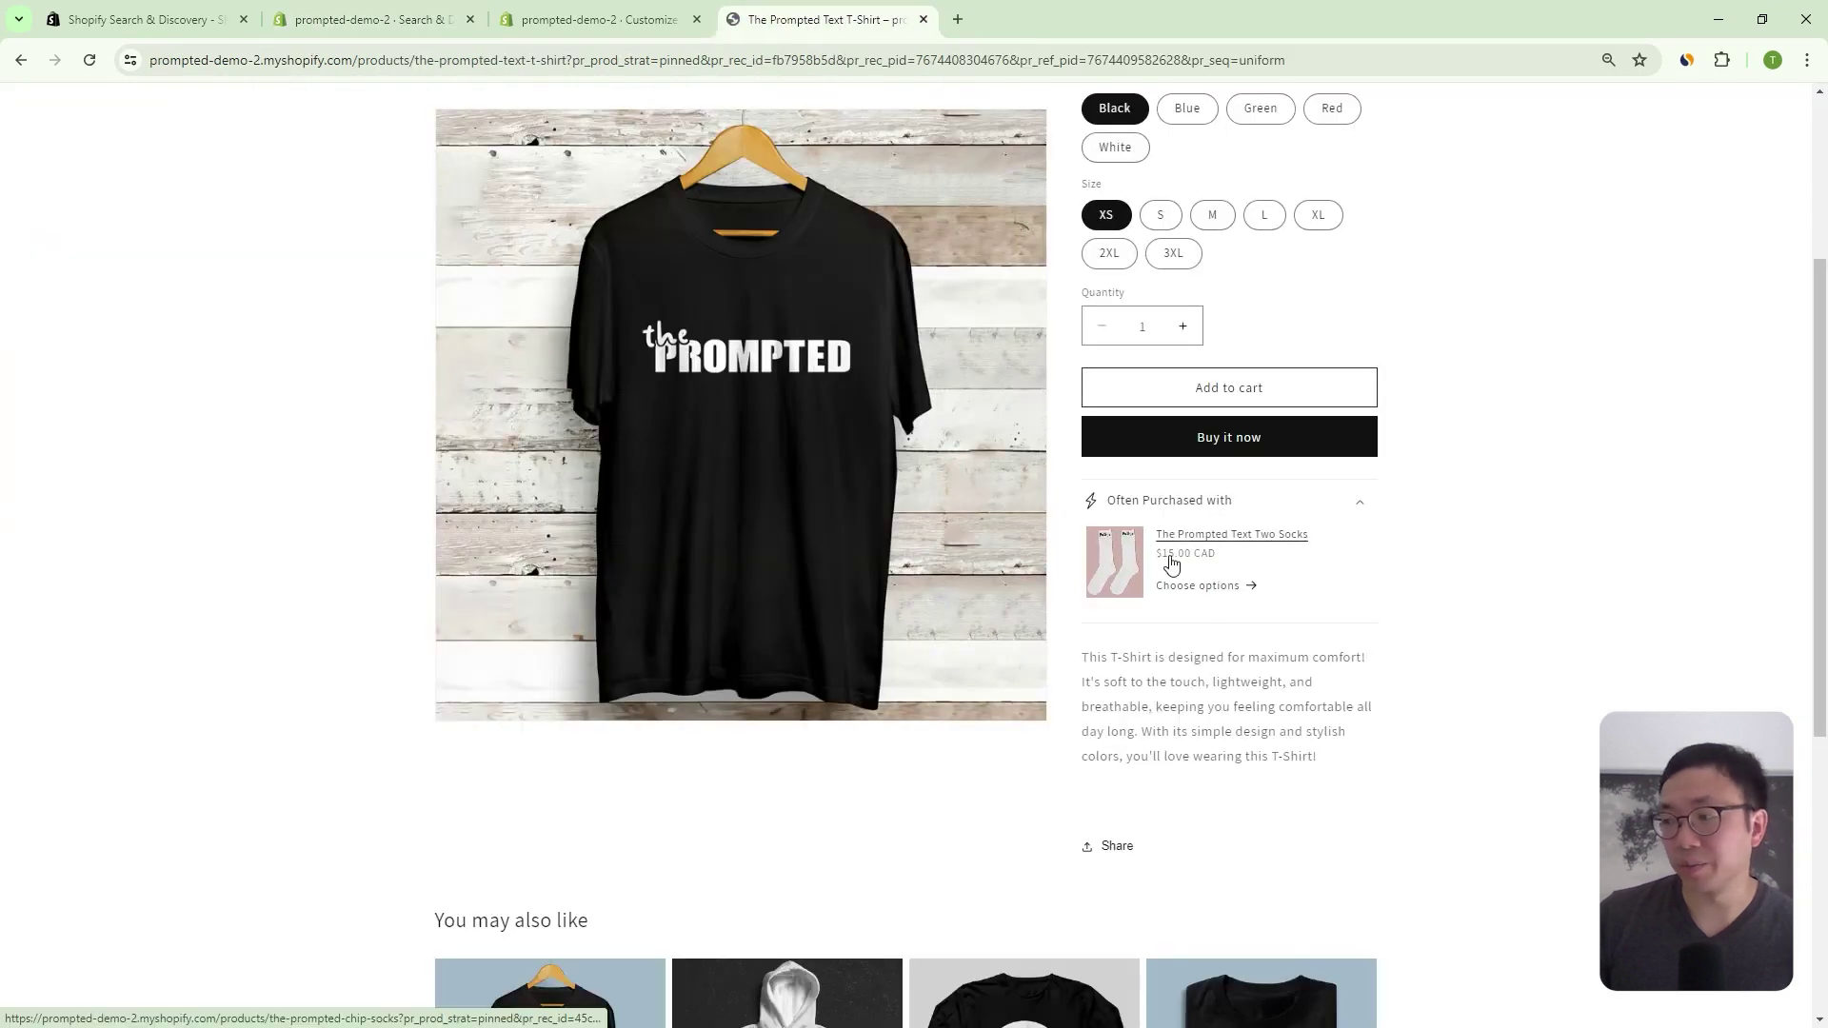
pyautogui.scroll(2, 1237, 409)
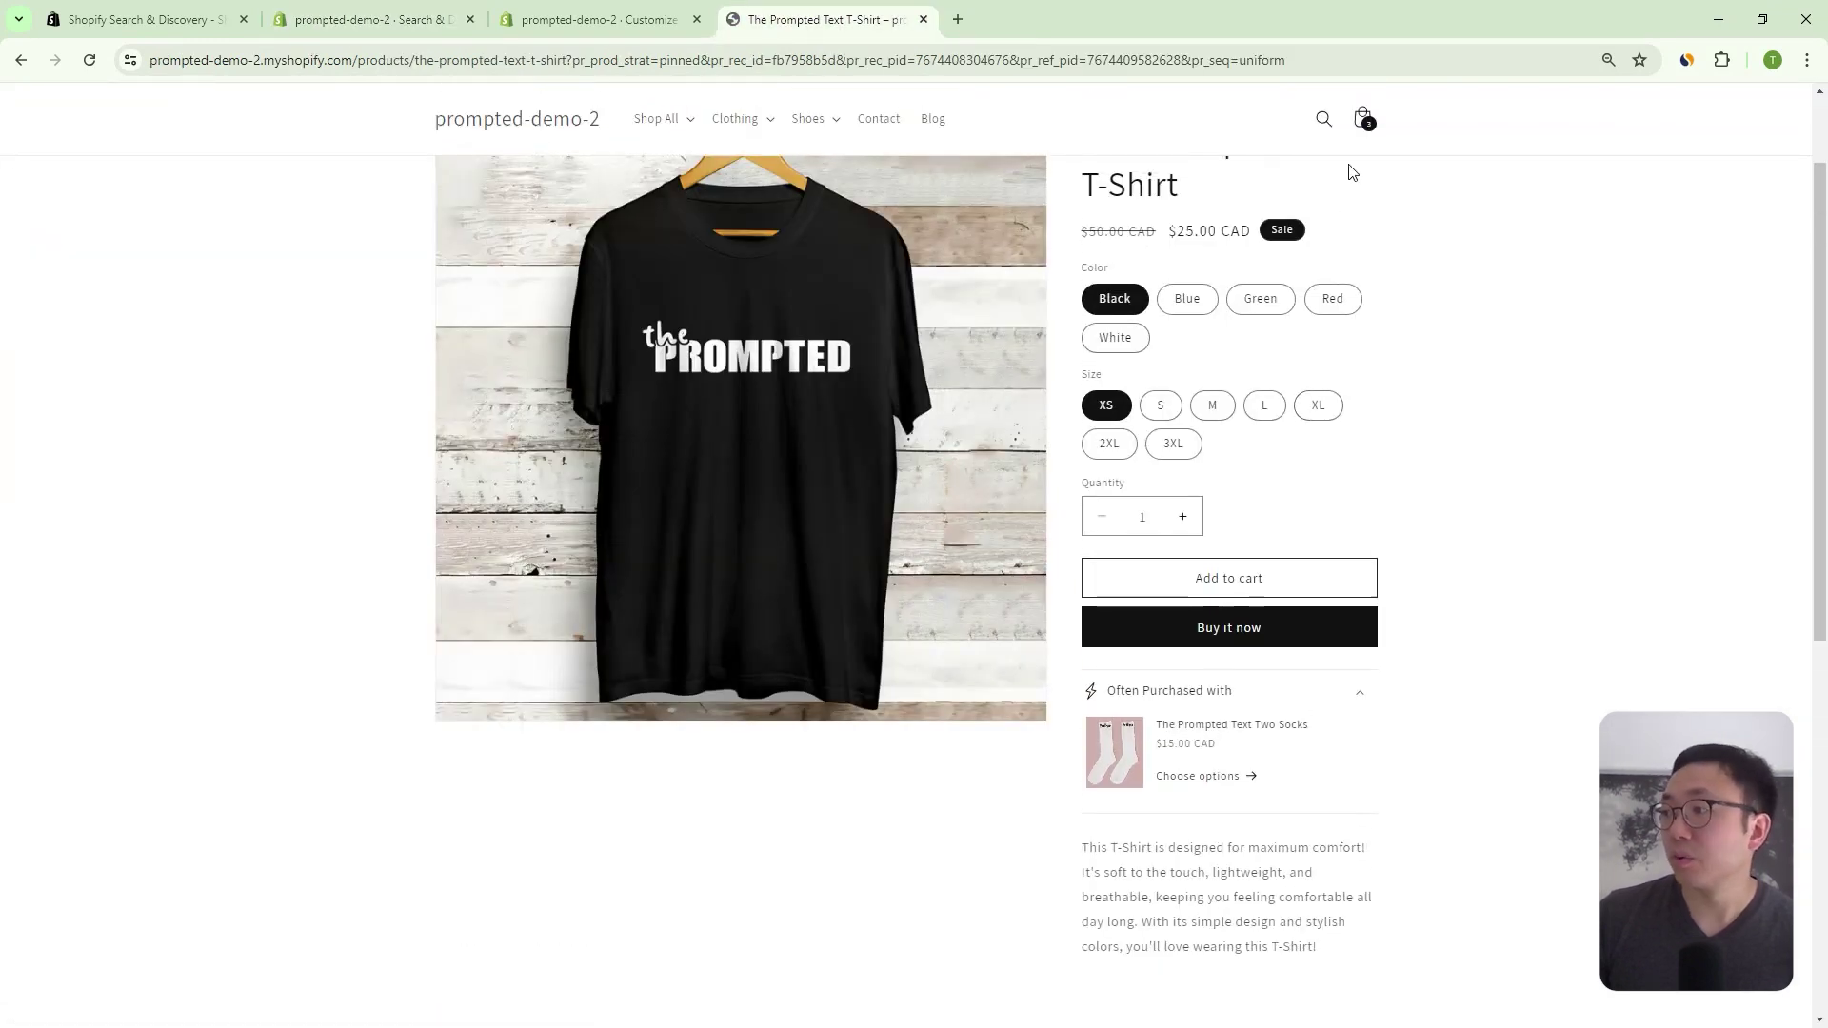
pyautogui.click(1362, 122)
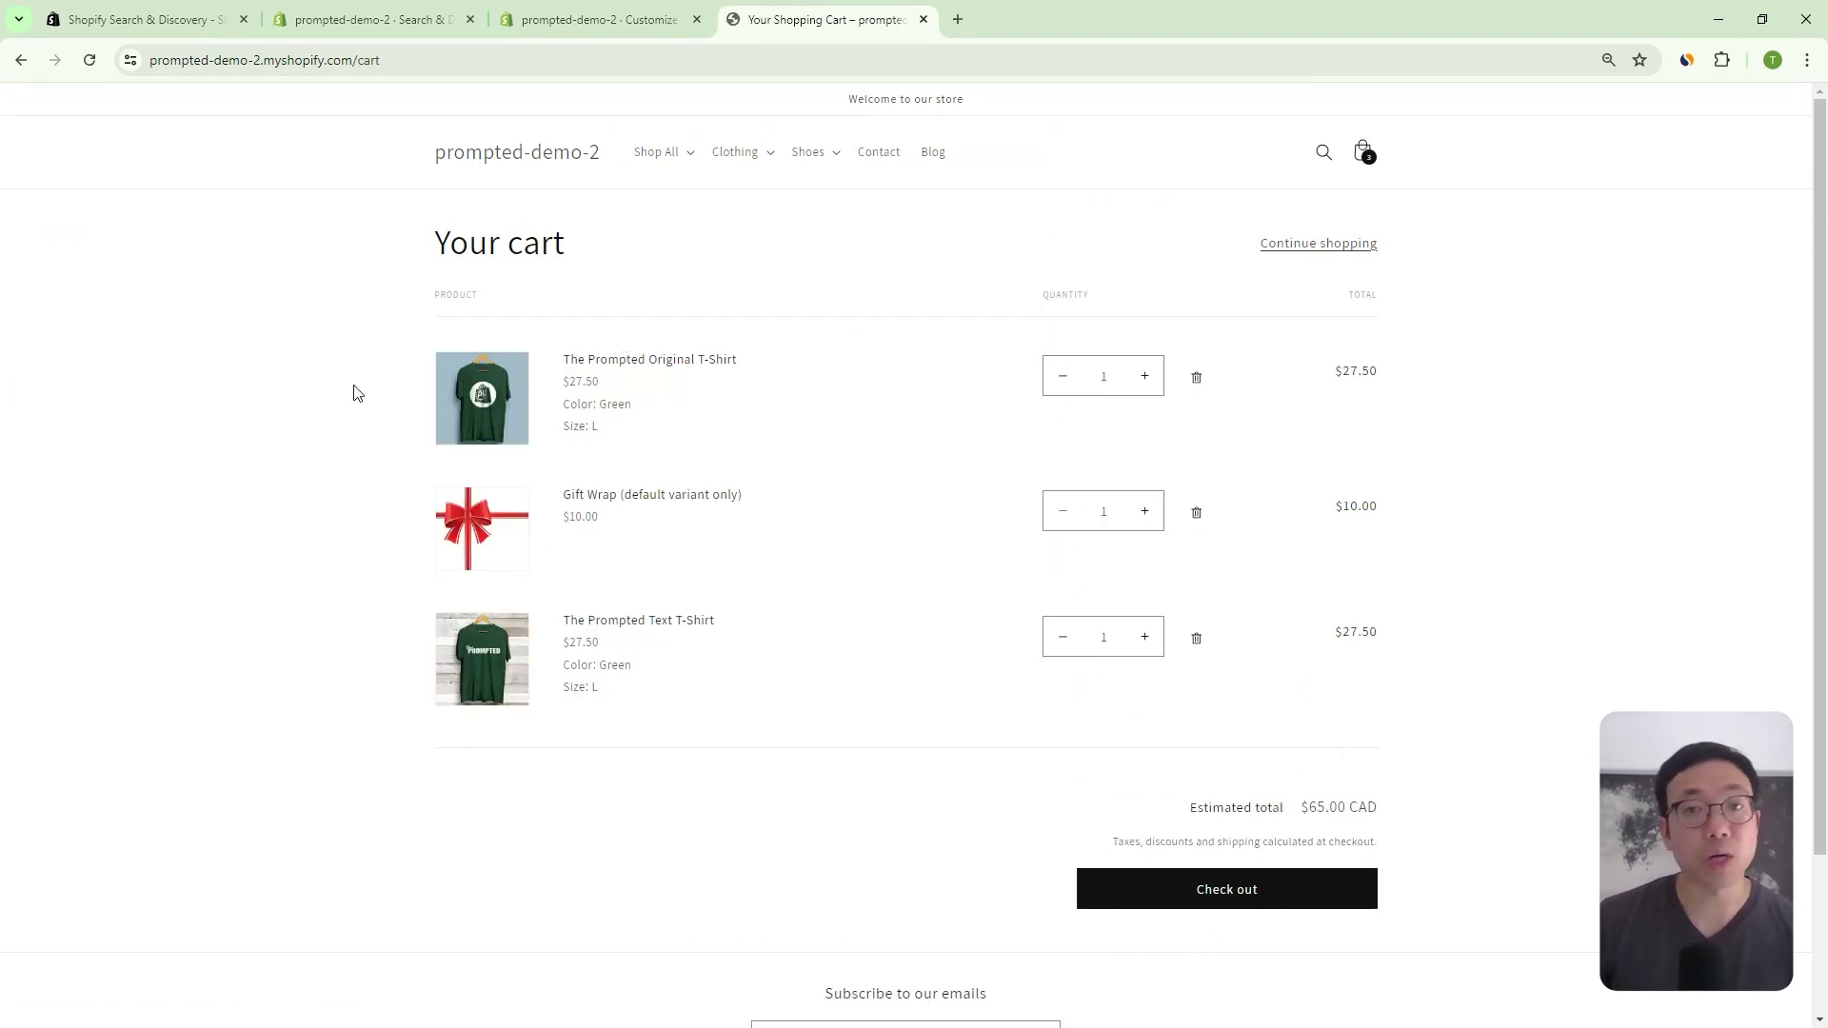
# - Remove Gift Wrap and the Original T-Shirt from the cart, then reload the Prompted Text T-Shirt page to list all three
pyautogui.click(1195, 509)
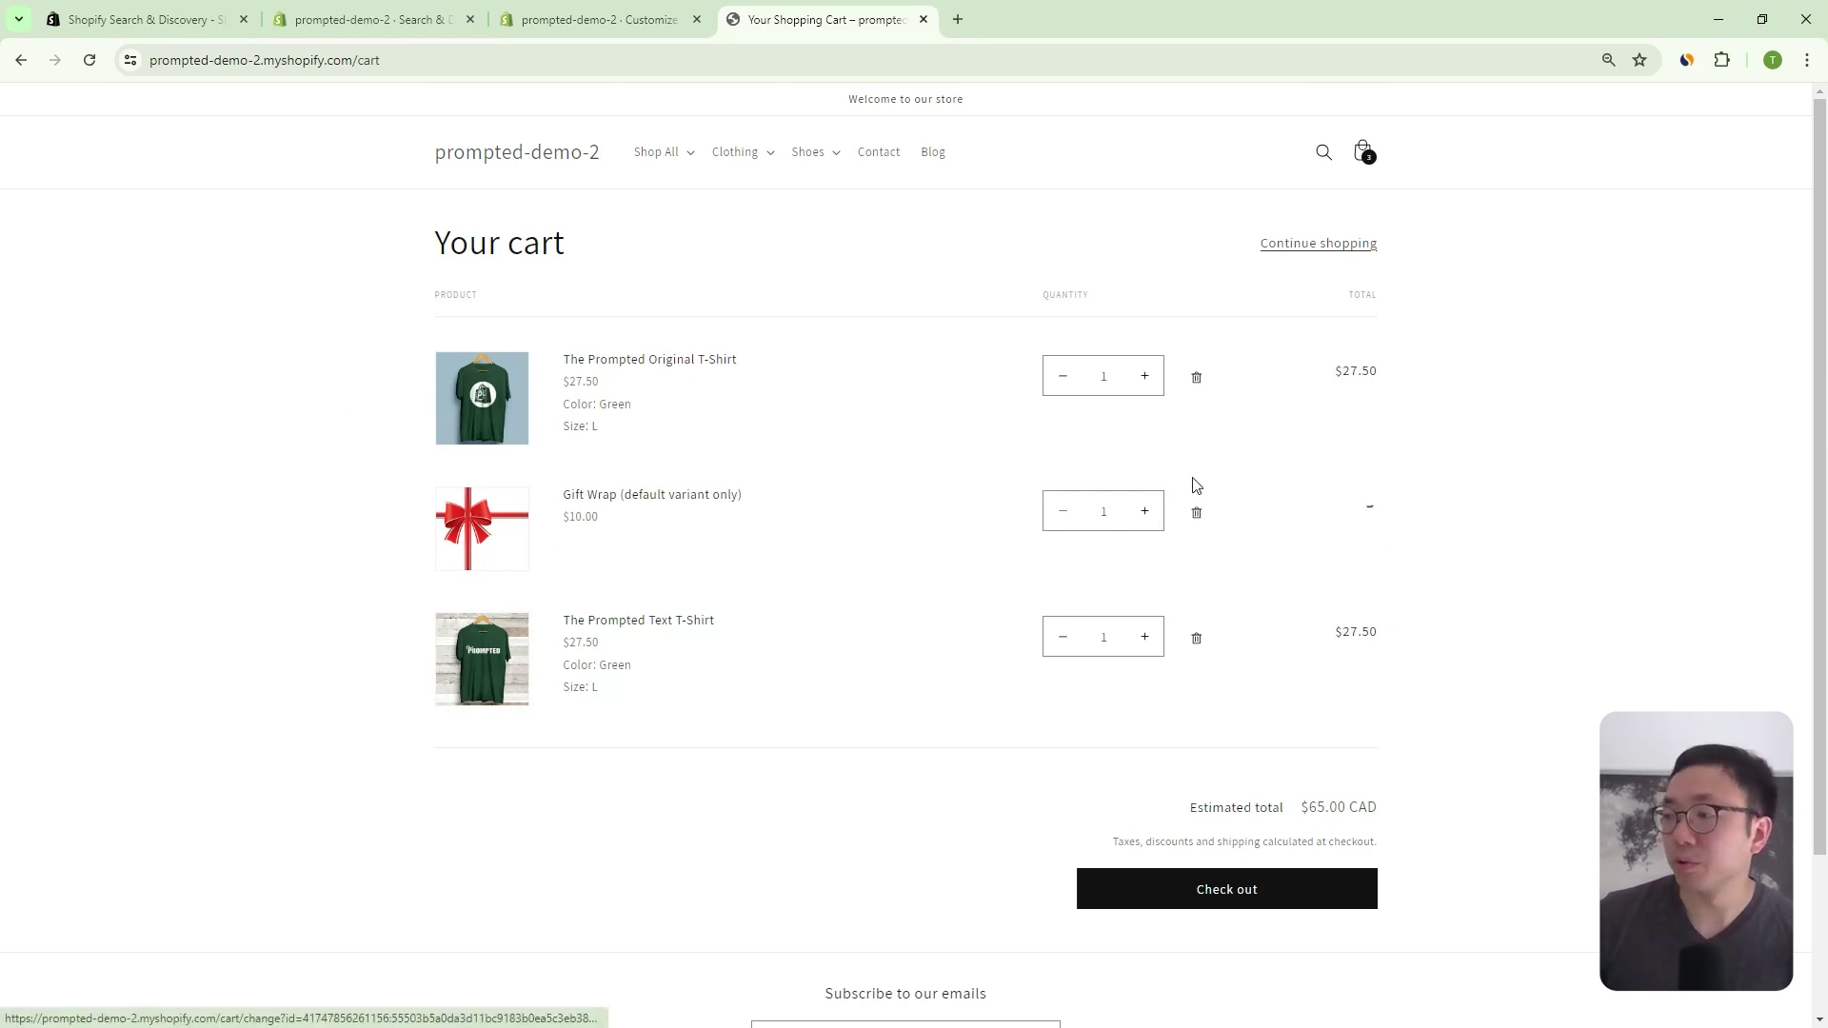
pyautogui.click(1196, 379)
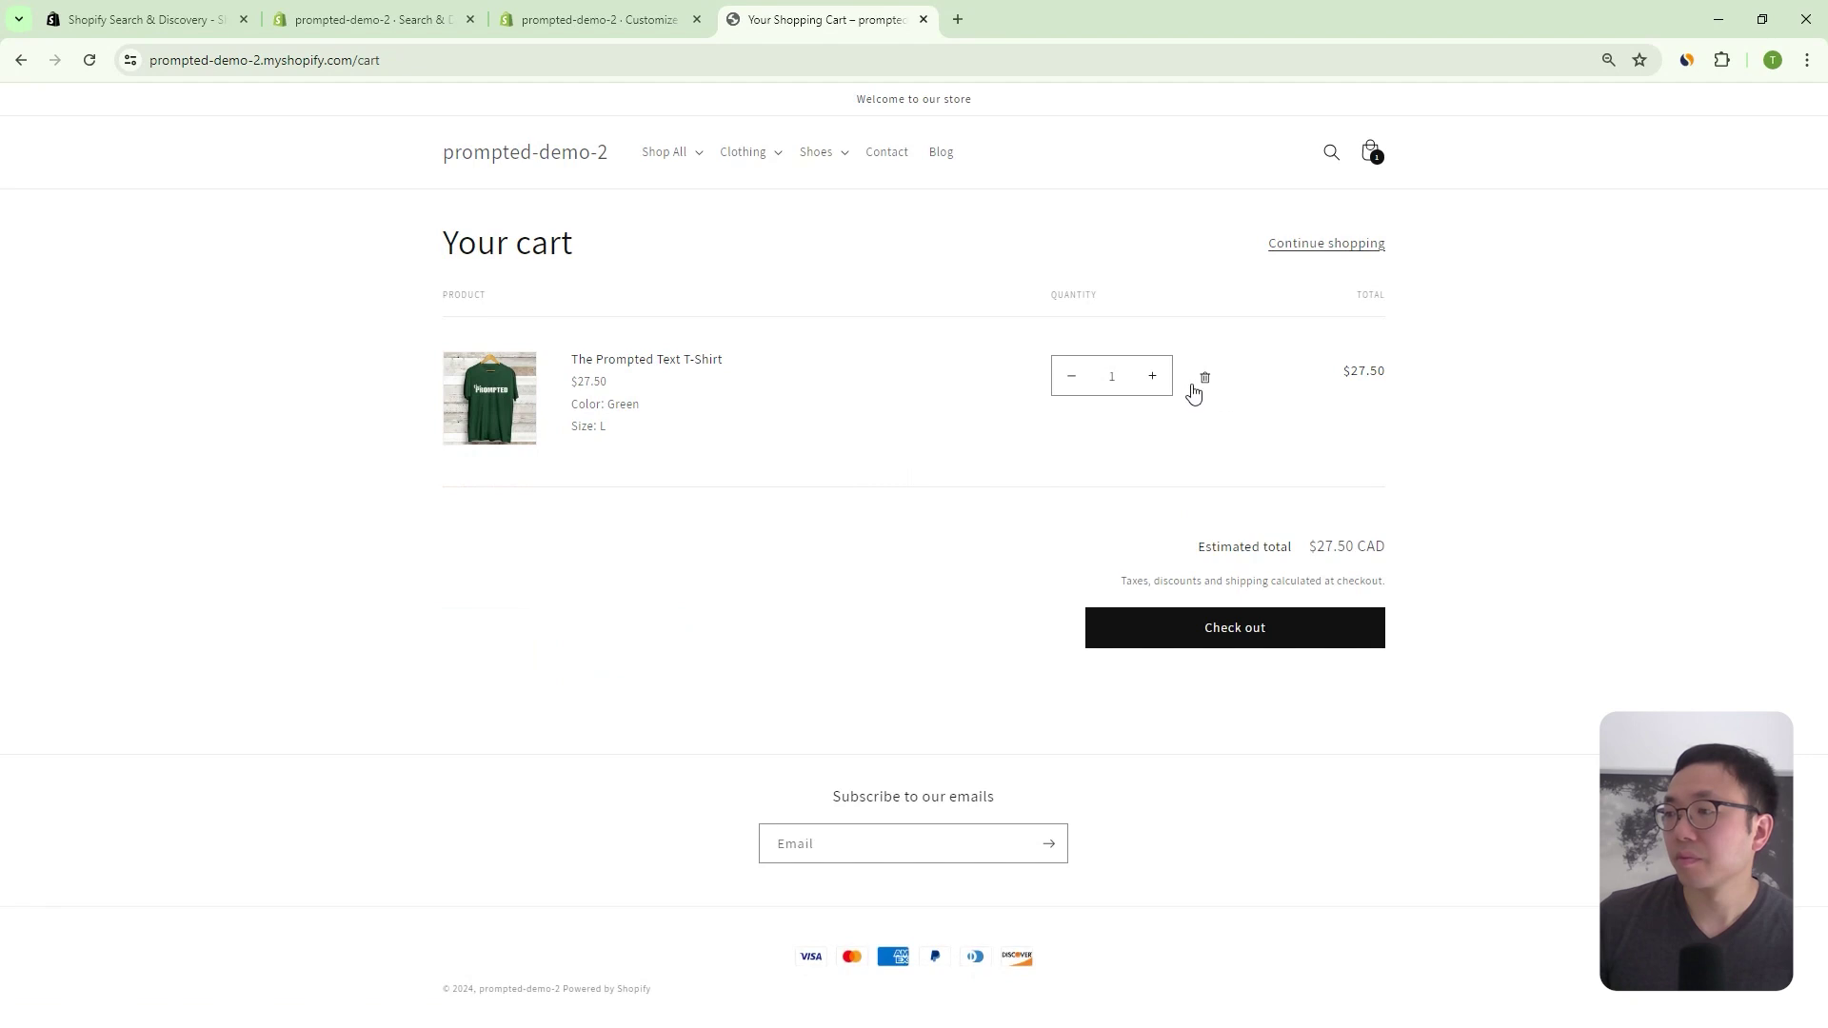
pyautogui.click(21, 60)
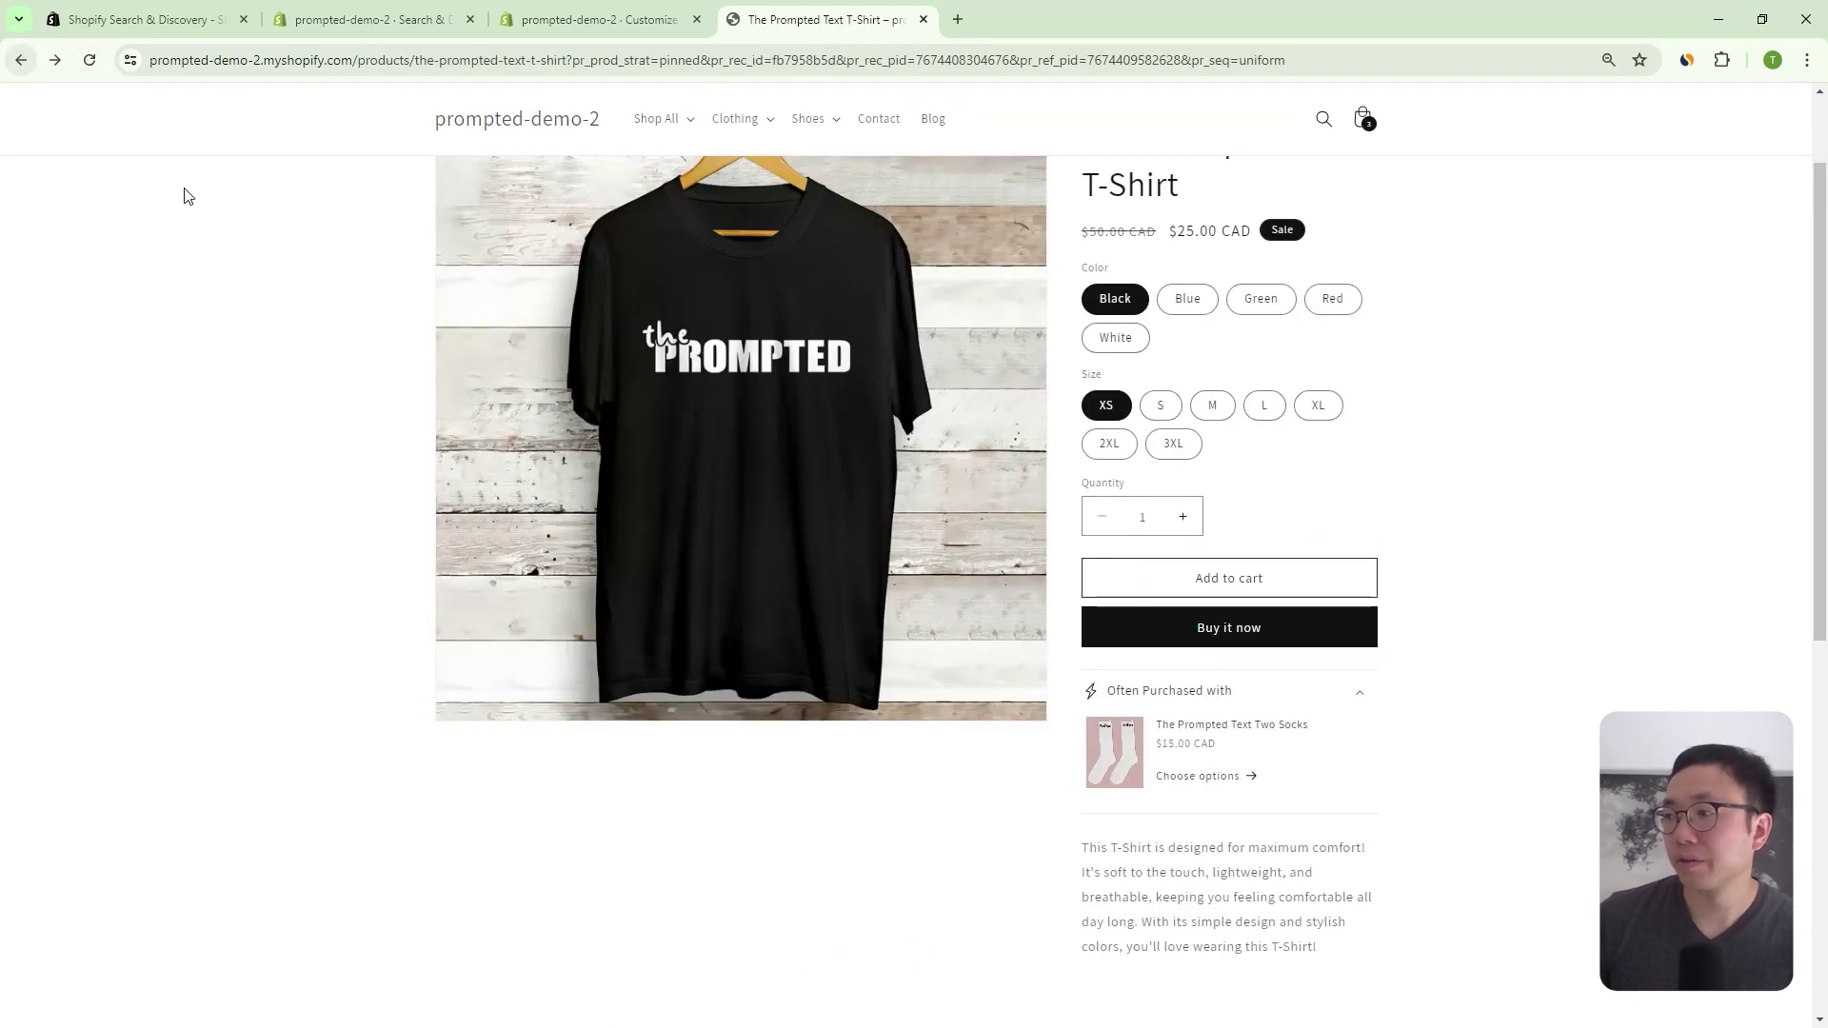
pyautogui.click(89, 60)
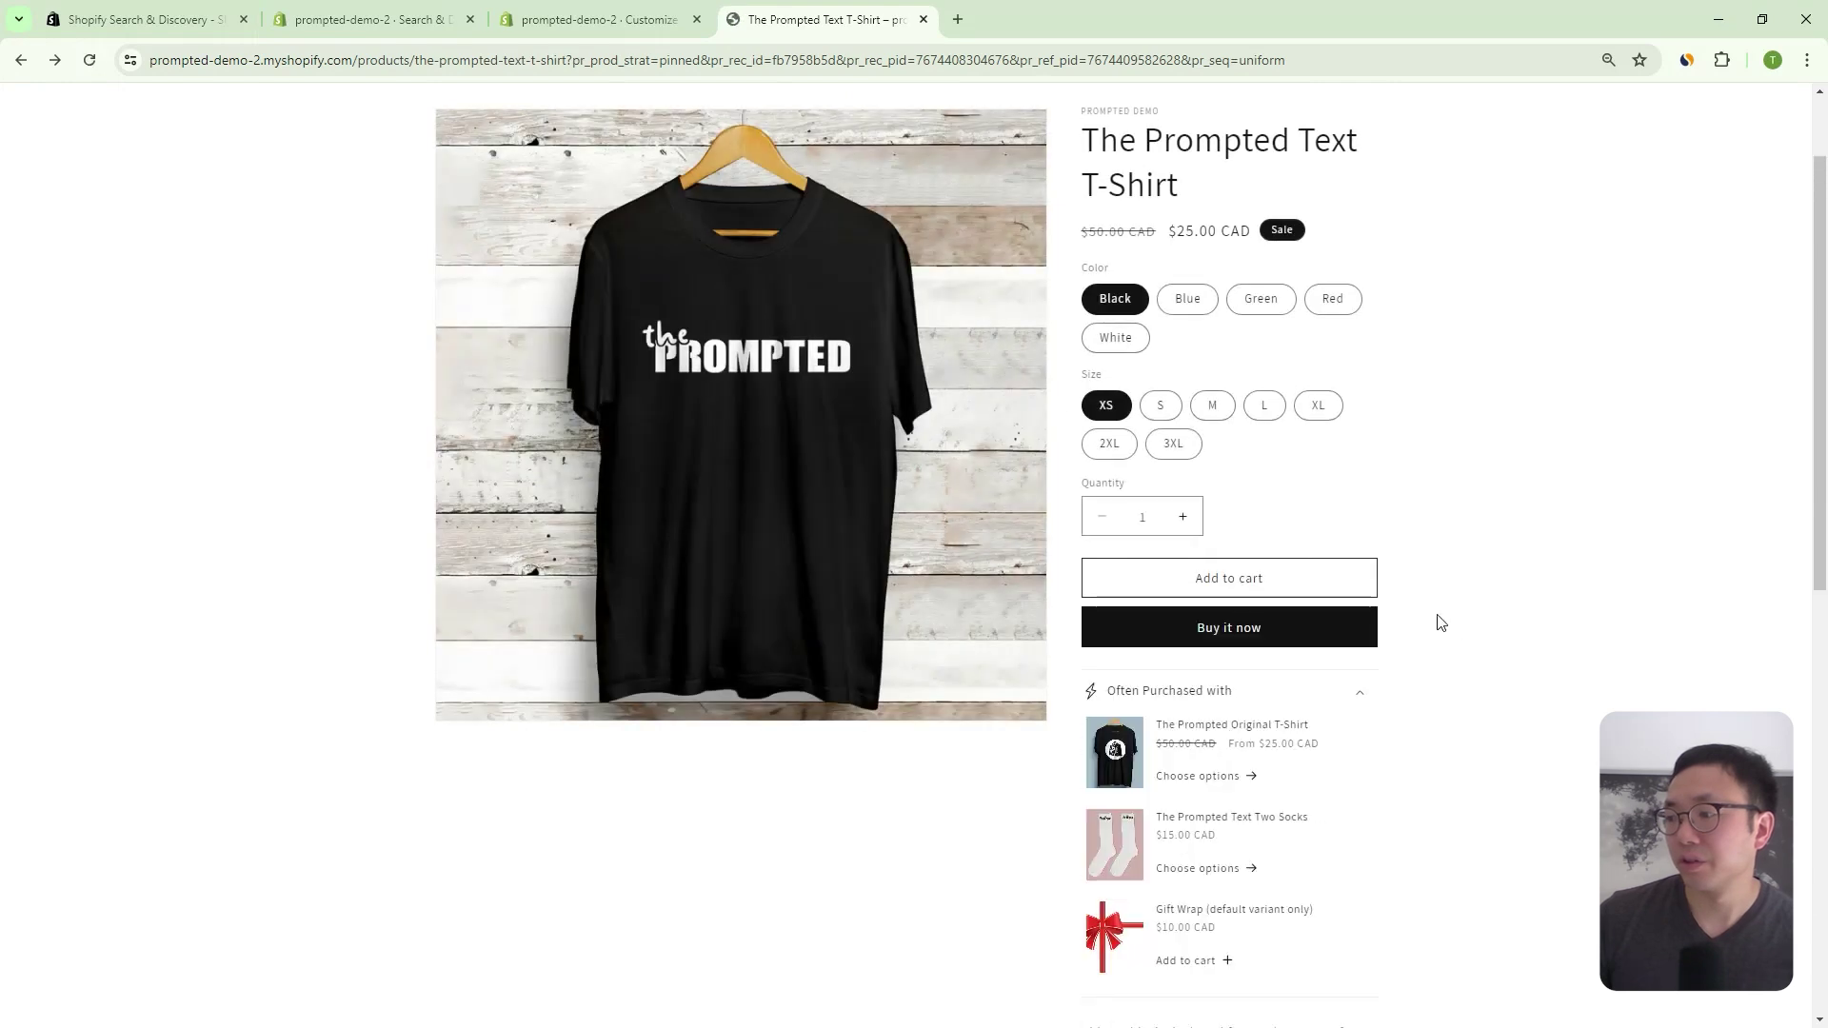
pyautogui.scroll(-3, 1437, 620)
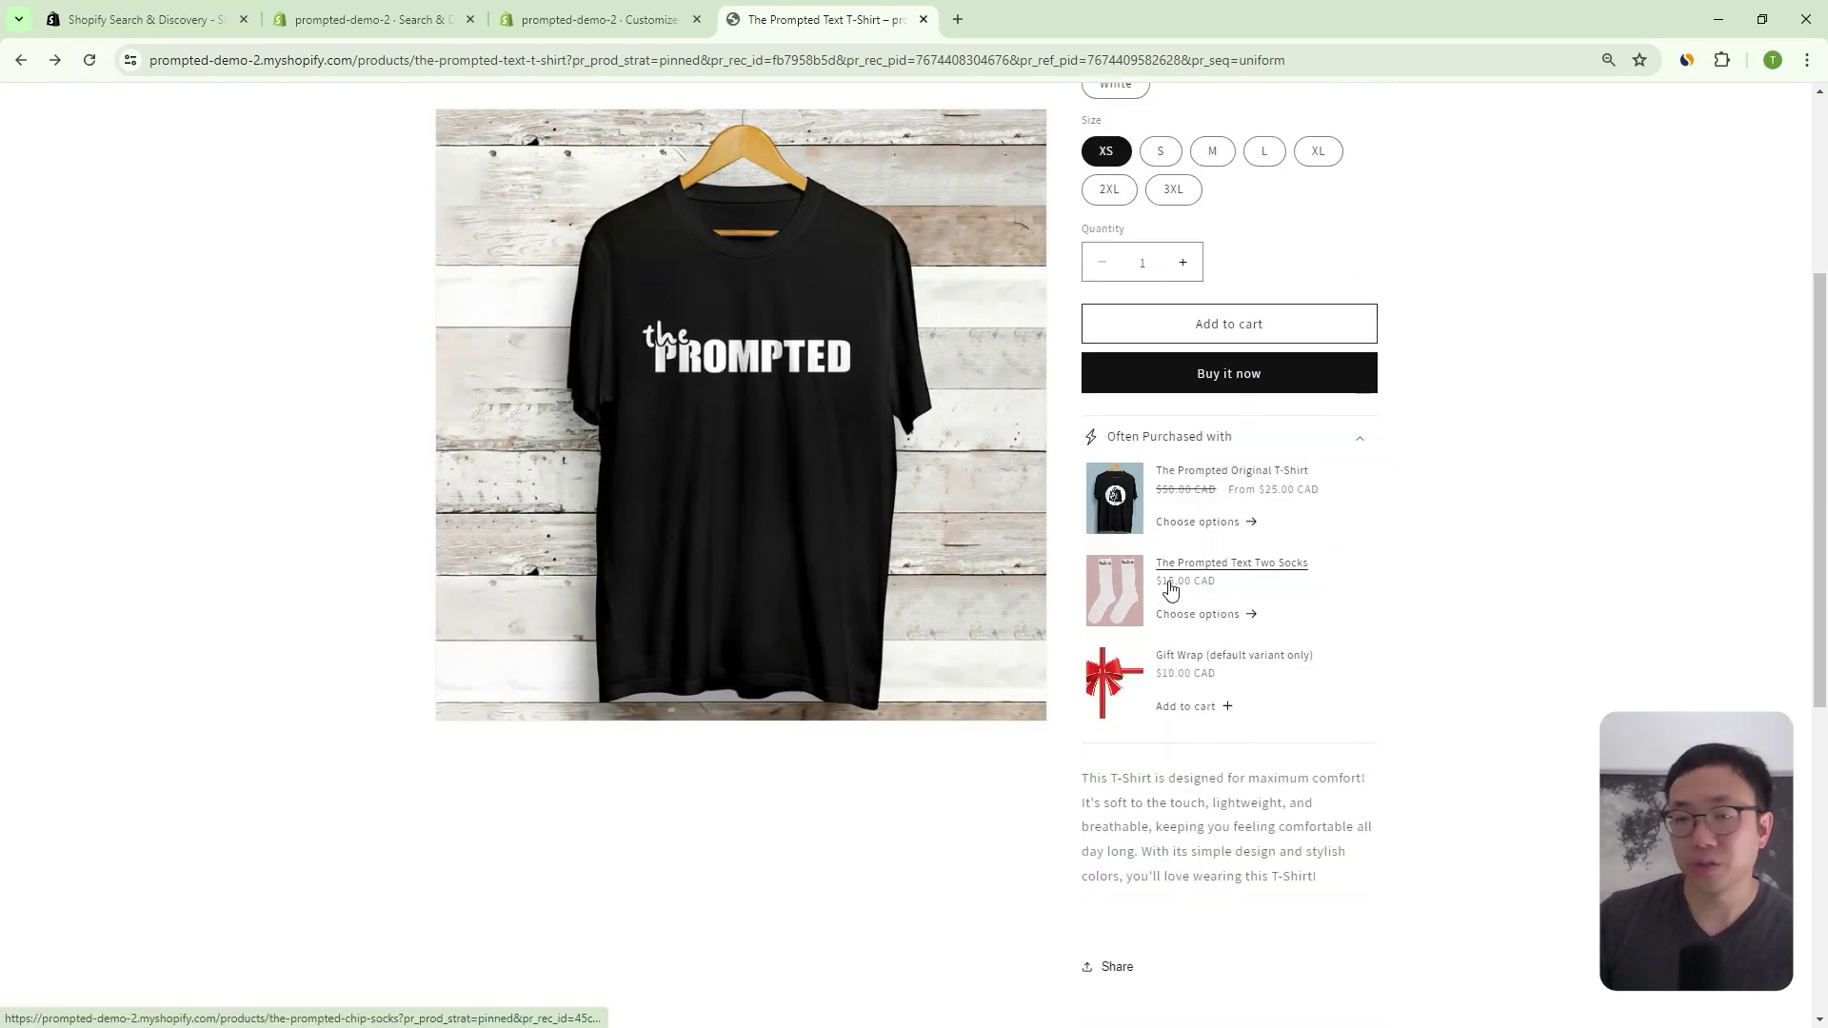